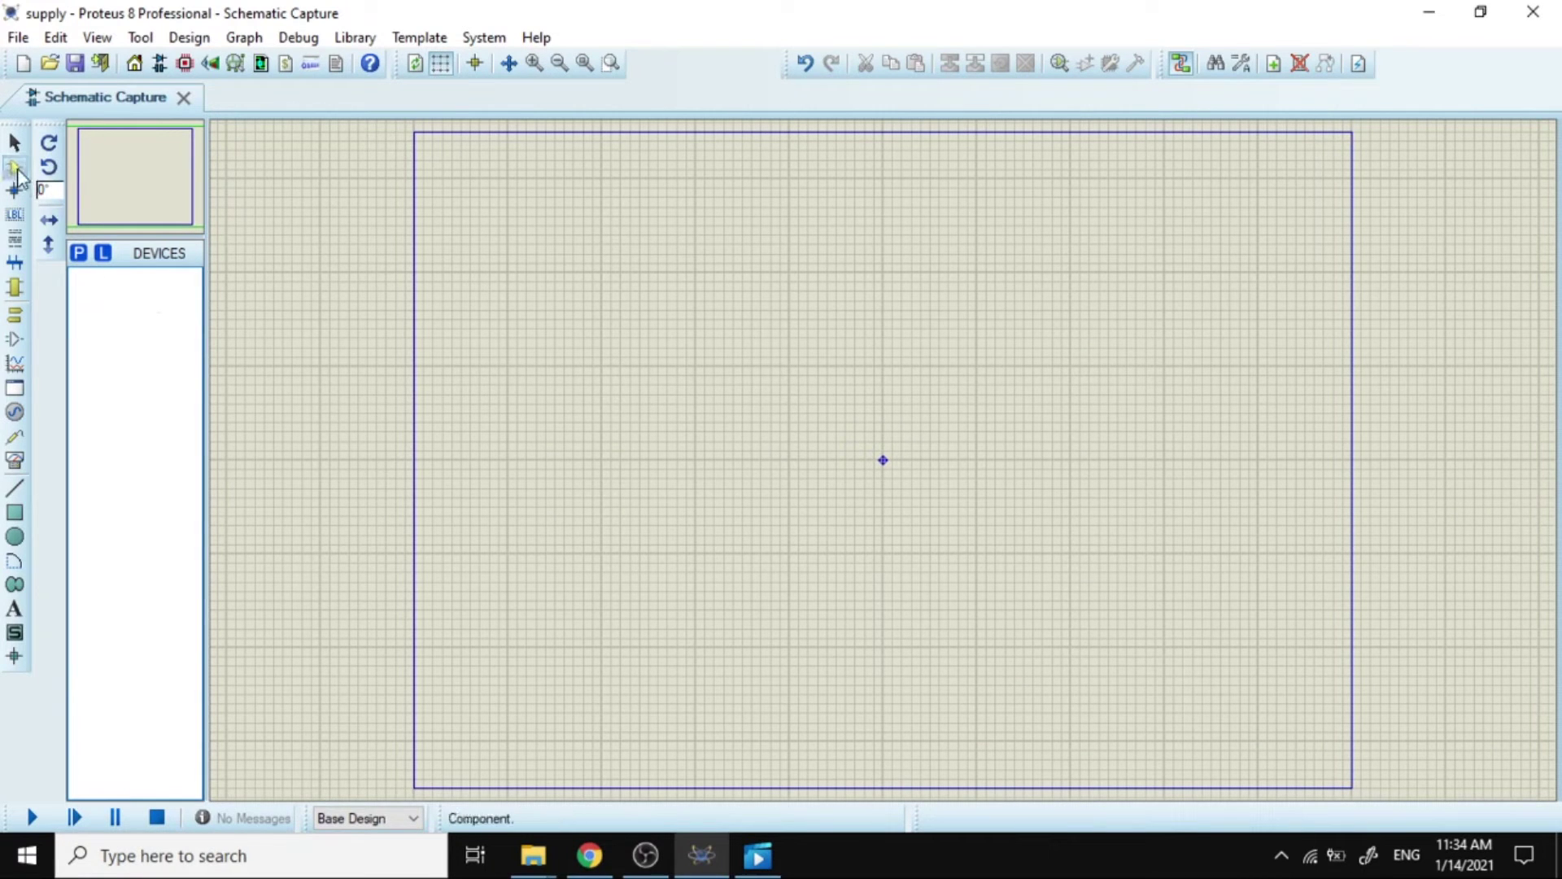
Open the Pick Devices dialog from the P button above the DEVICES list.
left_click(80, 254)
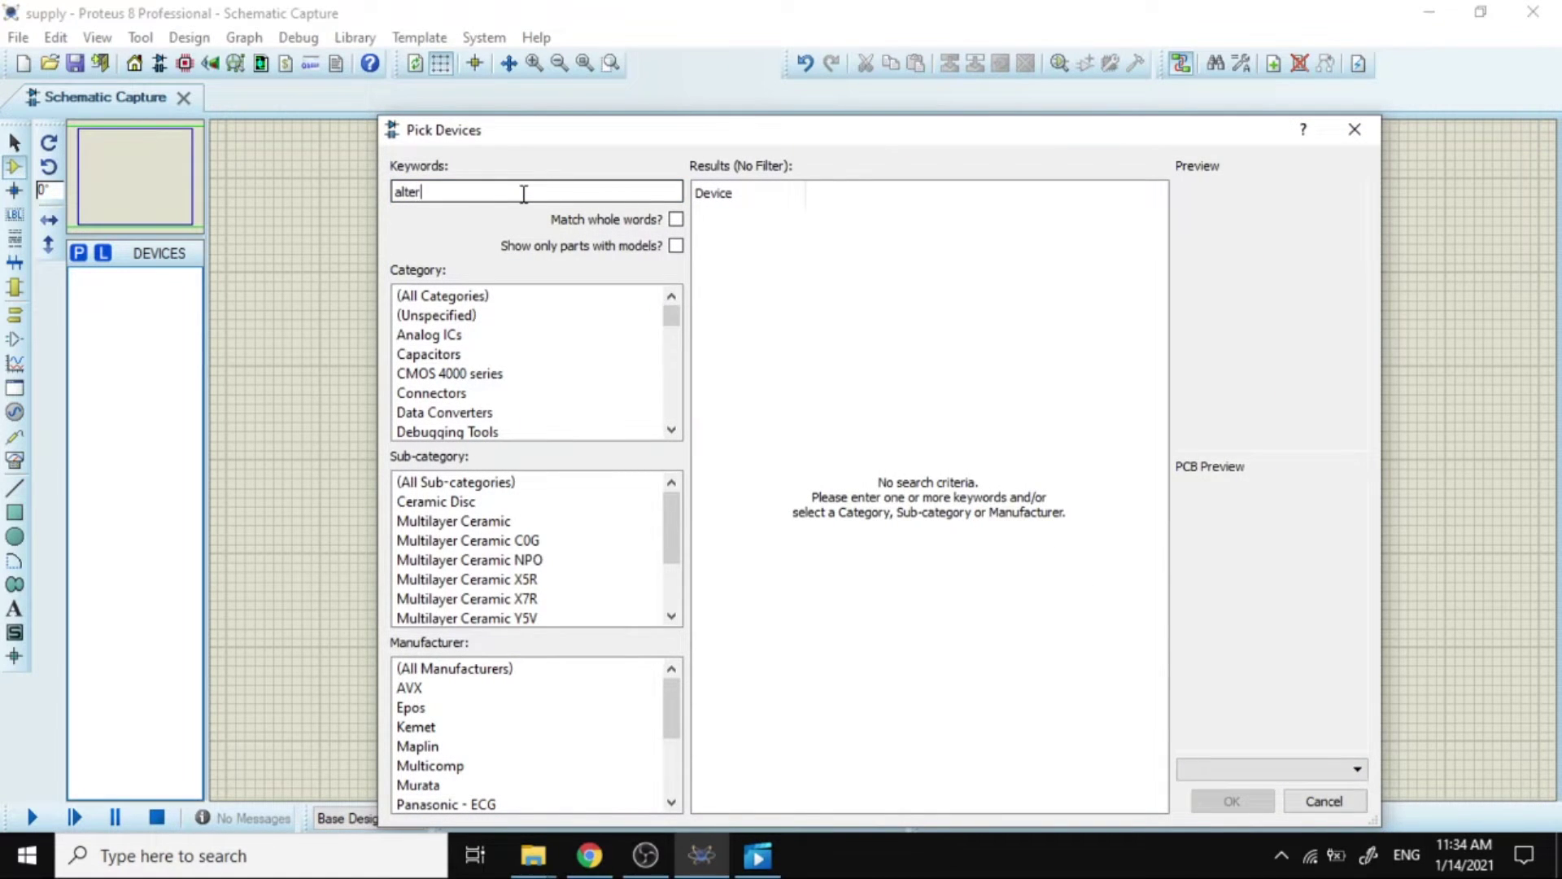
Search 'alternator' and add the ALTERNATOR AC source to the device list.
type("alternator")
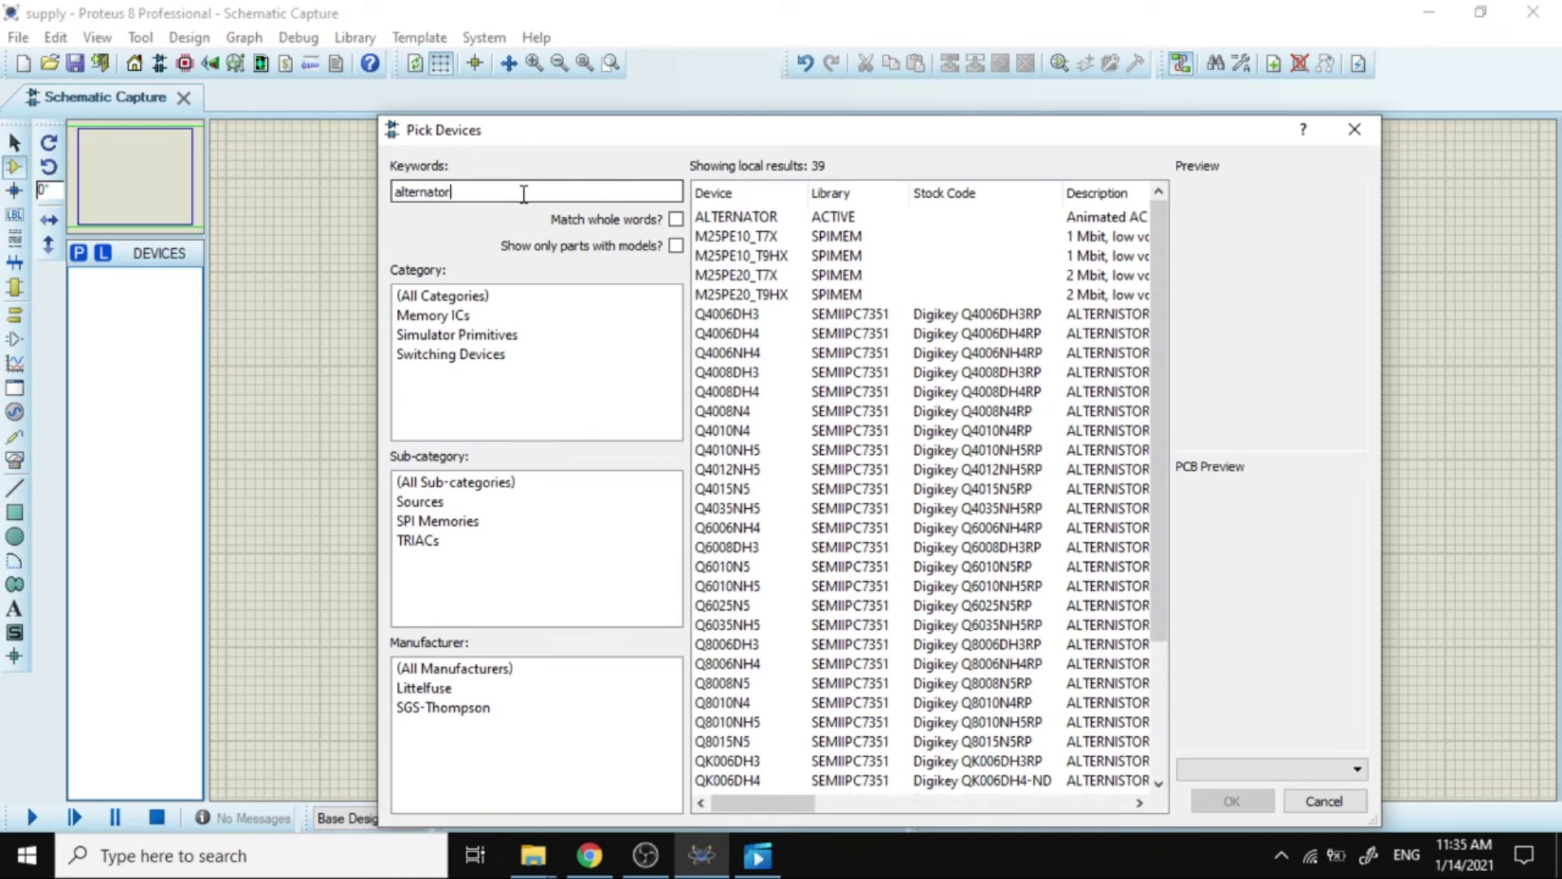
double_click(827, 216)
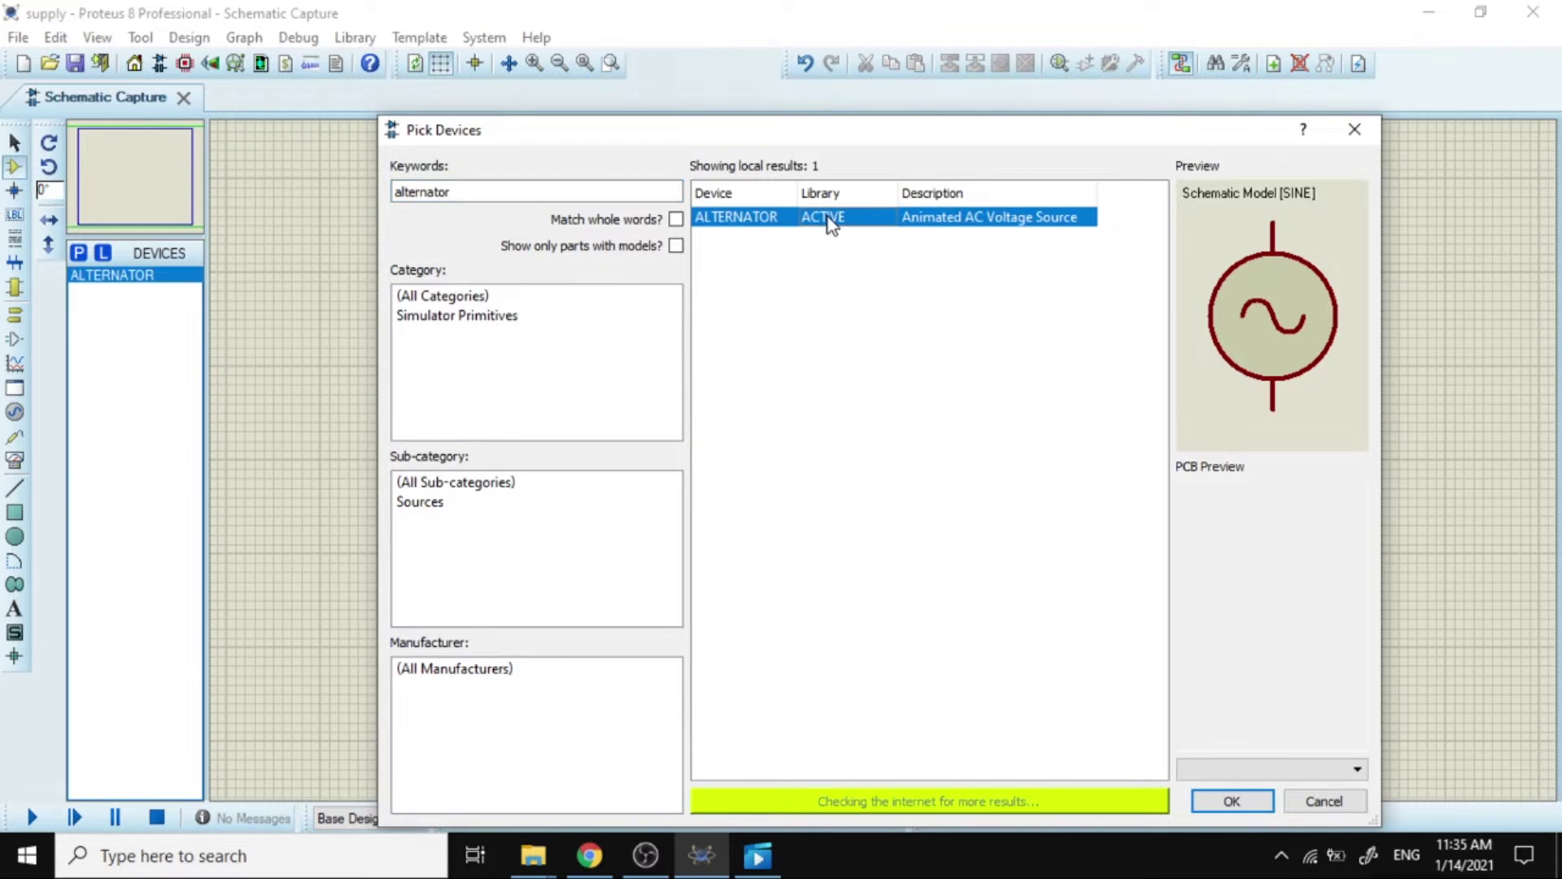
left_click(521, 189)
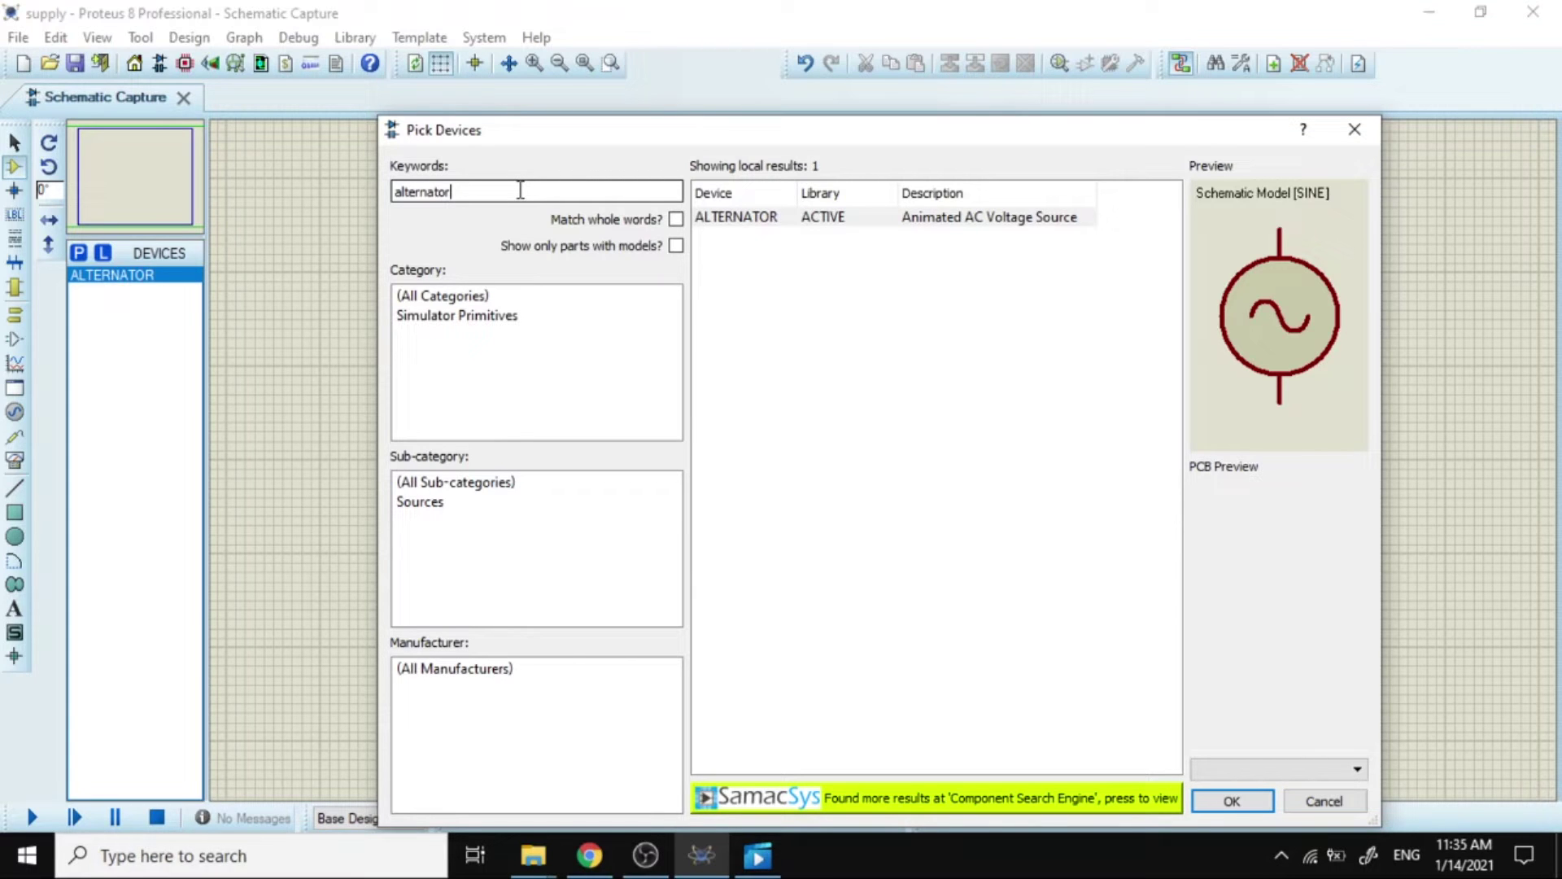
Search 'transformer' and add the XFMR ideal transformer to the device list.
key("BackSpace")
key("BackSpace")
key("BackSpace")
key("BackSpace")
key("BackSpace")
key("BackSpace")
key("BackSpace")
key("BackSpace")
key("BackSpace")
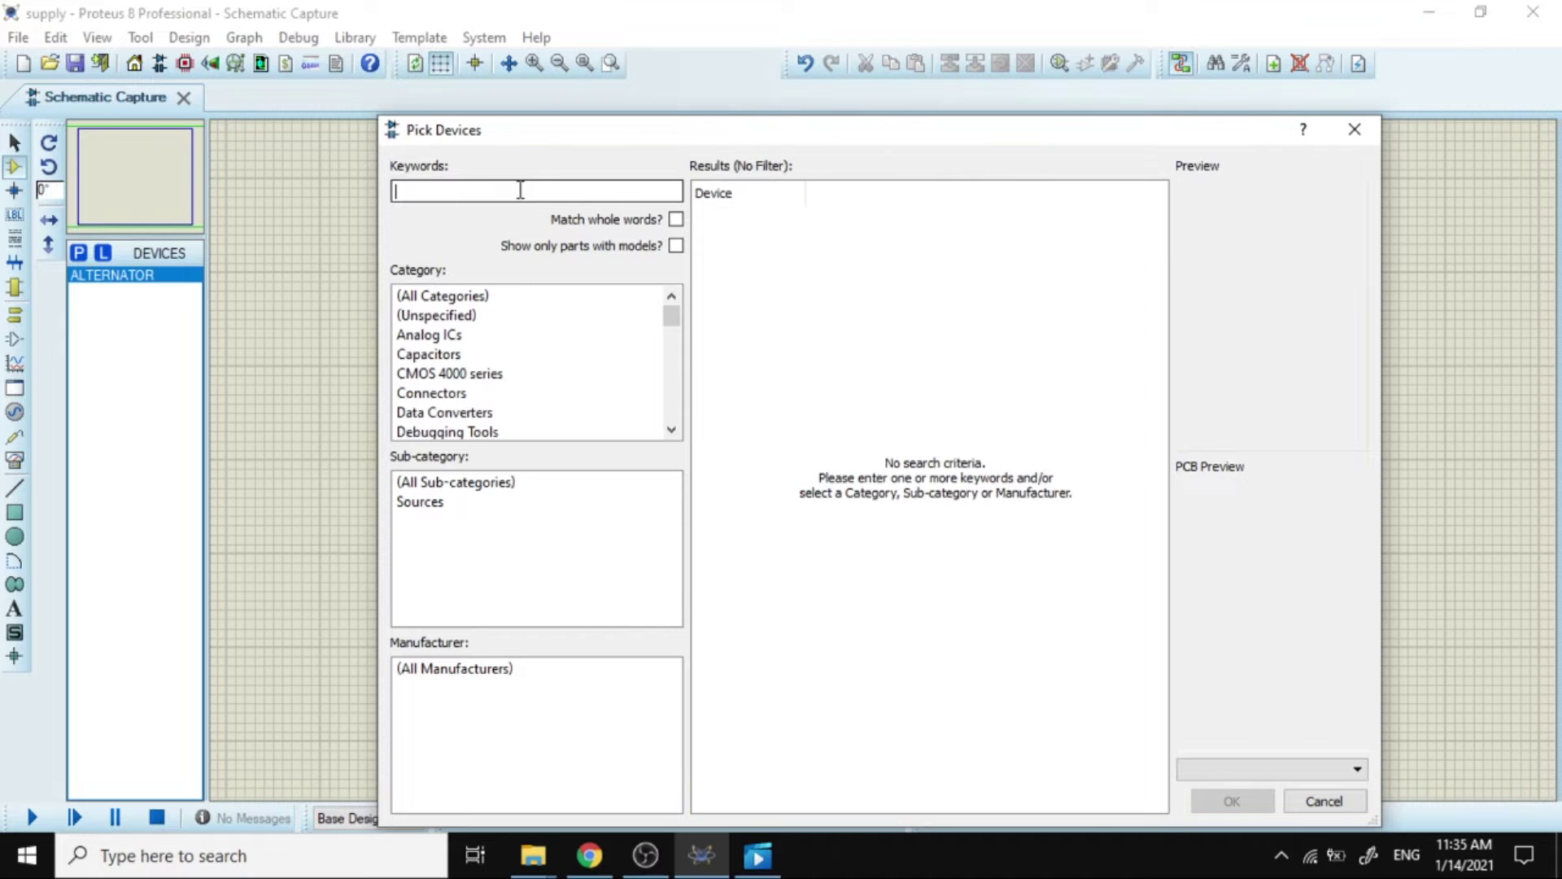
type("transformer")
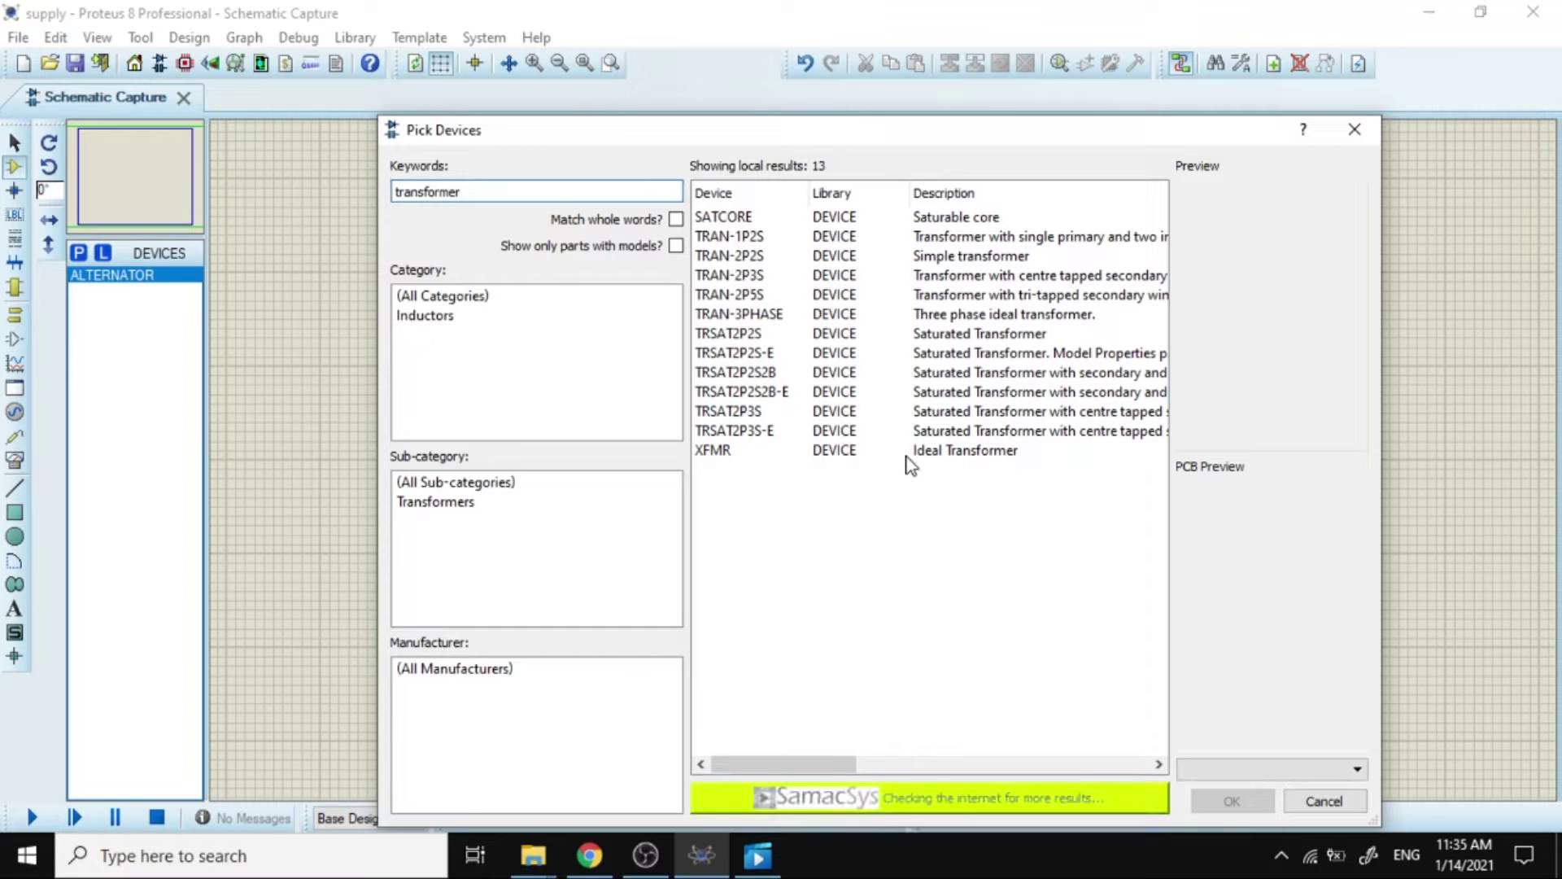
left_click(908, 453)
double_click(908, 454)
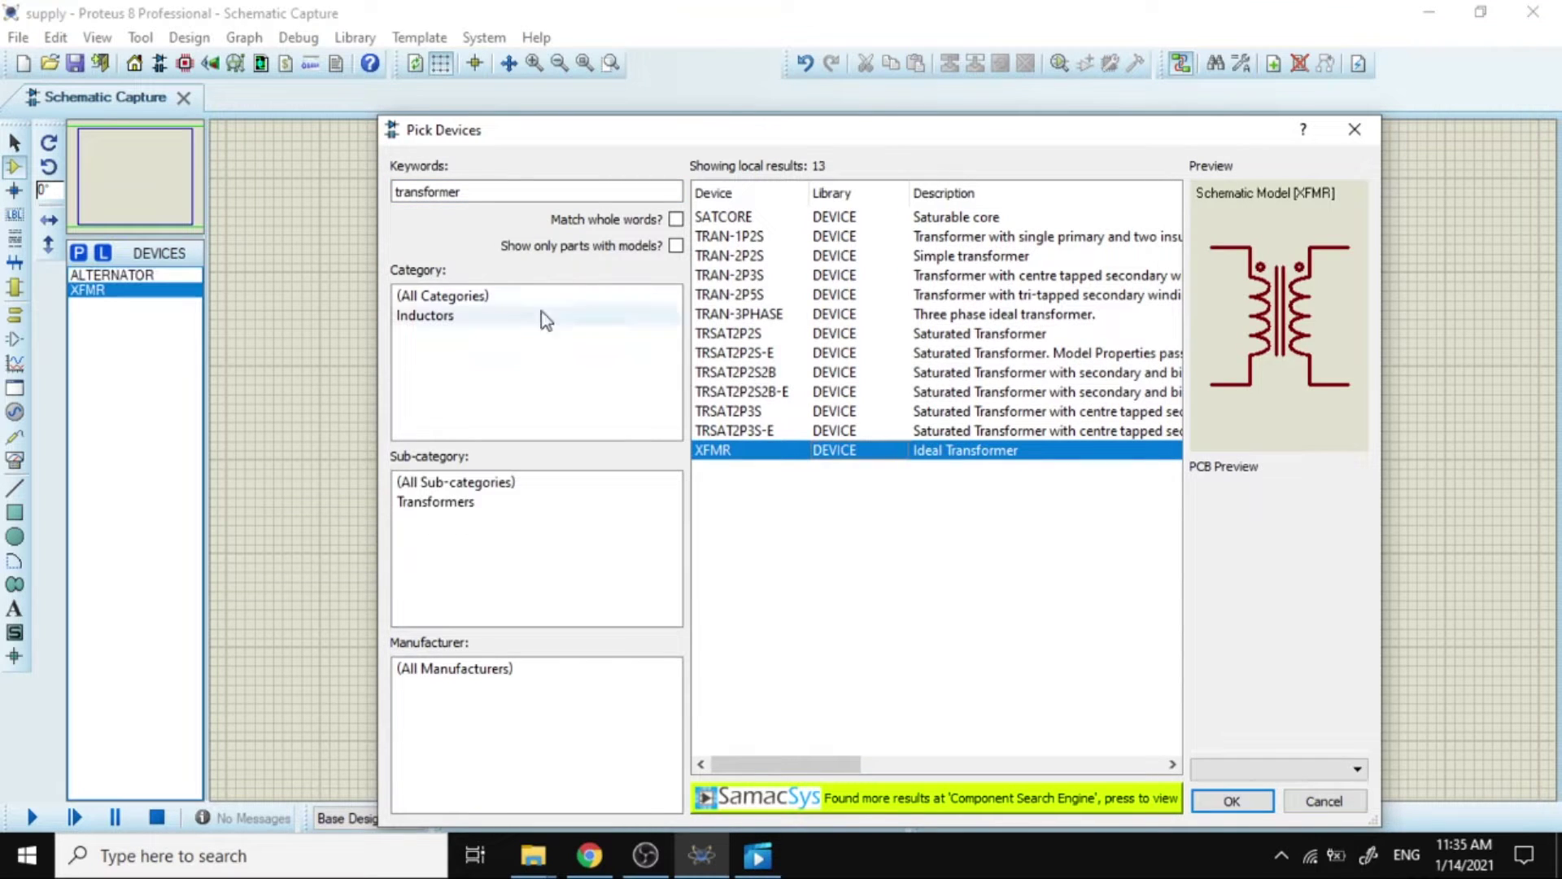
left_click(485, 193)
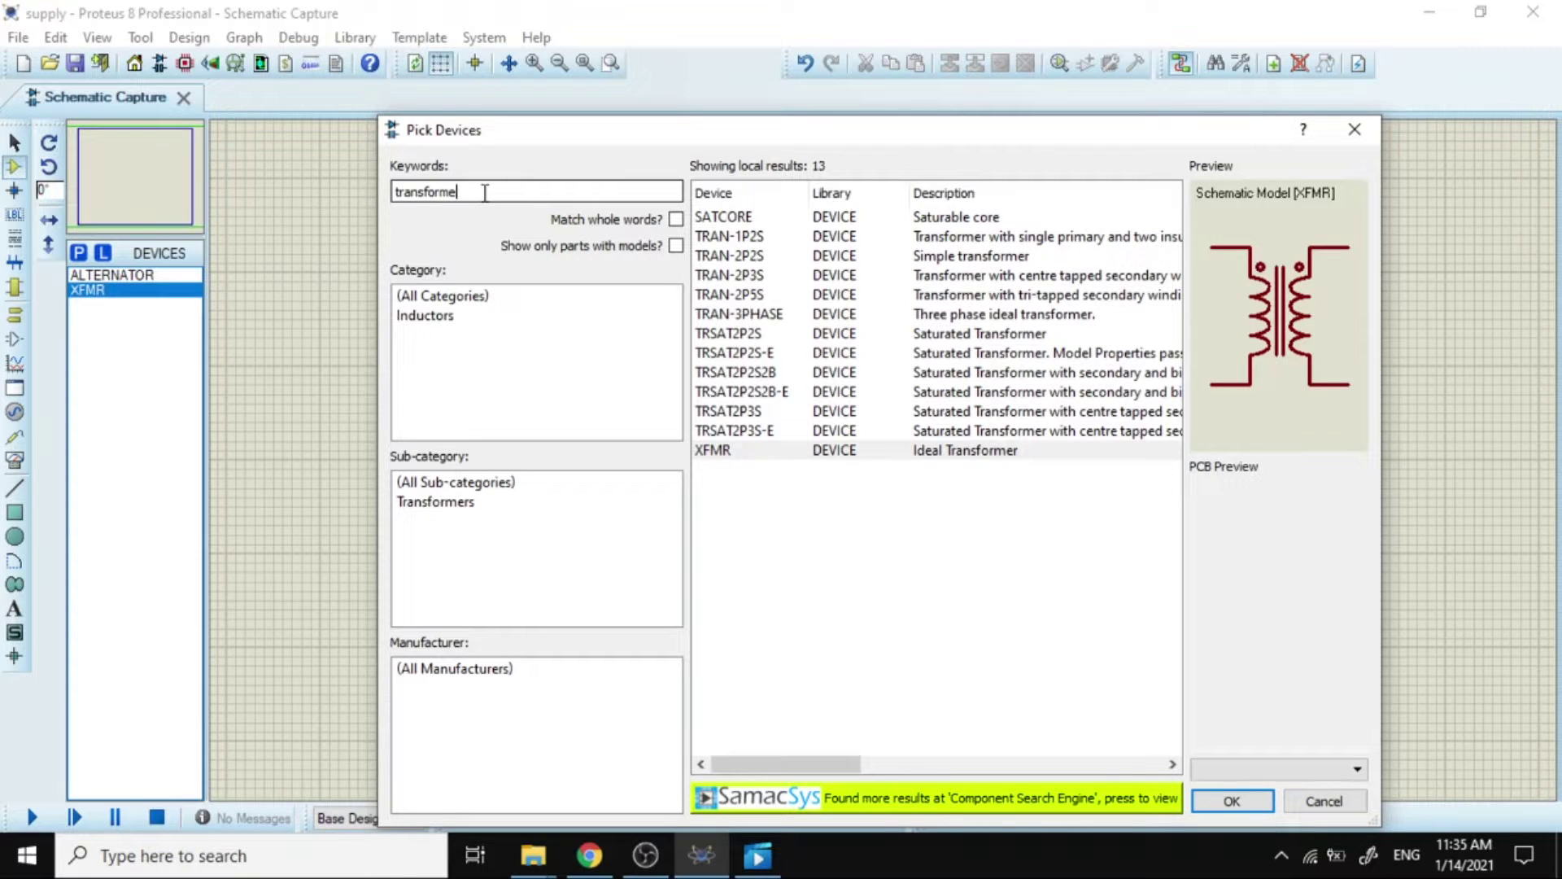
Search 'diode' and add the generic DIODE to the device list.
key("BackSpace")
key("BackSpace")
key("BackSpace")
key("BackSpace")
key("BackSpace")
key("BackSpace")
key("BackSpace")
key("BackSpace")
key("BackSpace")
key("BackSpace")
type("d")
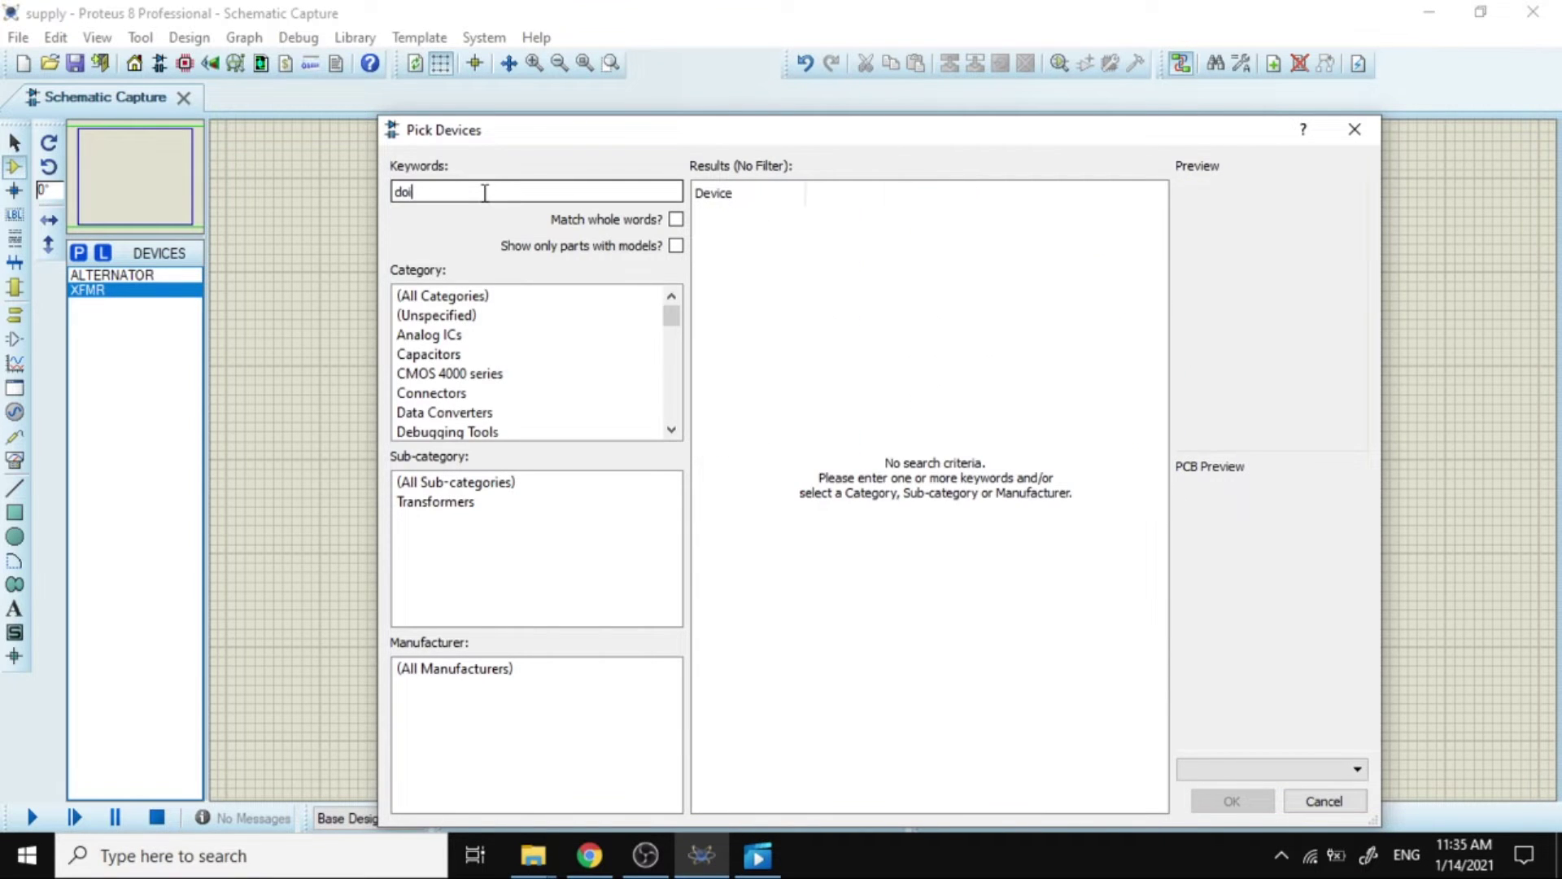
type("iode")
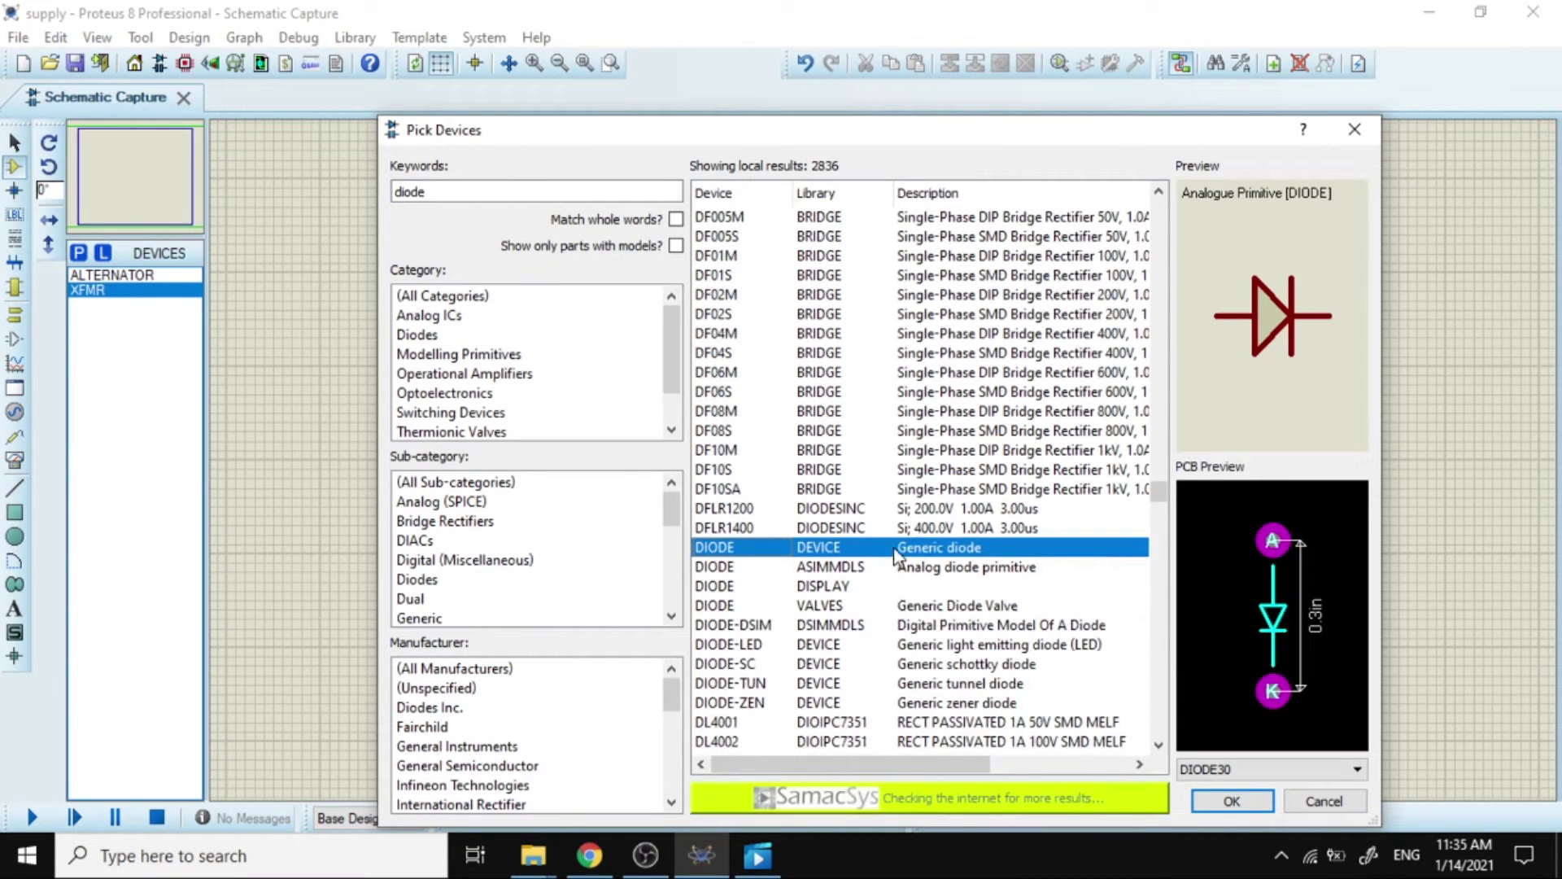
double_click(895, 550)
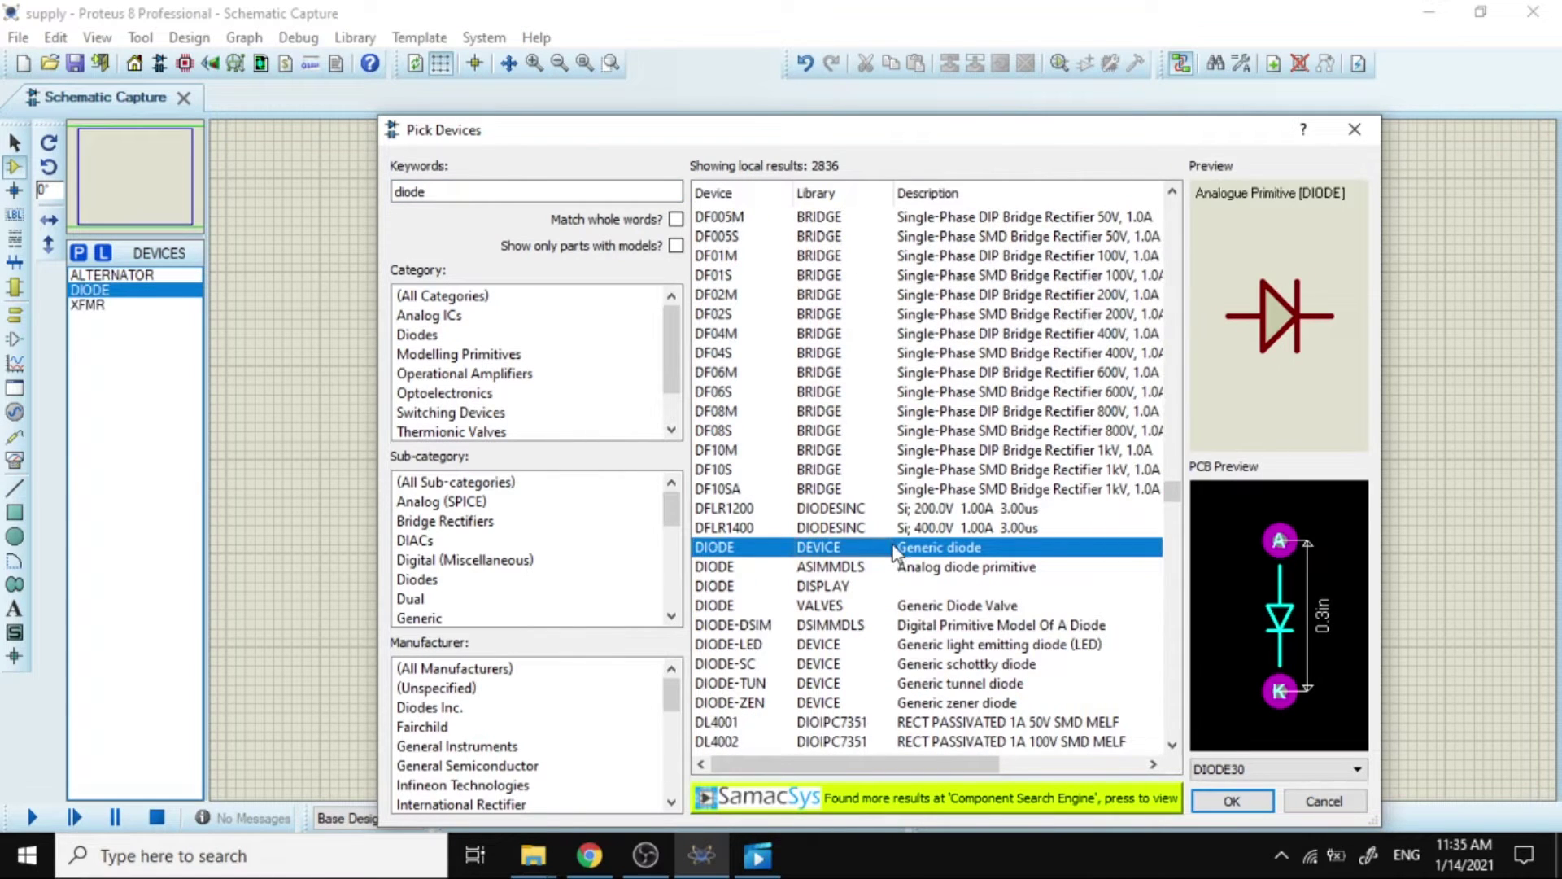
left_click(476, 189)
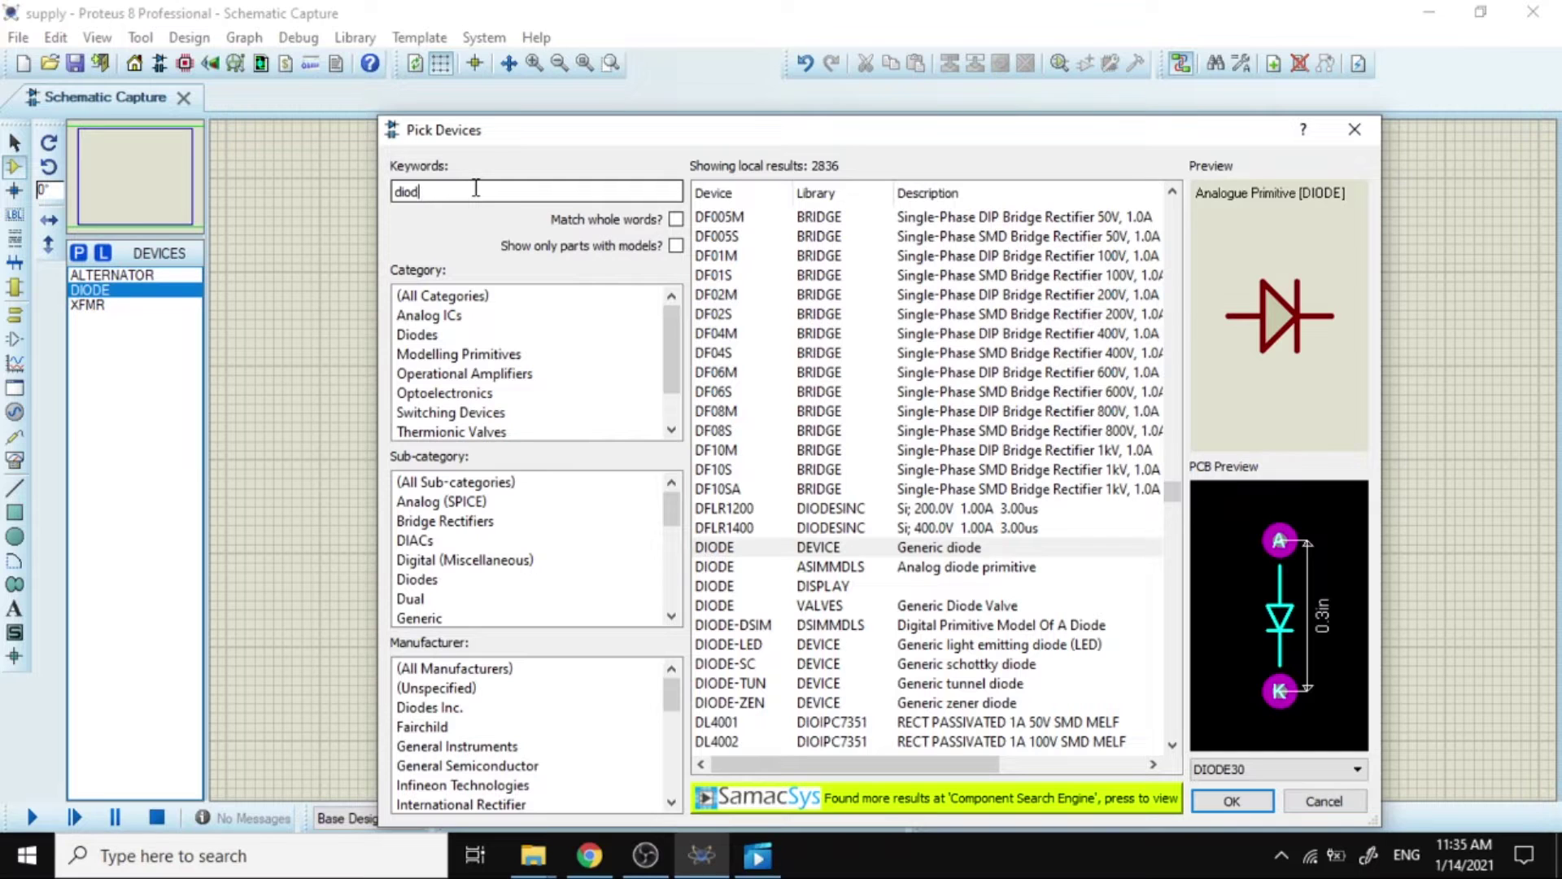
Search 'electrolytic ca' and add the HITEMPAX2U2100V electrolytic capacitor to the device list.
key("BackSpace")
key("BackSpace")
key("BackSpace")
key("BackSpace")
type("ele")
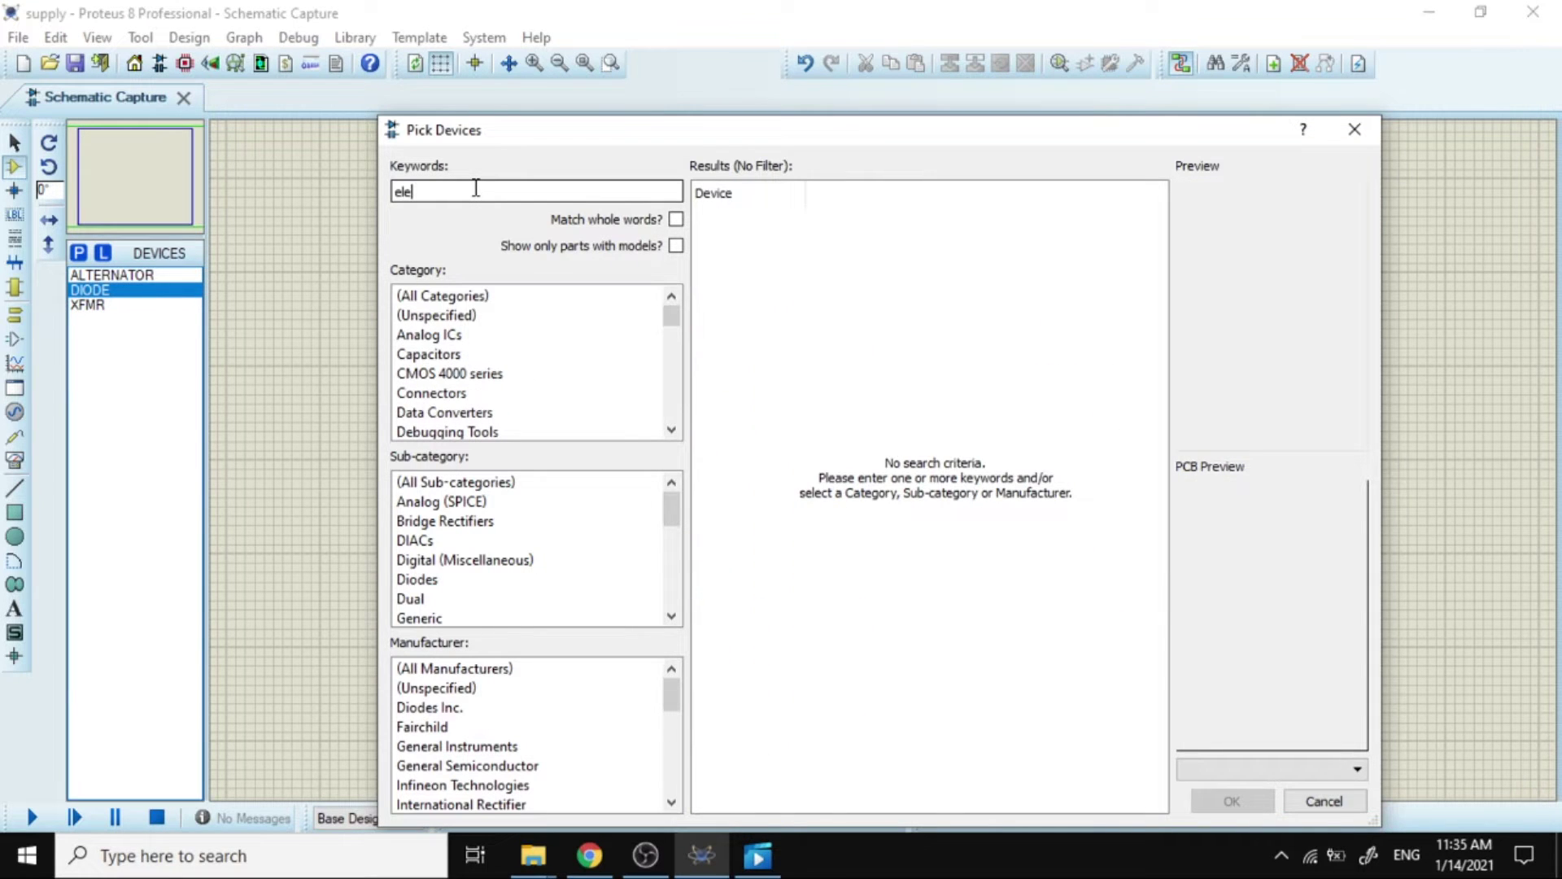
type("ctrolytic ca")
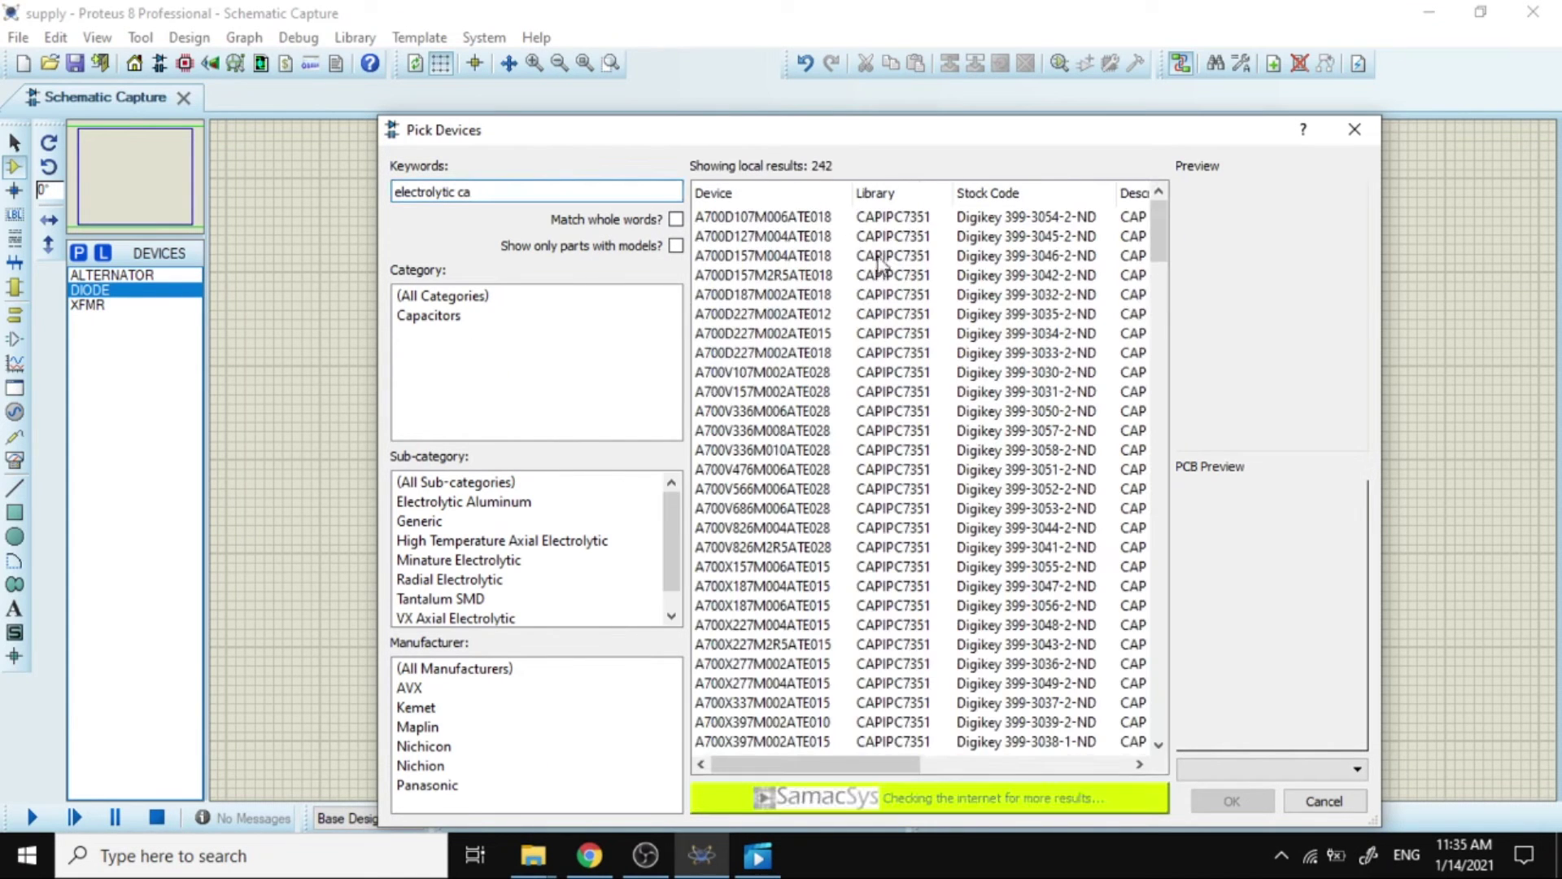
scroll(939, 349, "down", 10)
left_click(891, 358)
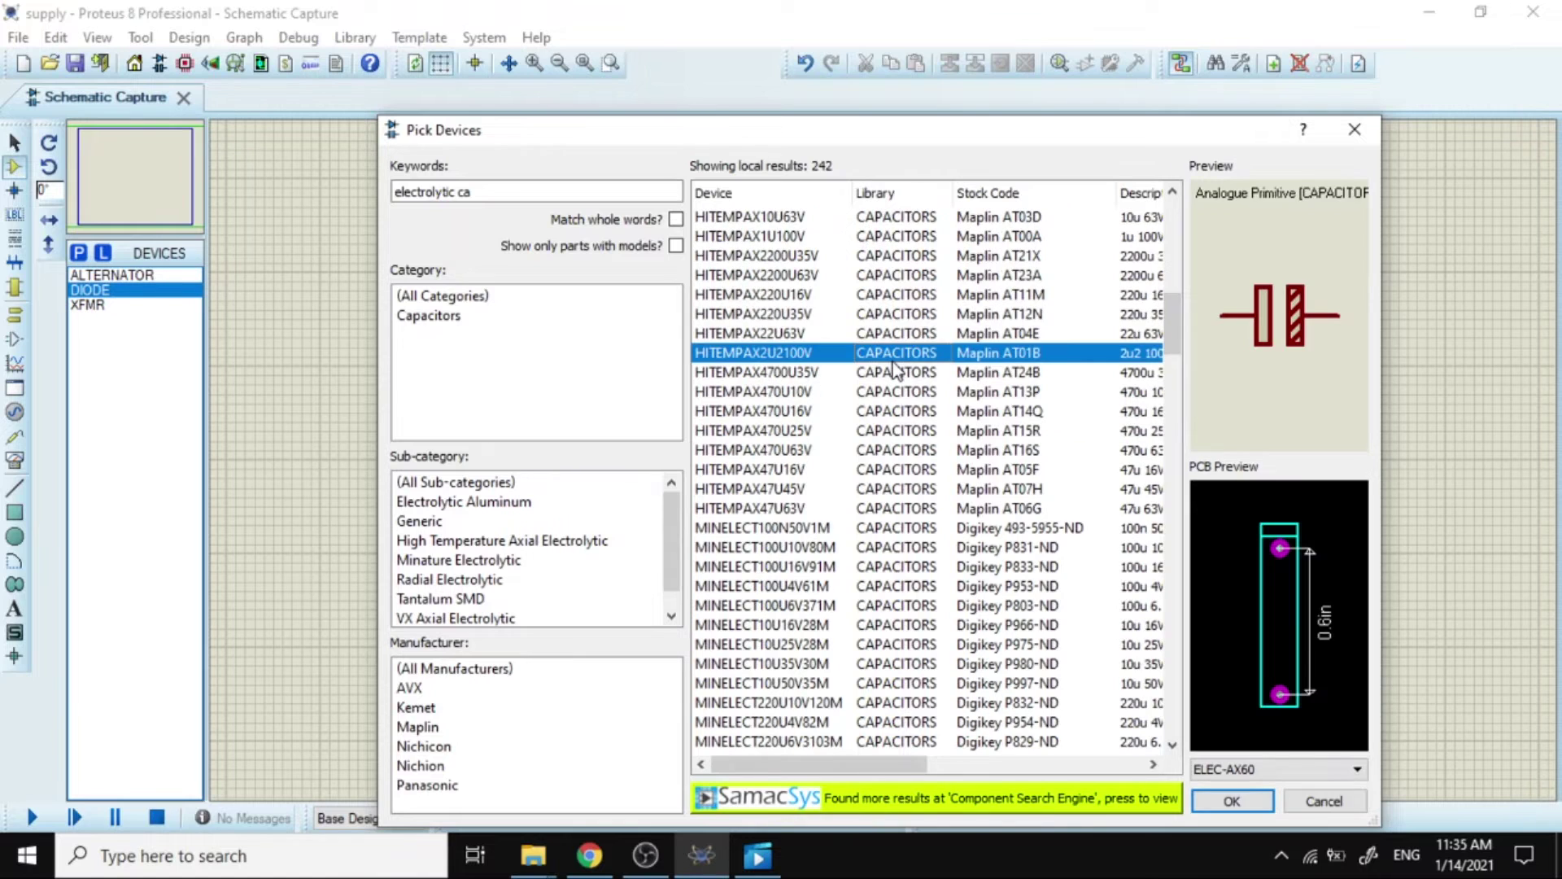
double_click(891, 367)
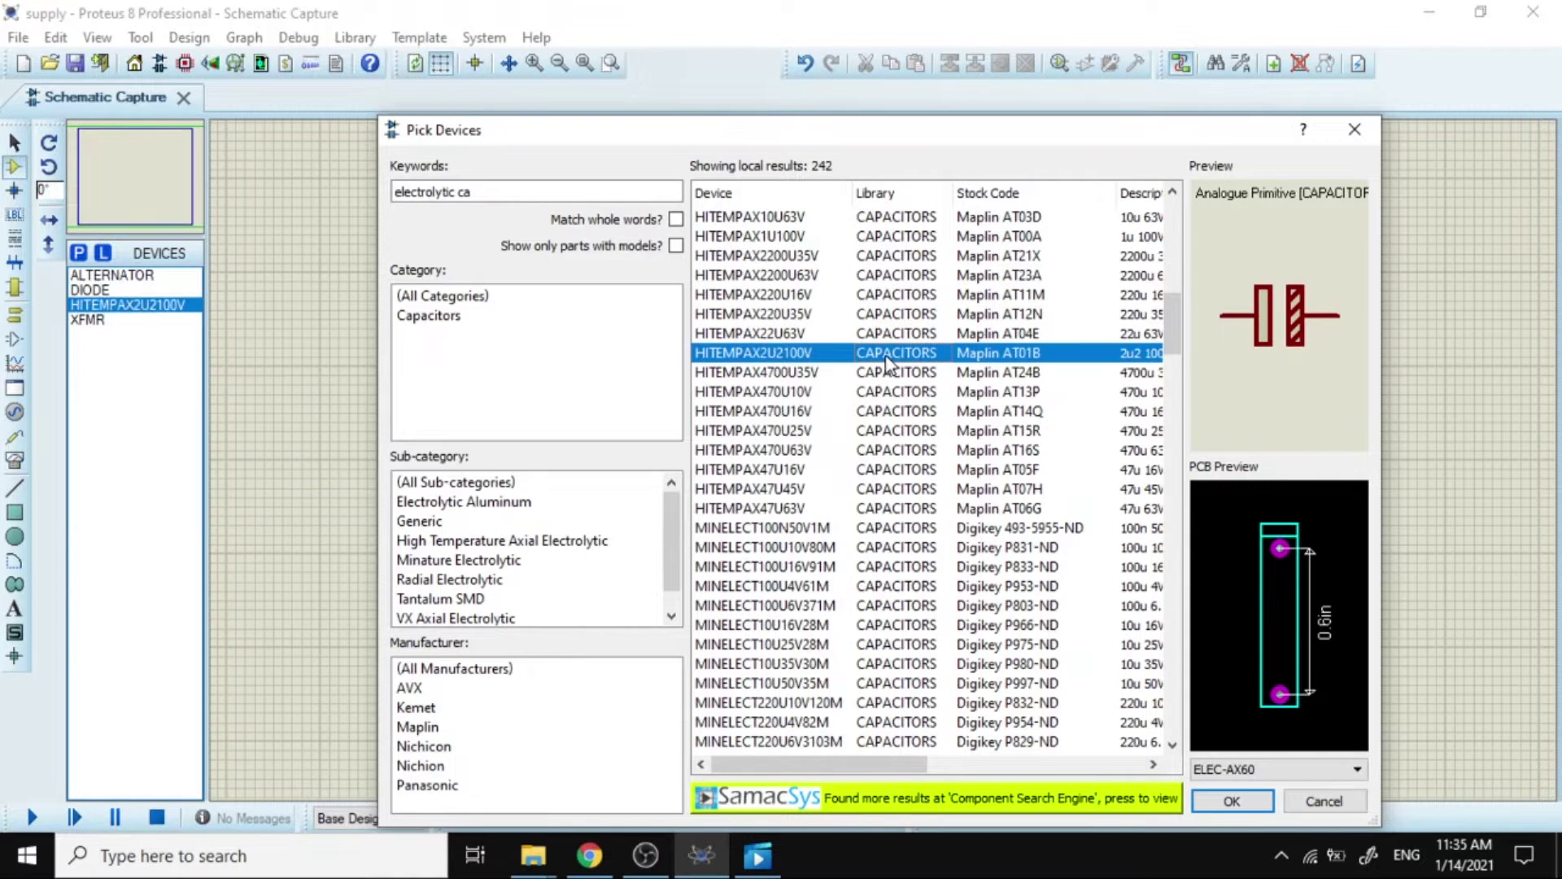
left_click(550, 189)
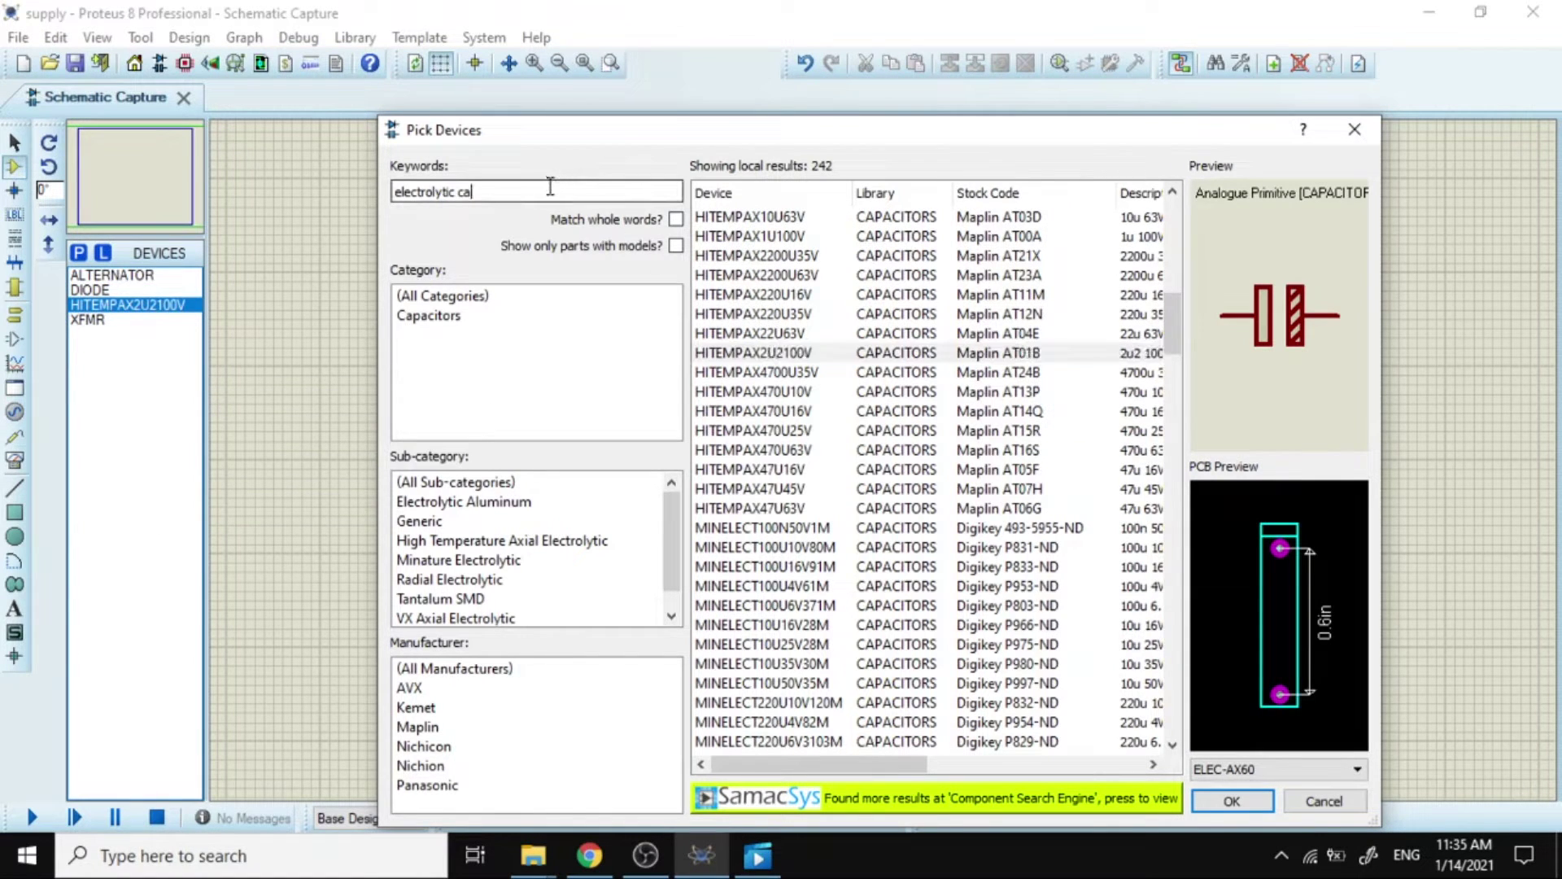
key("BackSpace")
key("BackSpace")
key("BackSpace")
key("BackSpace")
key("BackSpace")
key("BackSpace")
key("BackSpace")
key("BackSpace")
key("BackSpace")
key("BackSpace")
key("BackSpace")
key("BackSpace")
key("BackSpace")
key("BackSpace")
key("BackSpace")
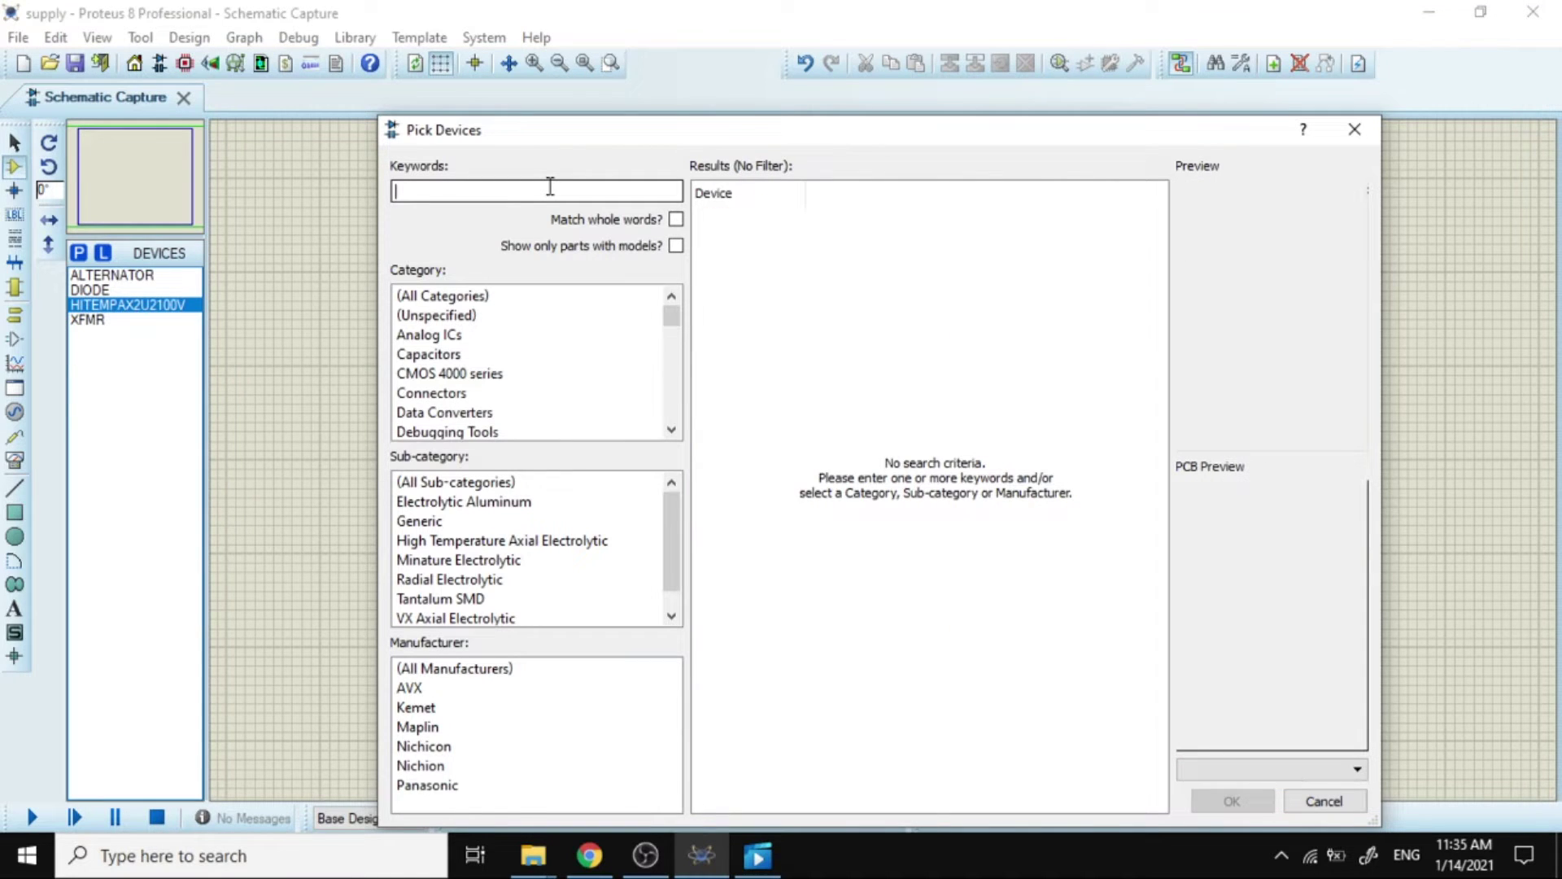
Search 'ceramic' and add the 02013A120JAT2A ceramic capacitor to the device list.
type("ceramic")
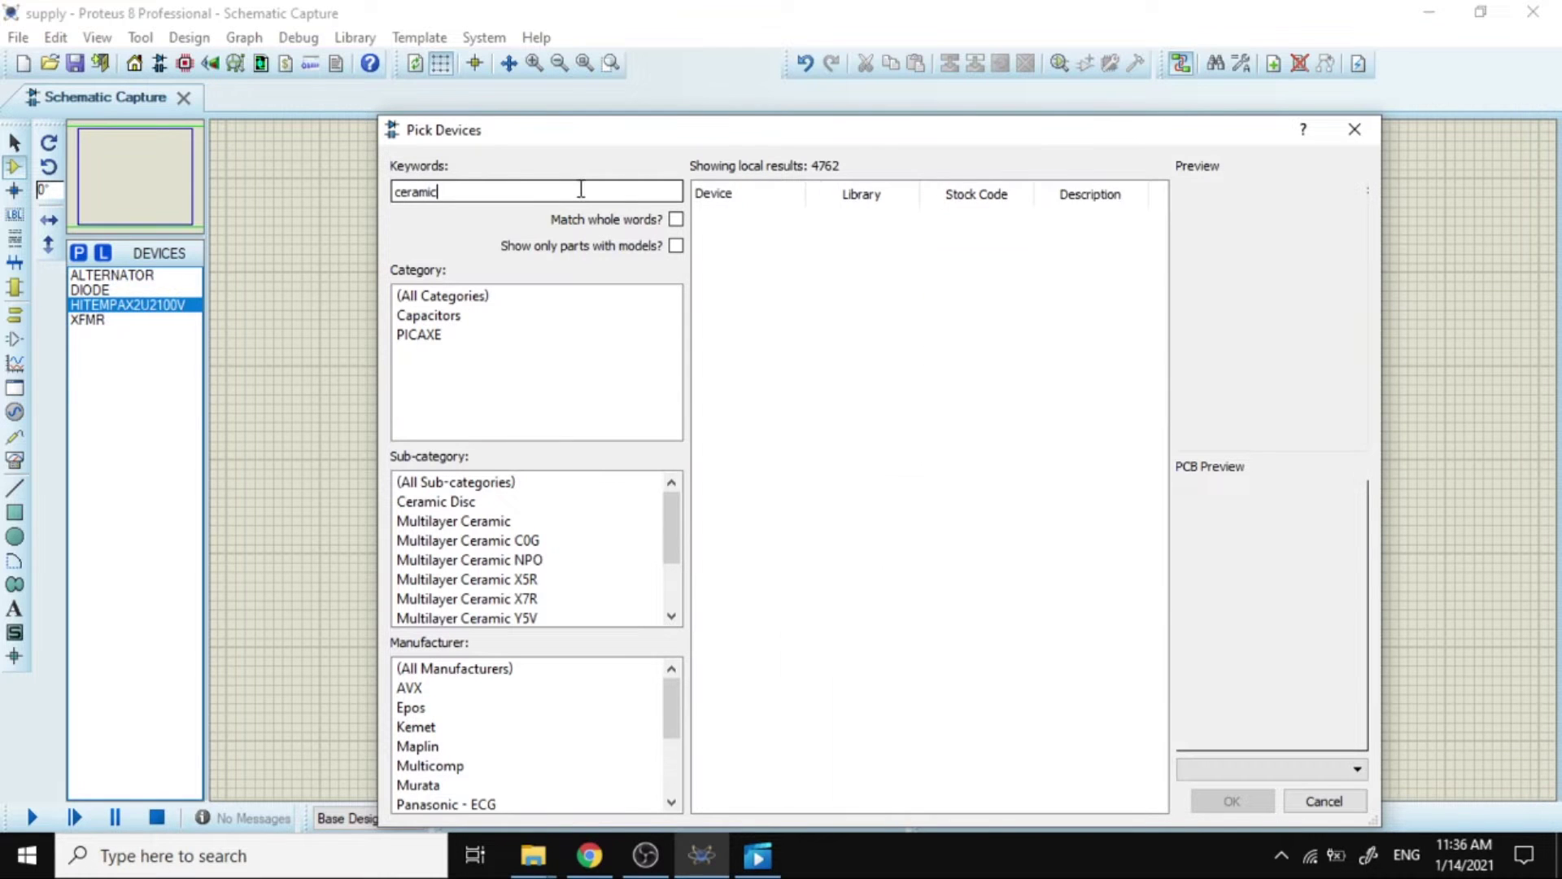
left_click(861, 257)
double_click(856, 259)
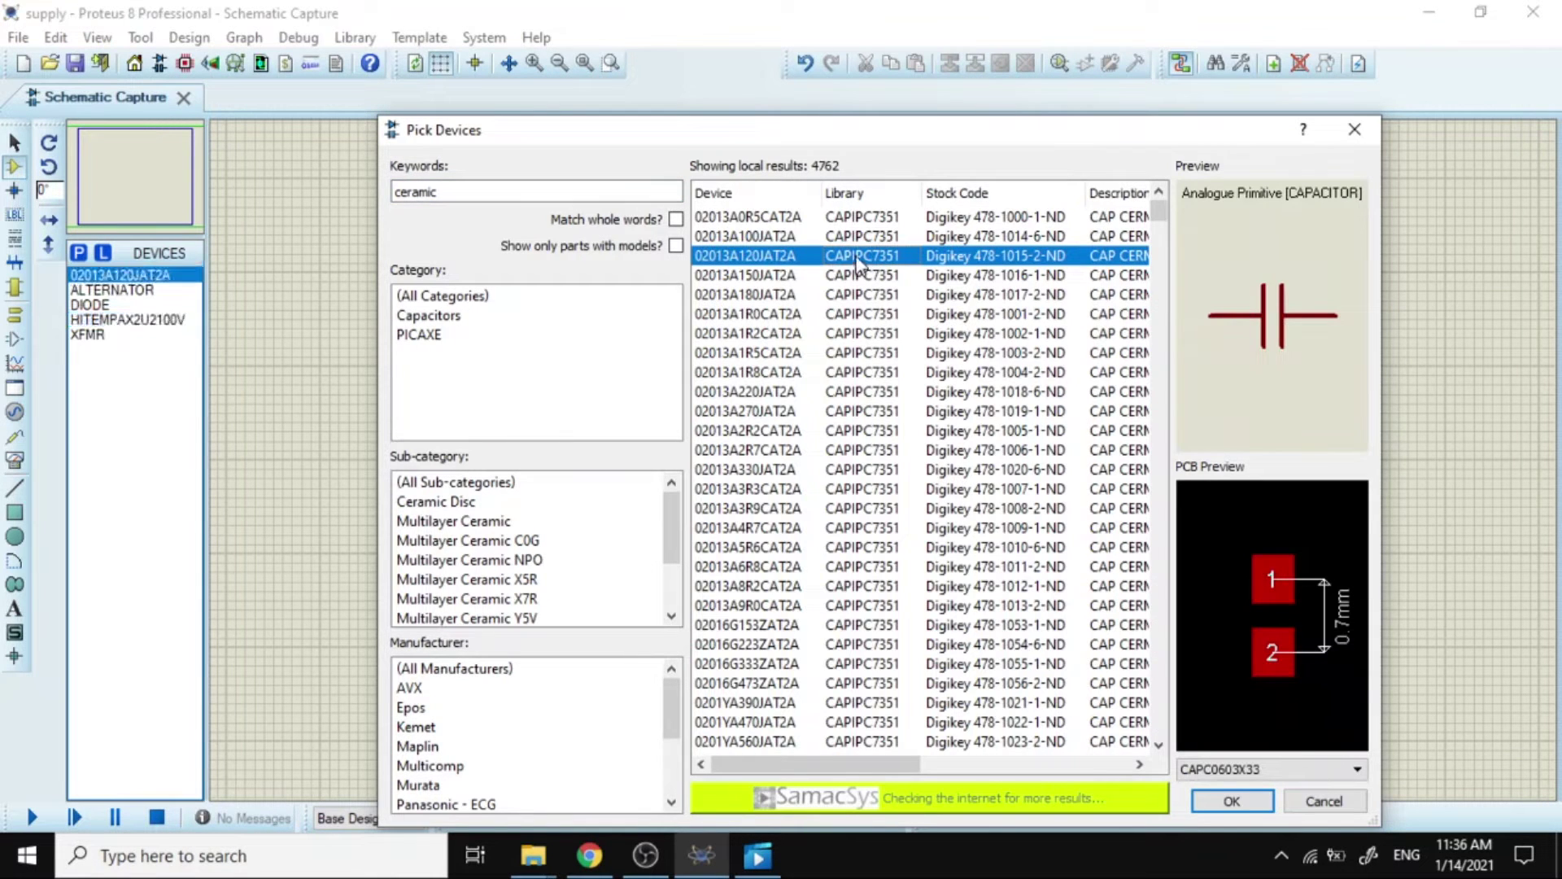
left_click(480, 198)
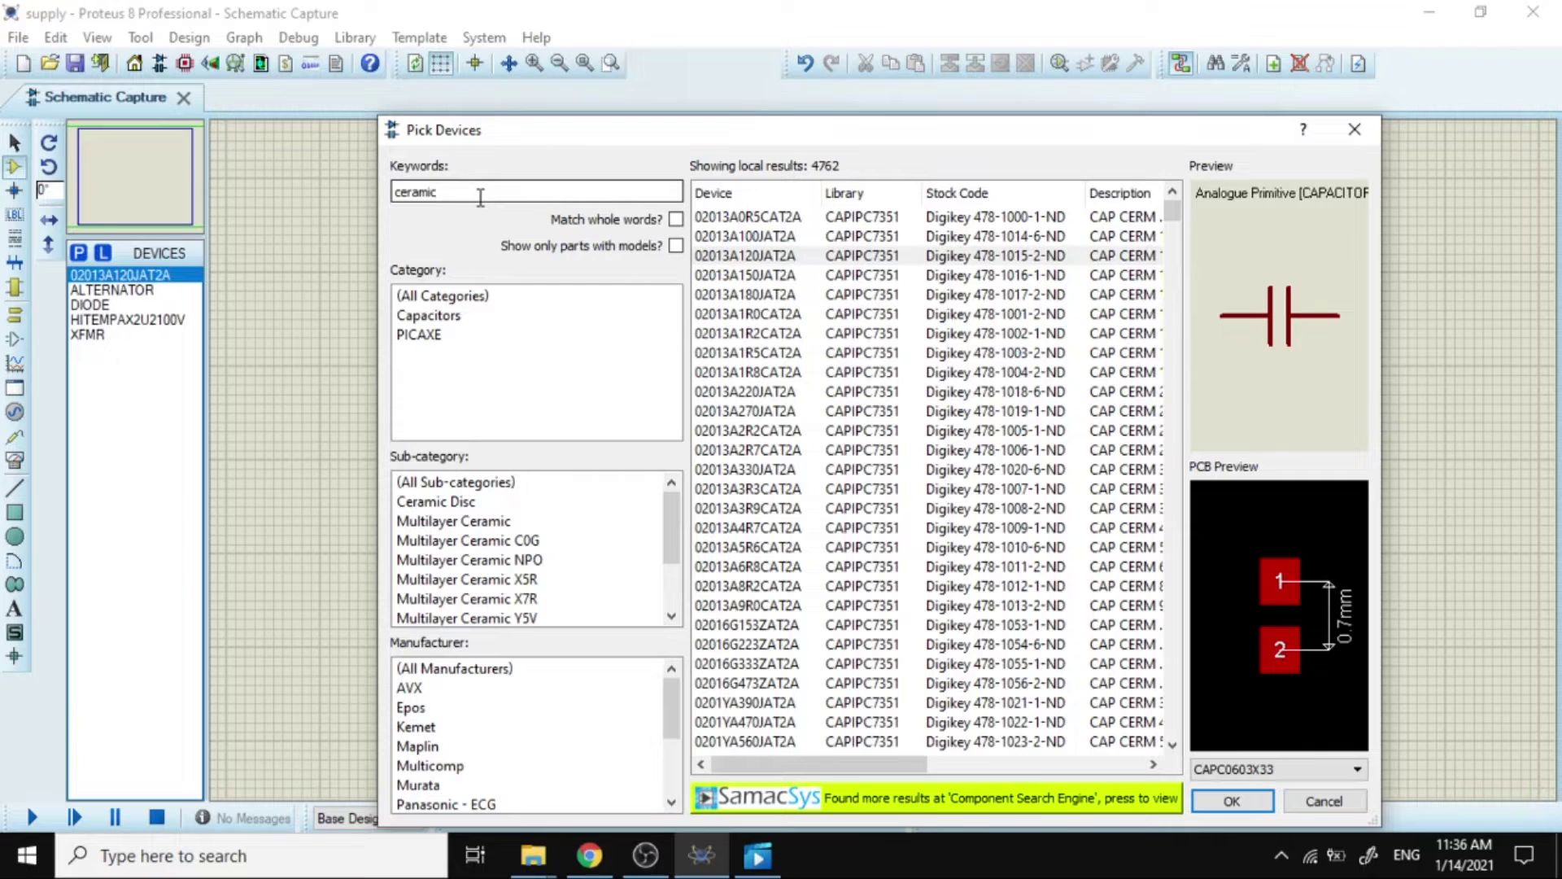
Search '780' and add the 7805 5V regulator to the device list.
key("BackSpace")
key("BackSpace")
key("BackSpace")
key("BackSpace")
key("BackSpace")
key("BackSpace")
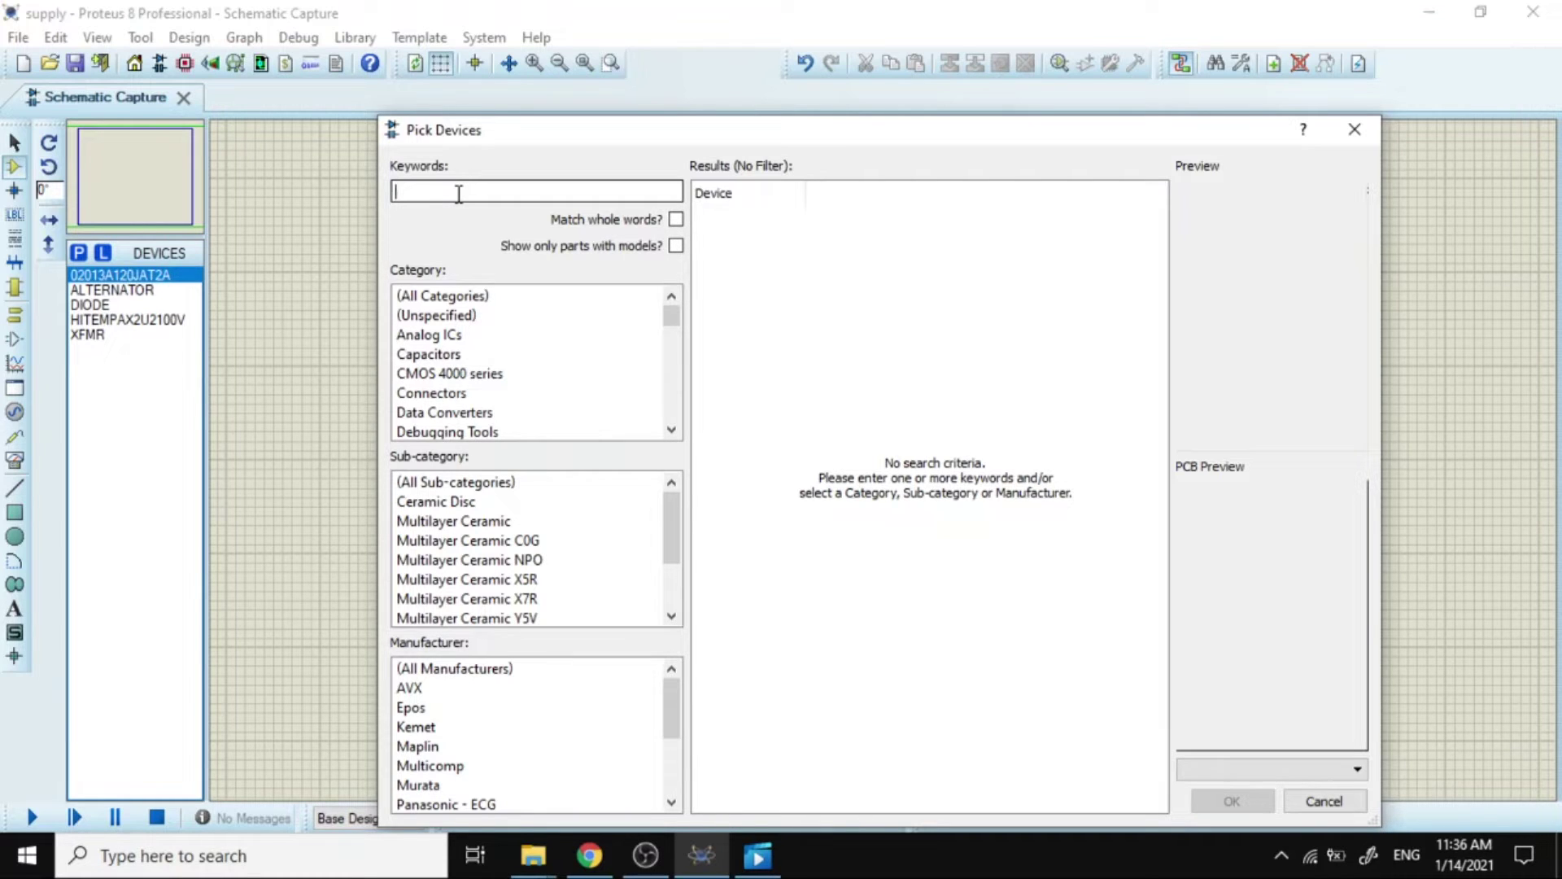
type("7805")
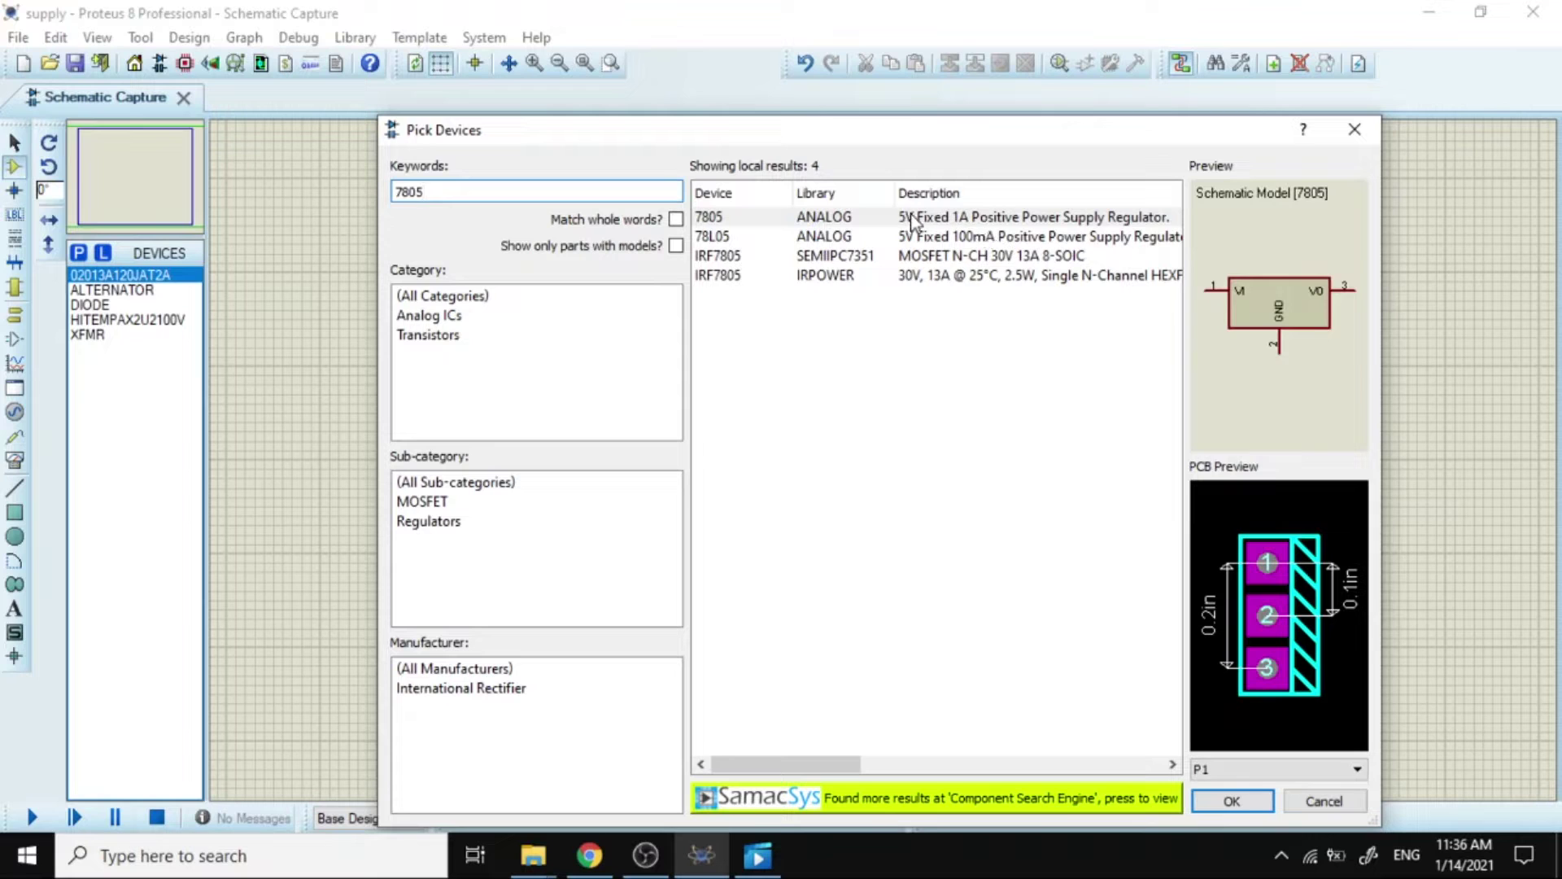
double_click(846, 217)
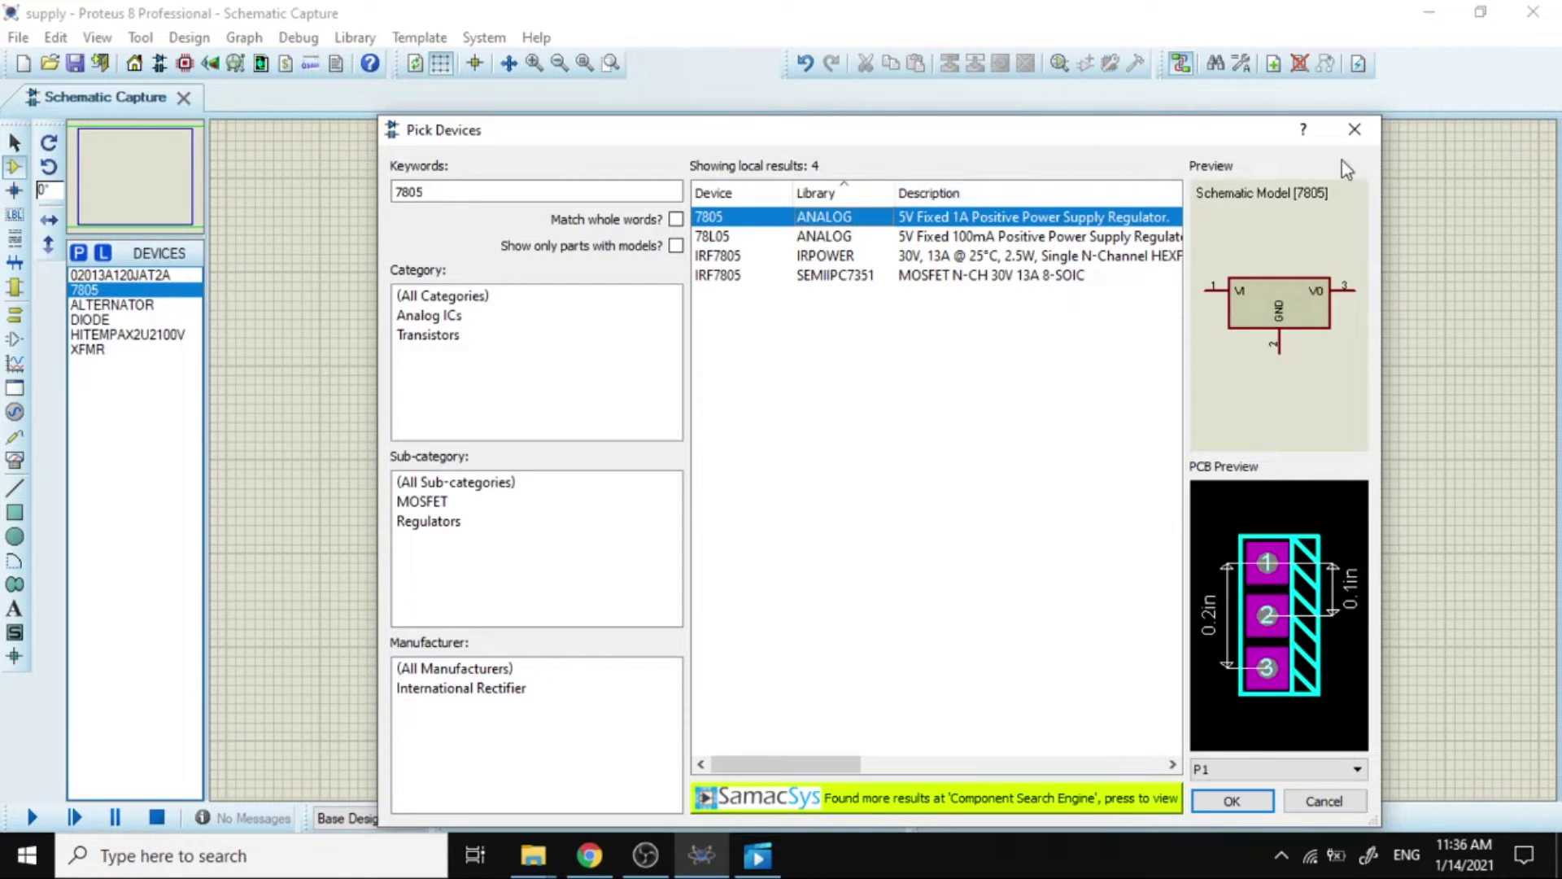
left_click(557, 192)
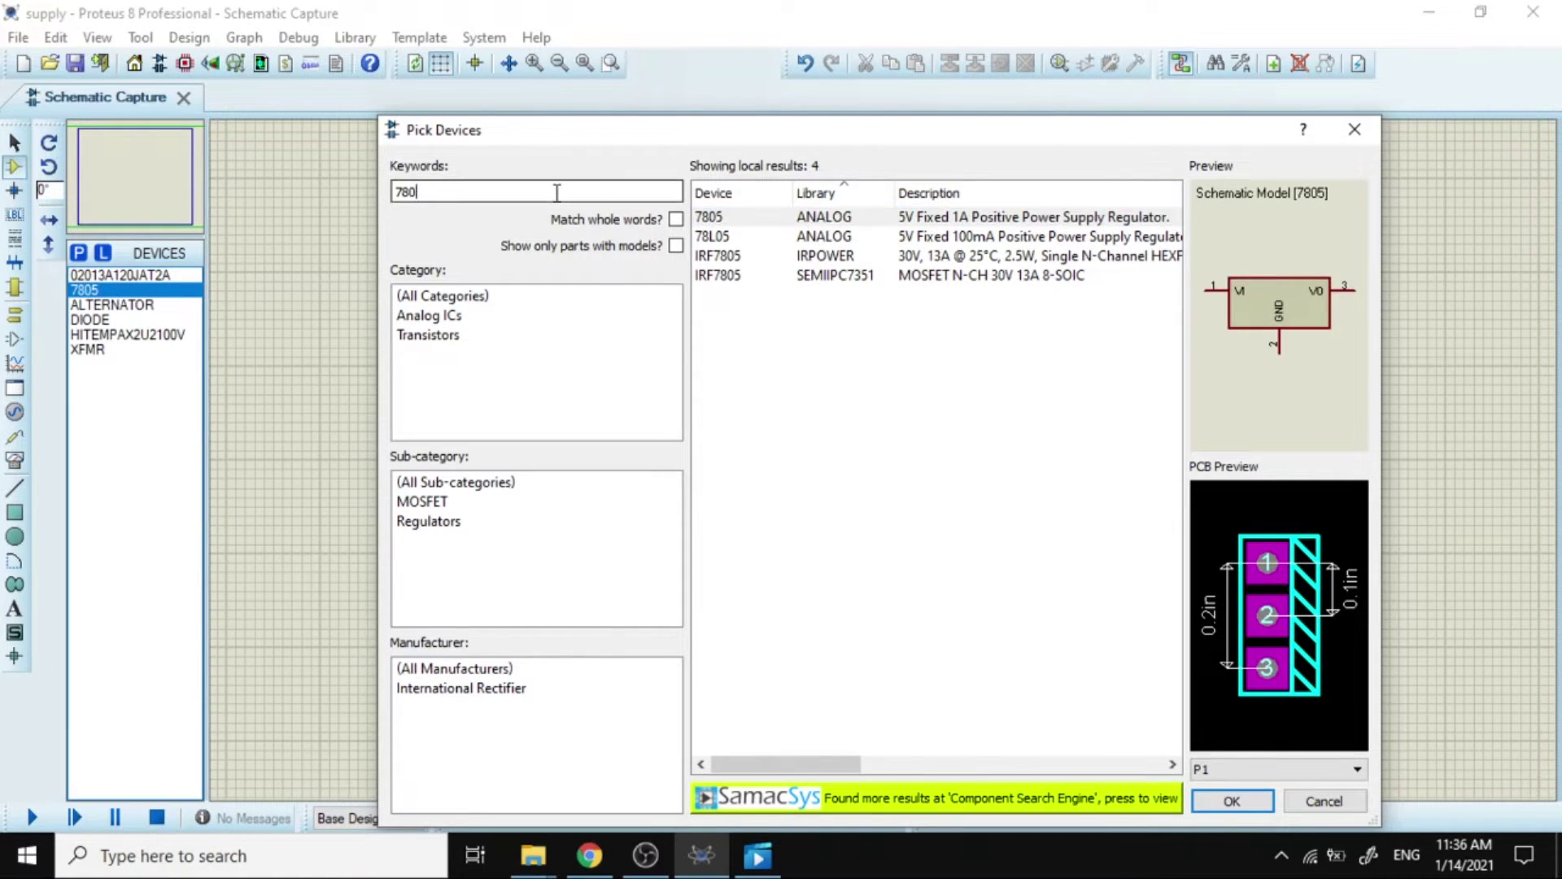
key("BackSpace")
key("BackSpace")
key("BackSpace")
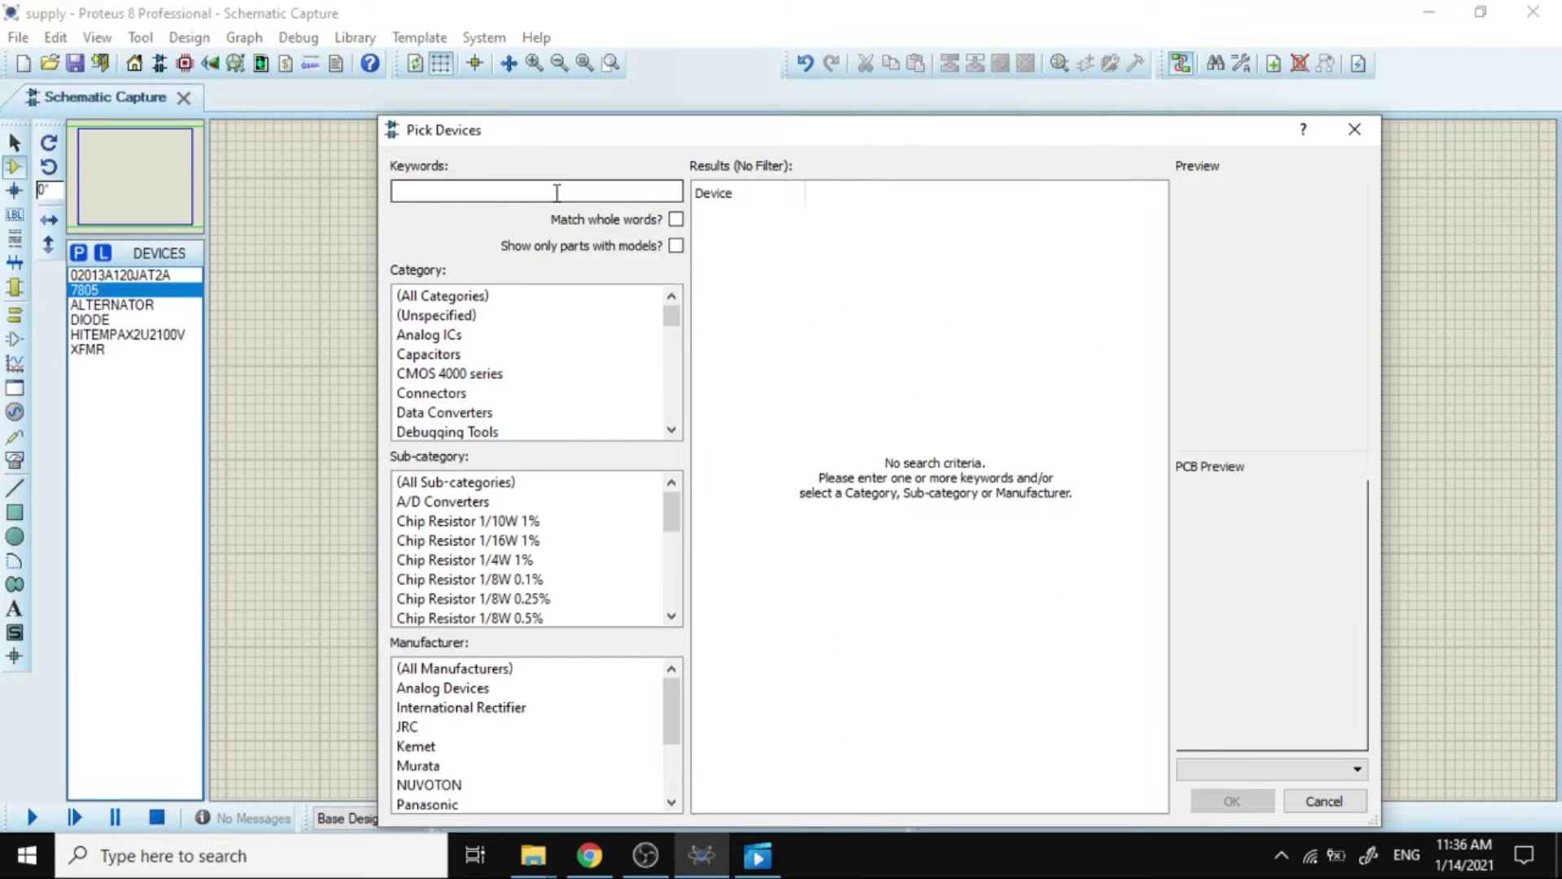
Search 'led red' and add the LED-RED animated LED to the device list.
type("led red")
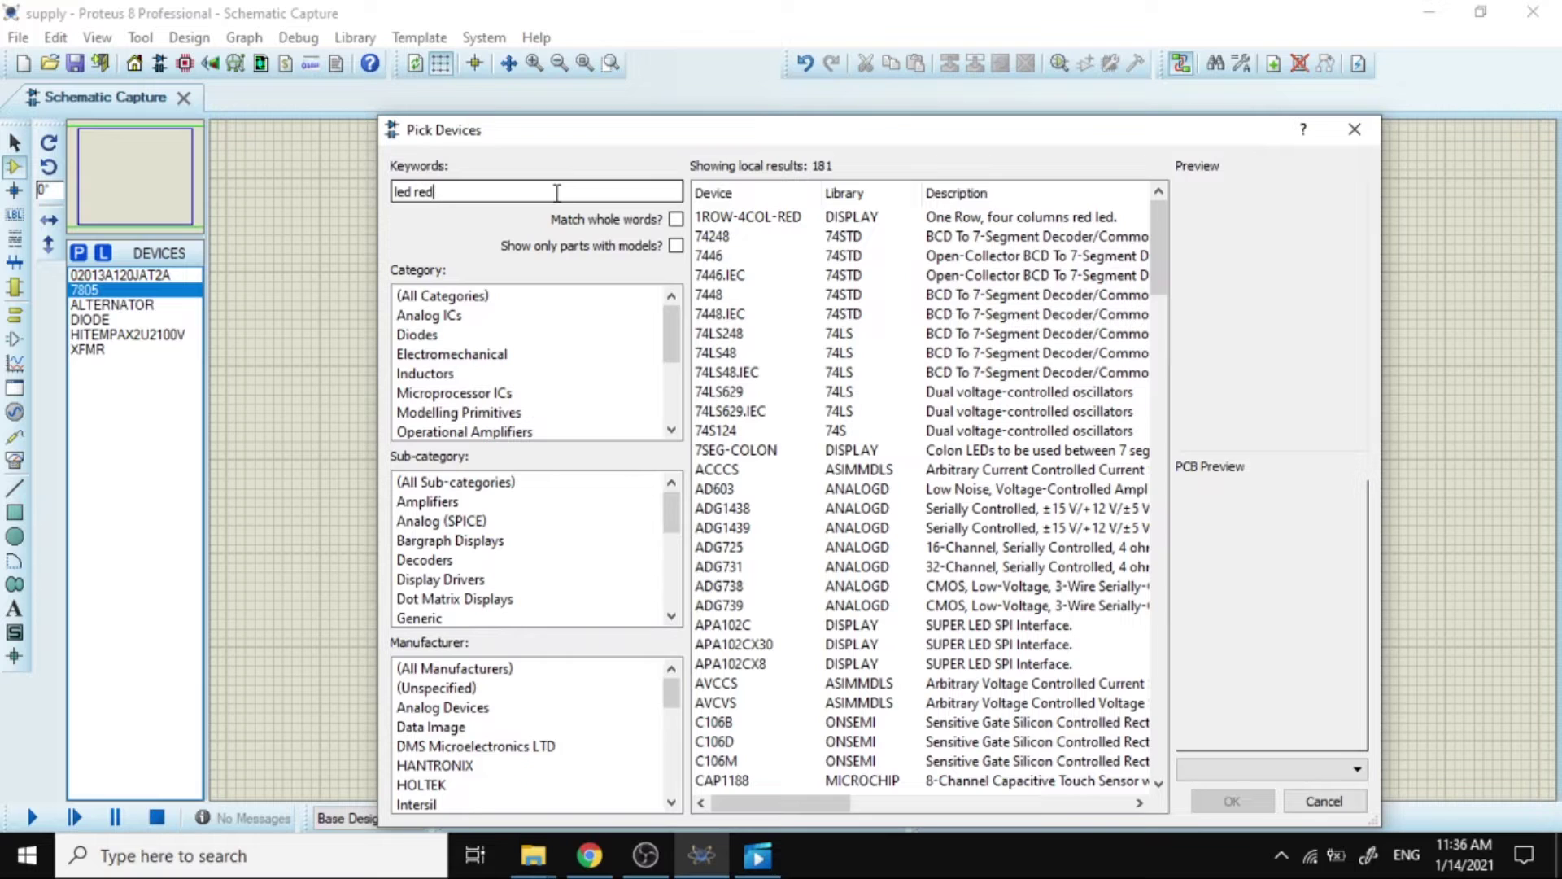
left_click(830, 376)
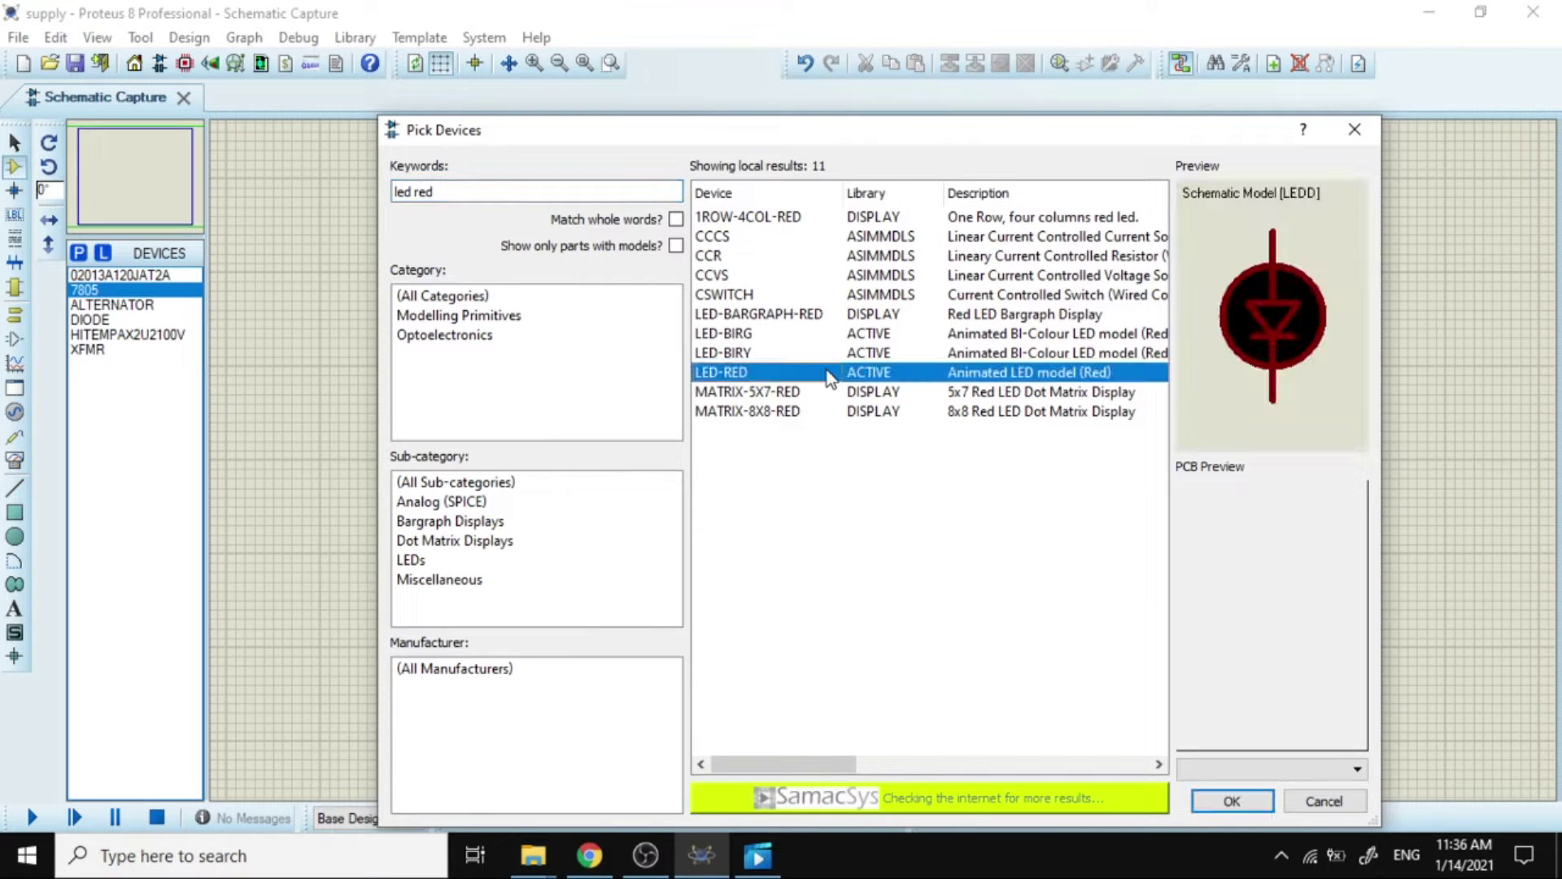
double_click(831, 376)
left_click(570, 192)
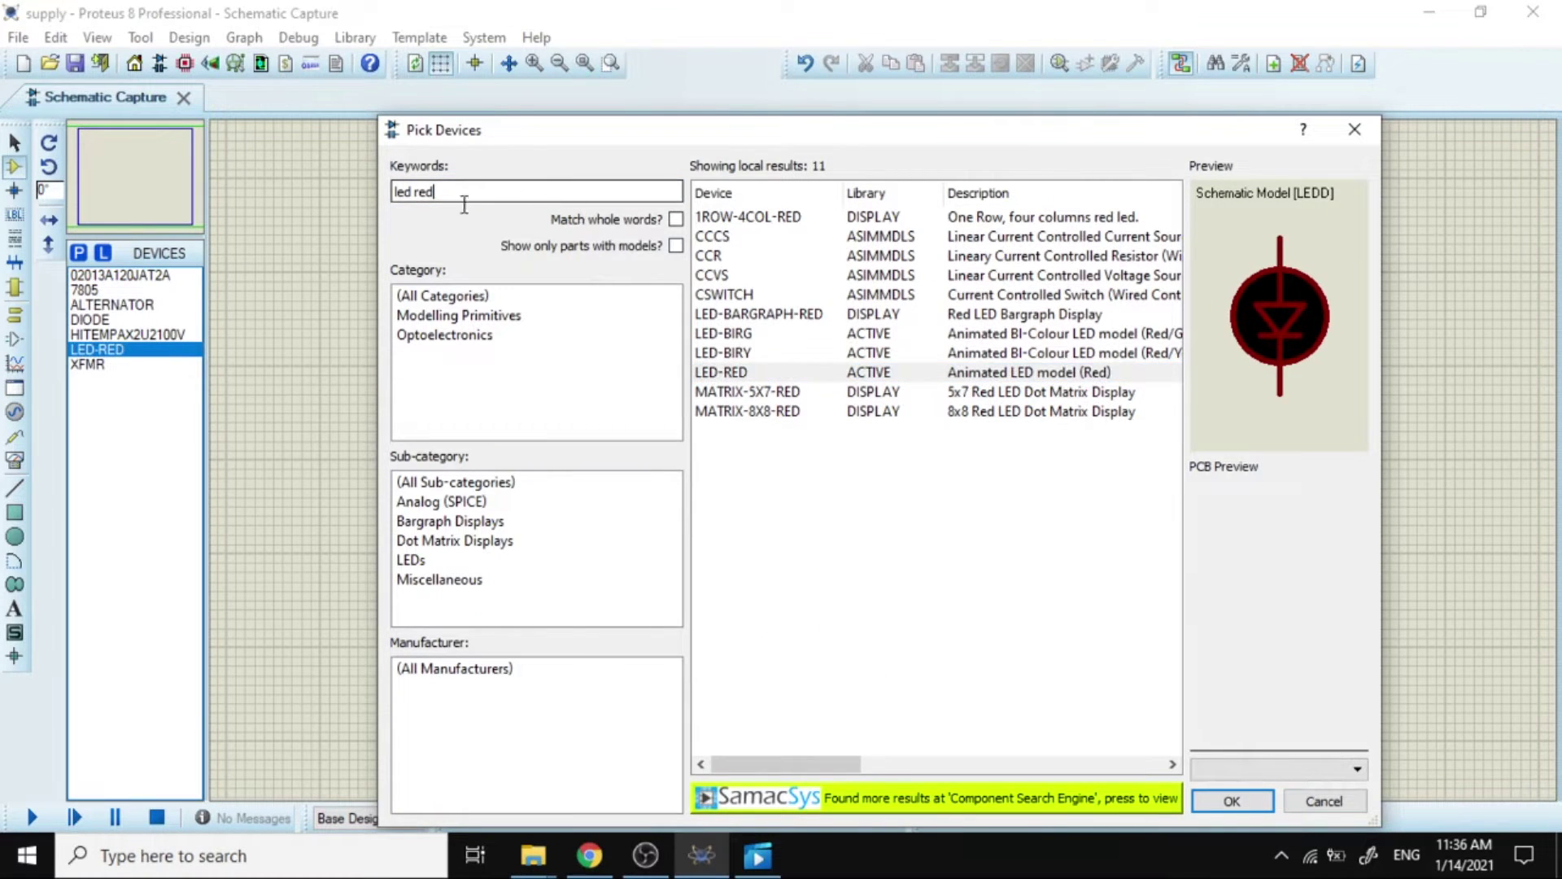
Search 'resistor', add the 10WATT0R47 resistor, and return to the schematic sheet.
left_click_drag(464, 204, 393, 196)
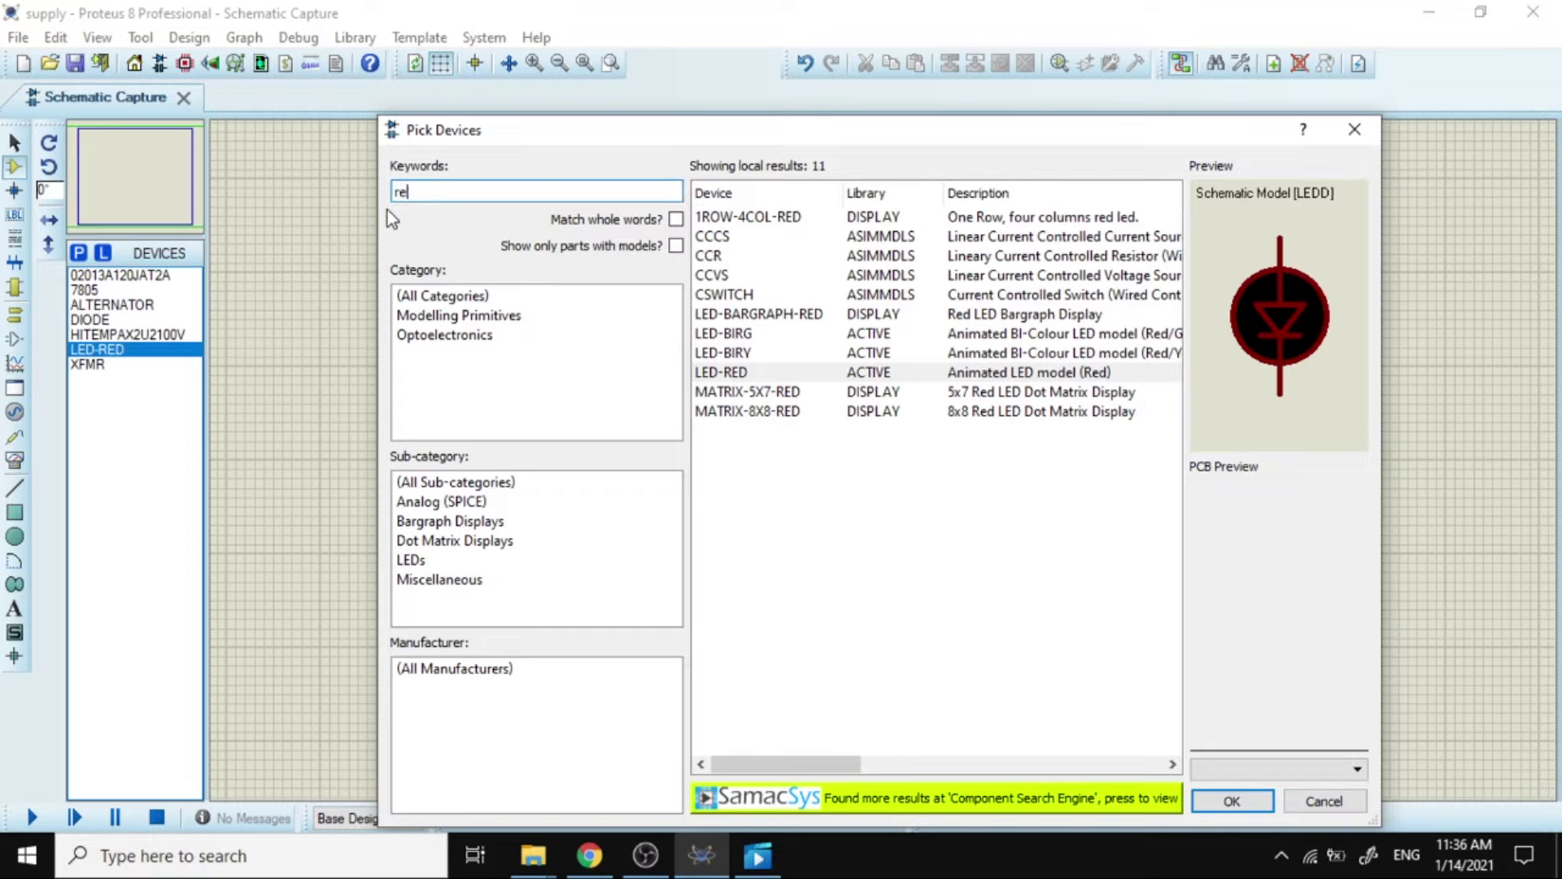
type("resistor")
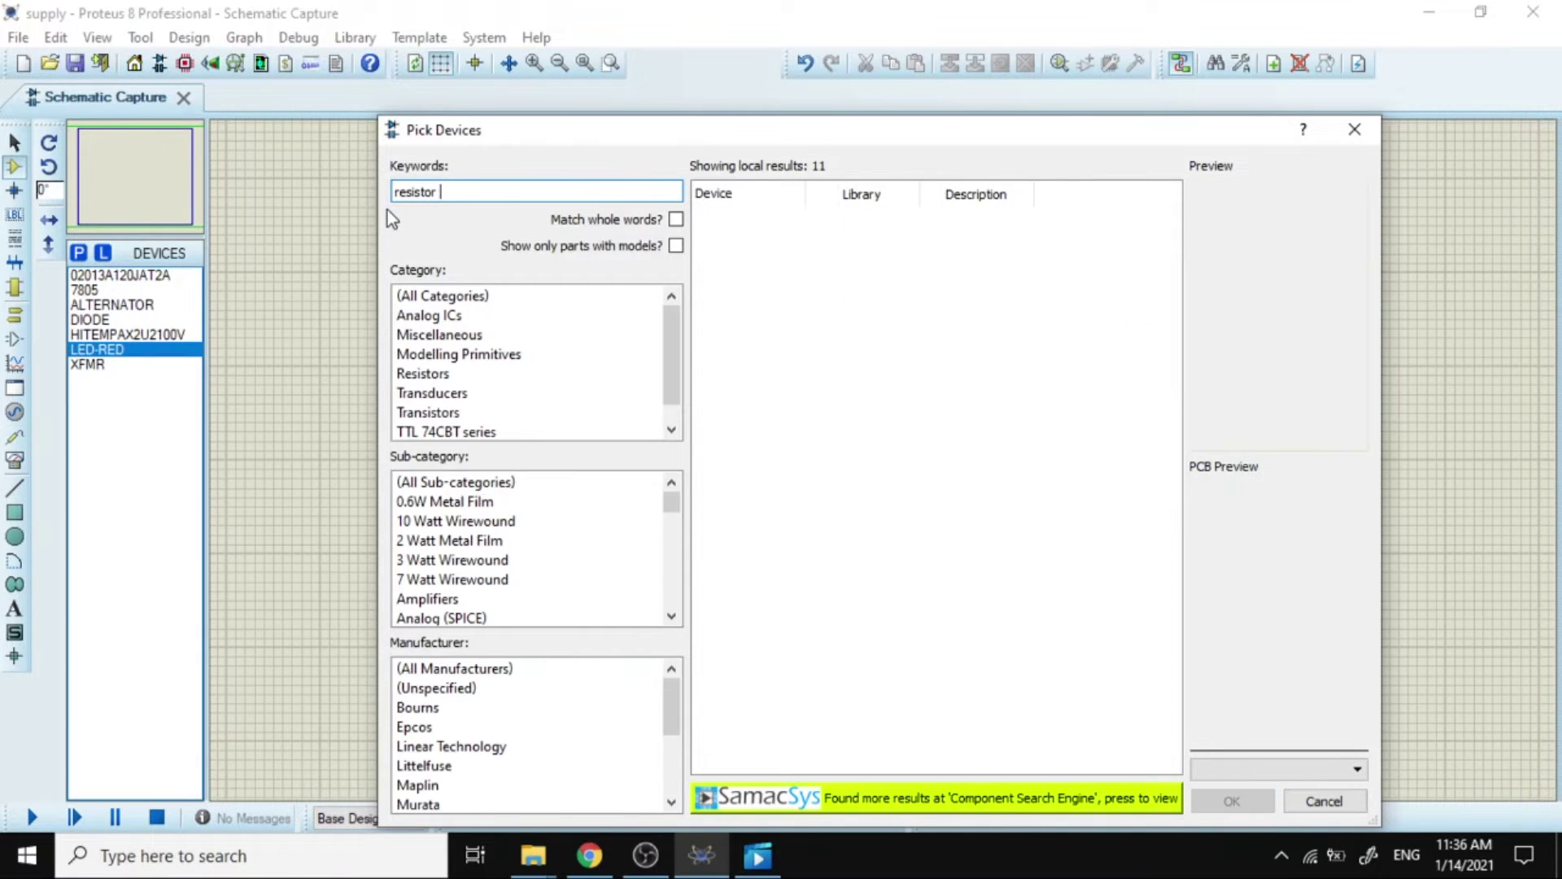
scroll(806, 510, "down", 15)
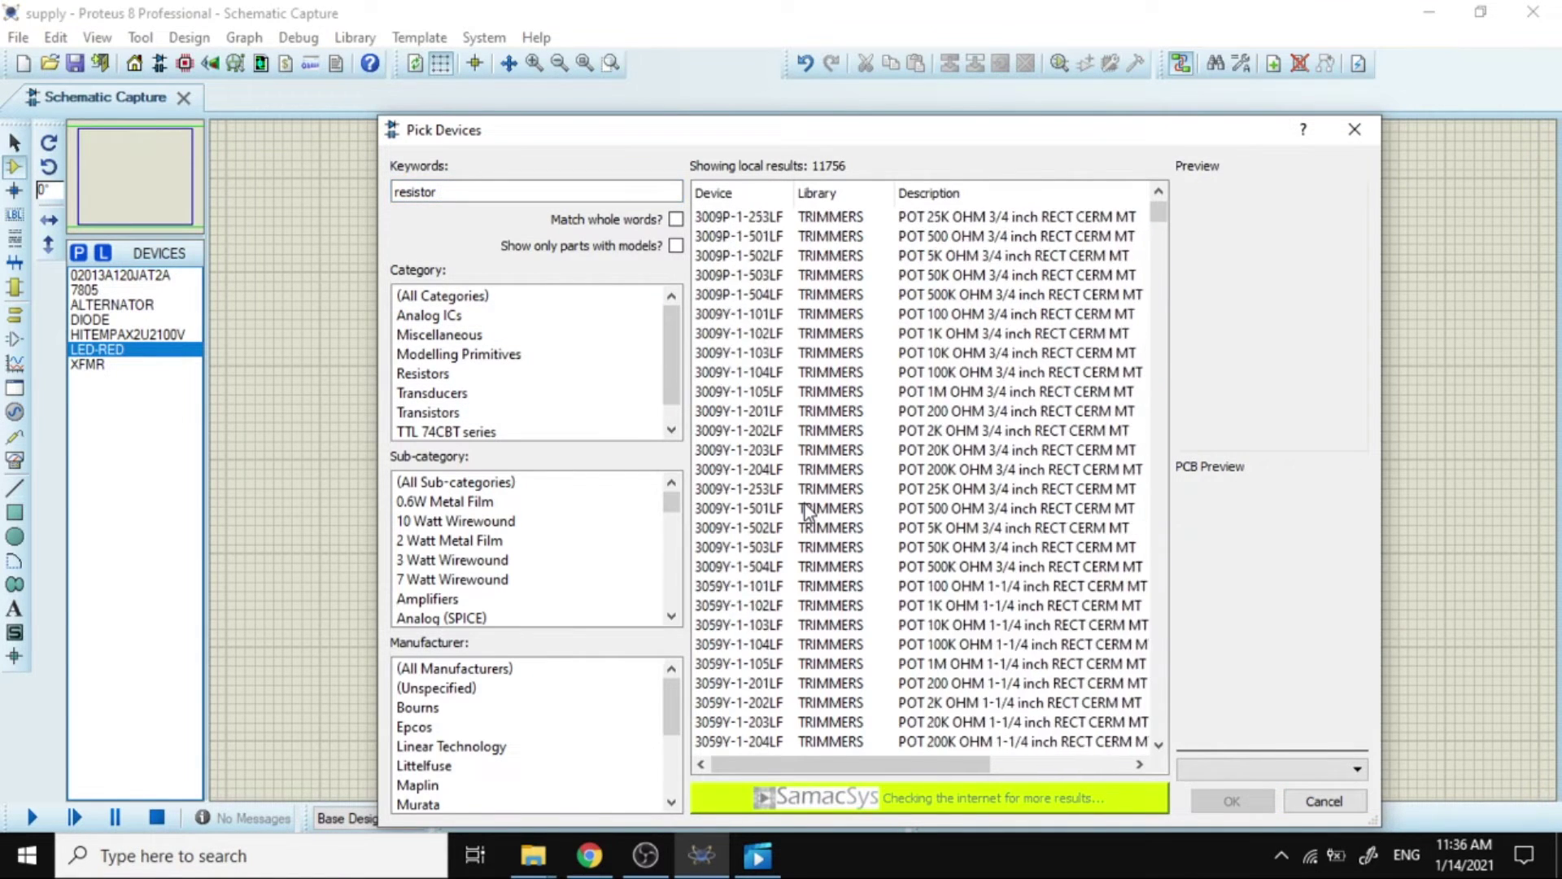
scroll(806, 510, "down", 10)
left_click(783, 433)
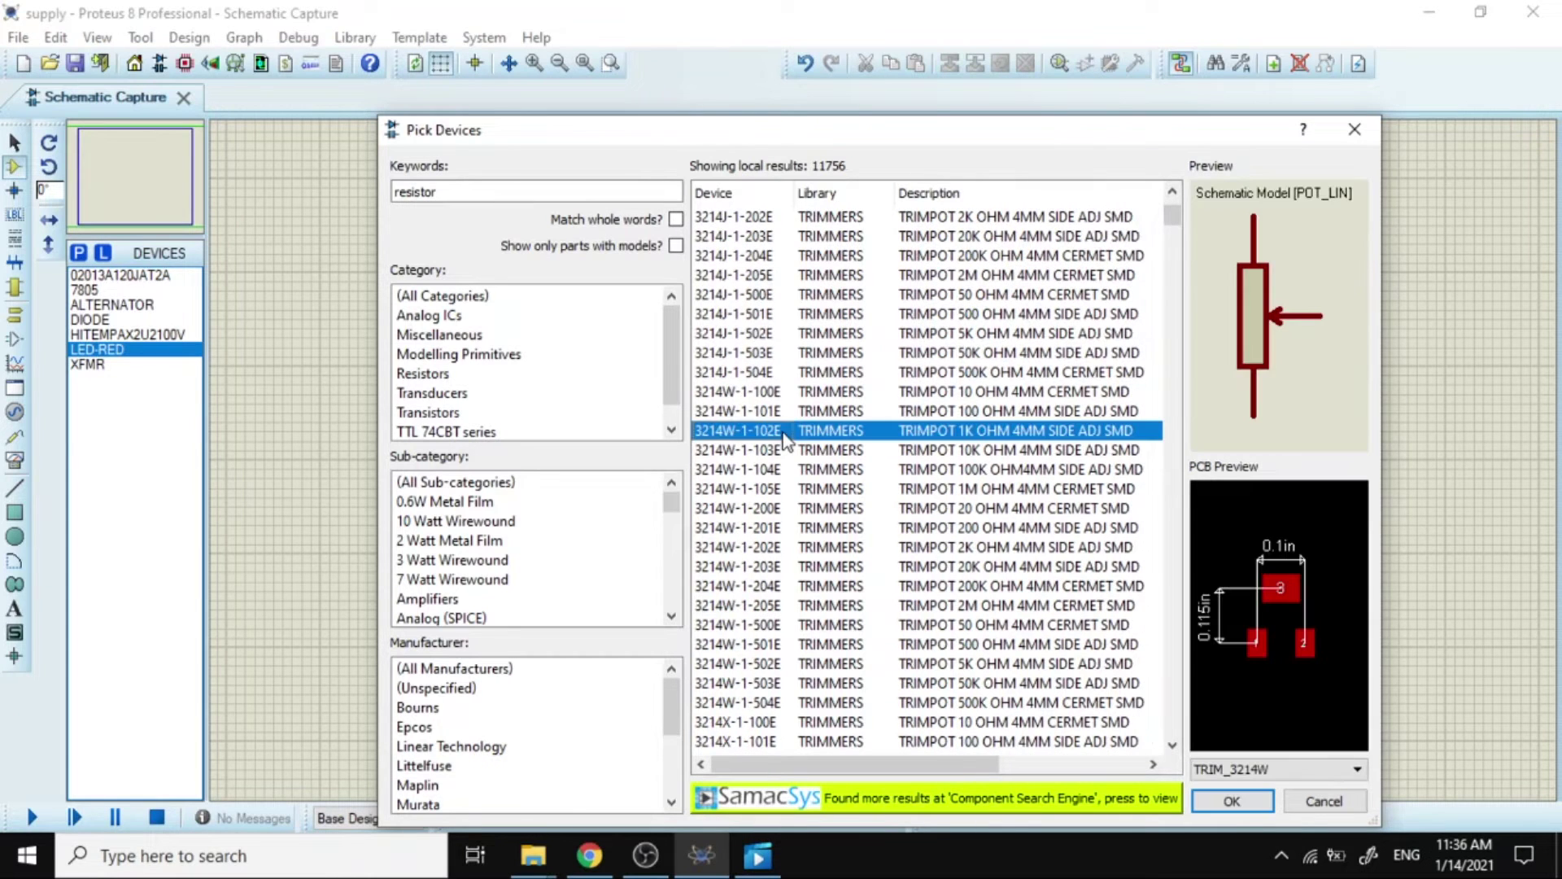
scroll(853, 262, "up", 20)
left_click(853, 255)
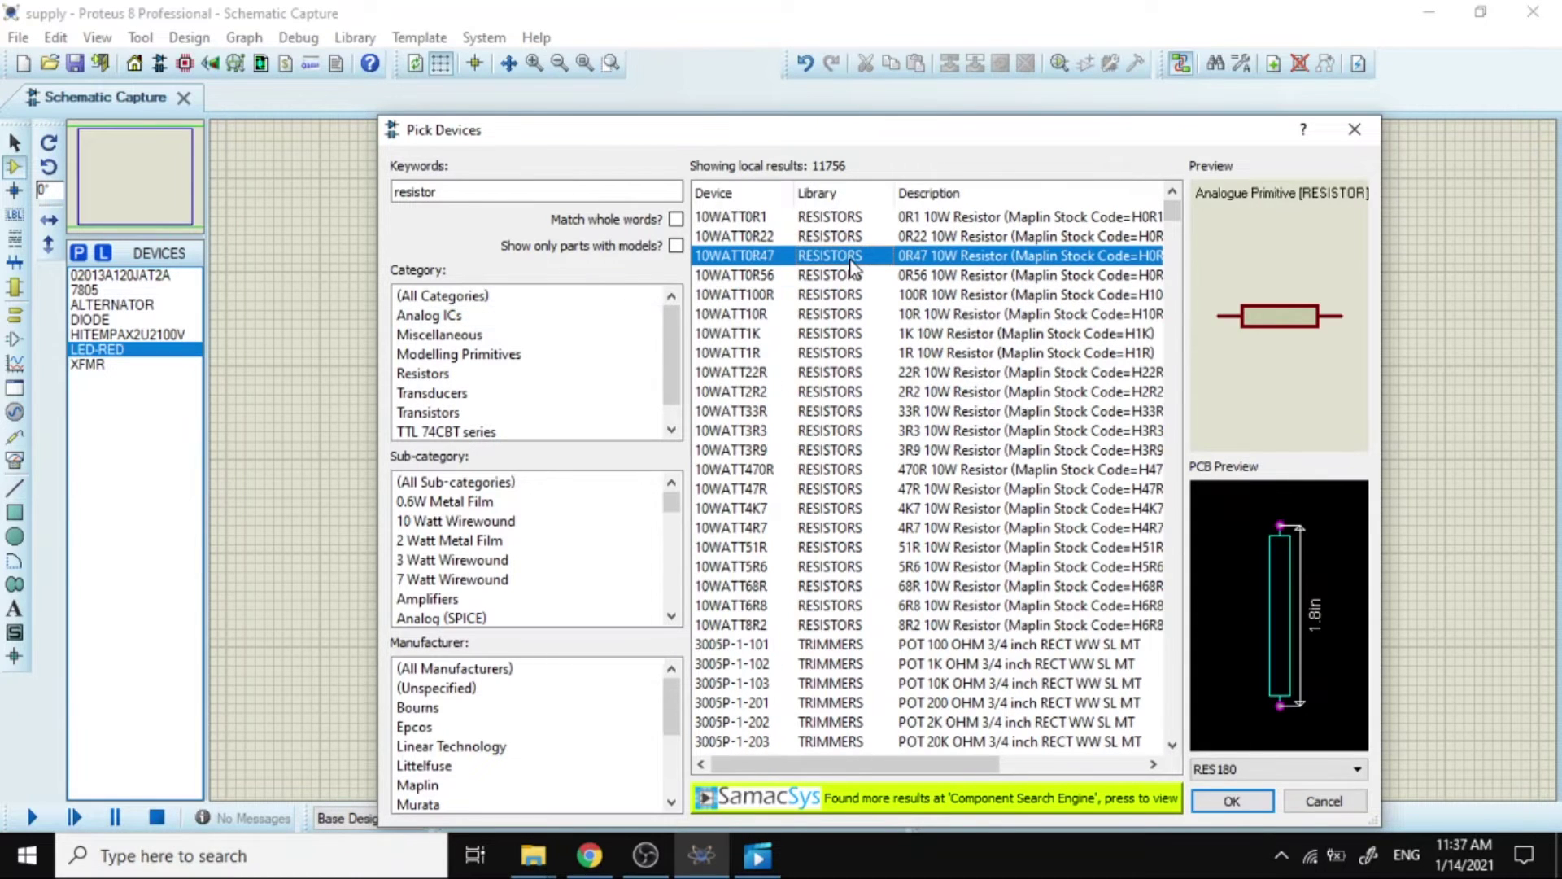
double_click(851, 258)
left_click(525, 192)
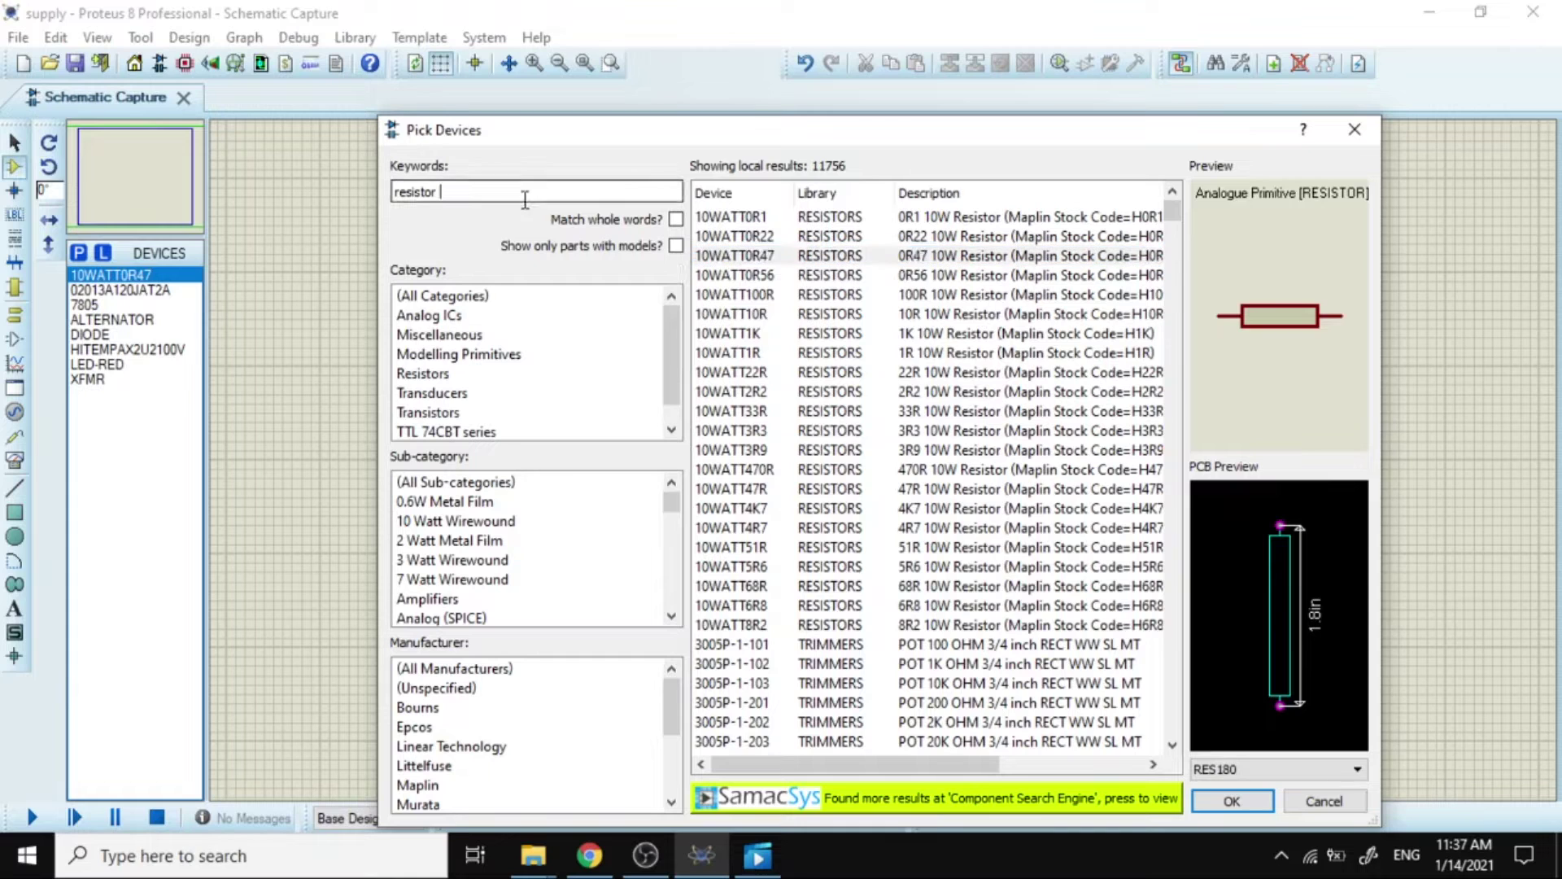
left_click(1355, 132)
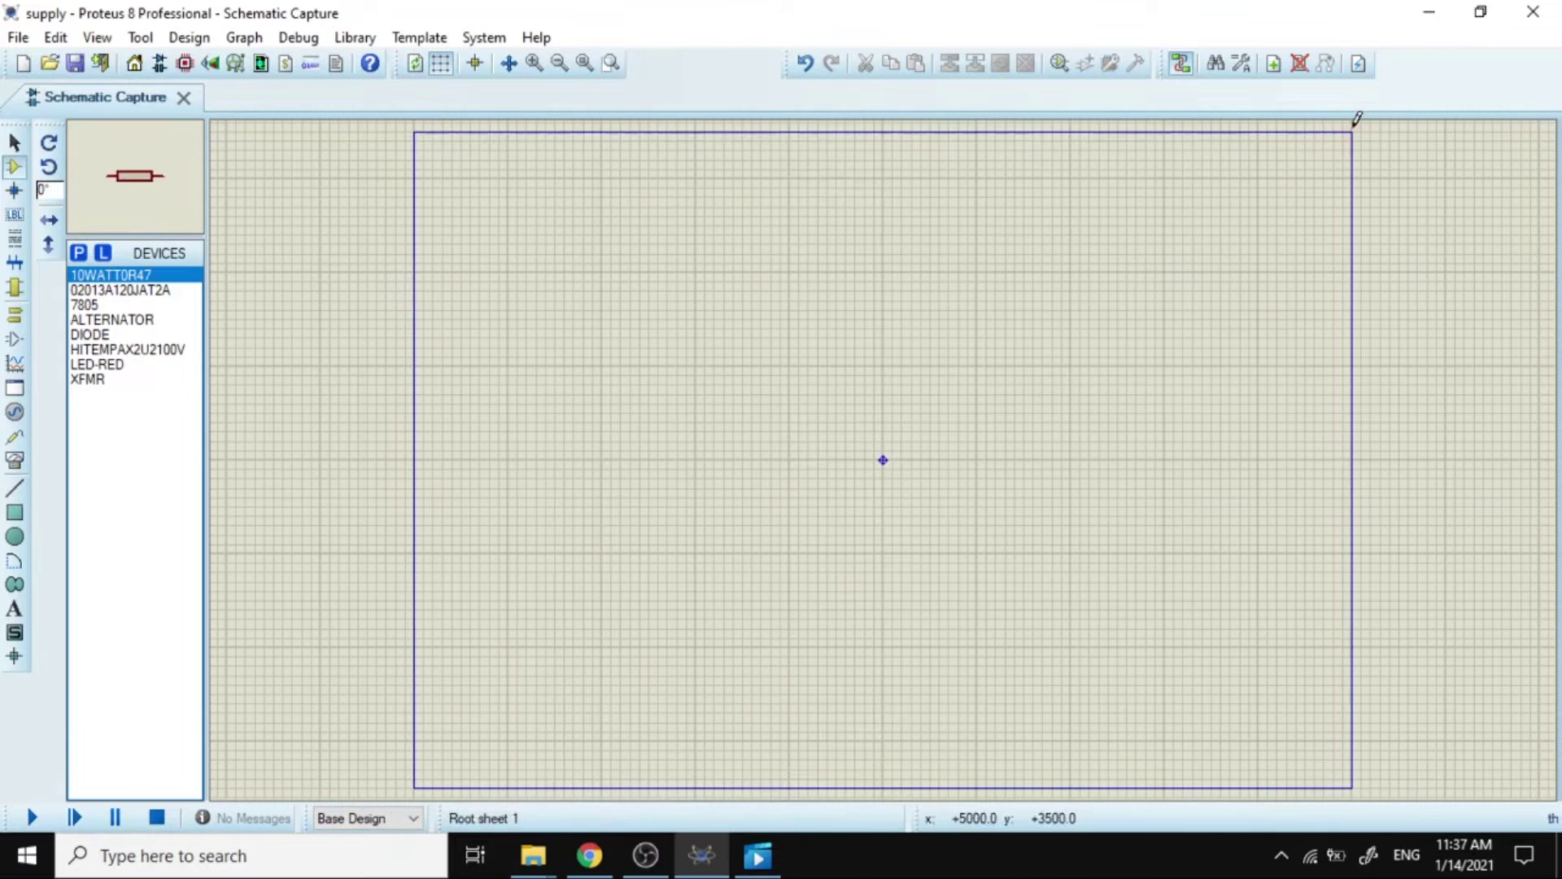
left_click(99, 320)
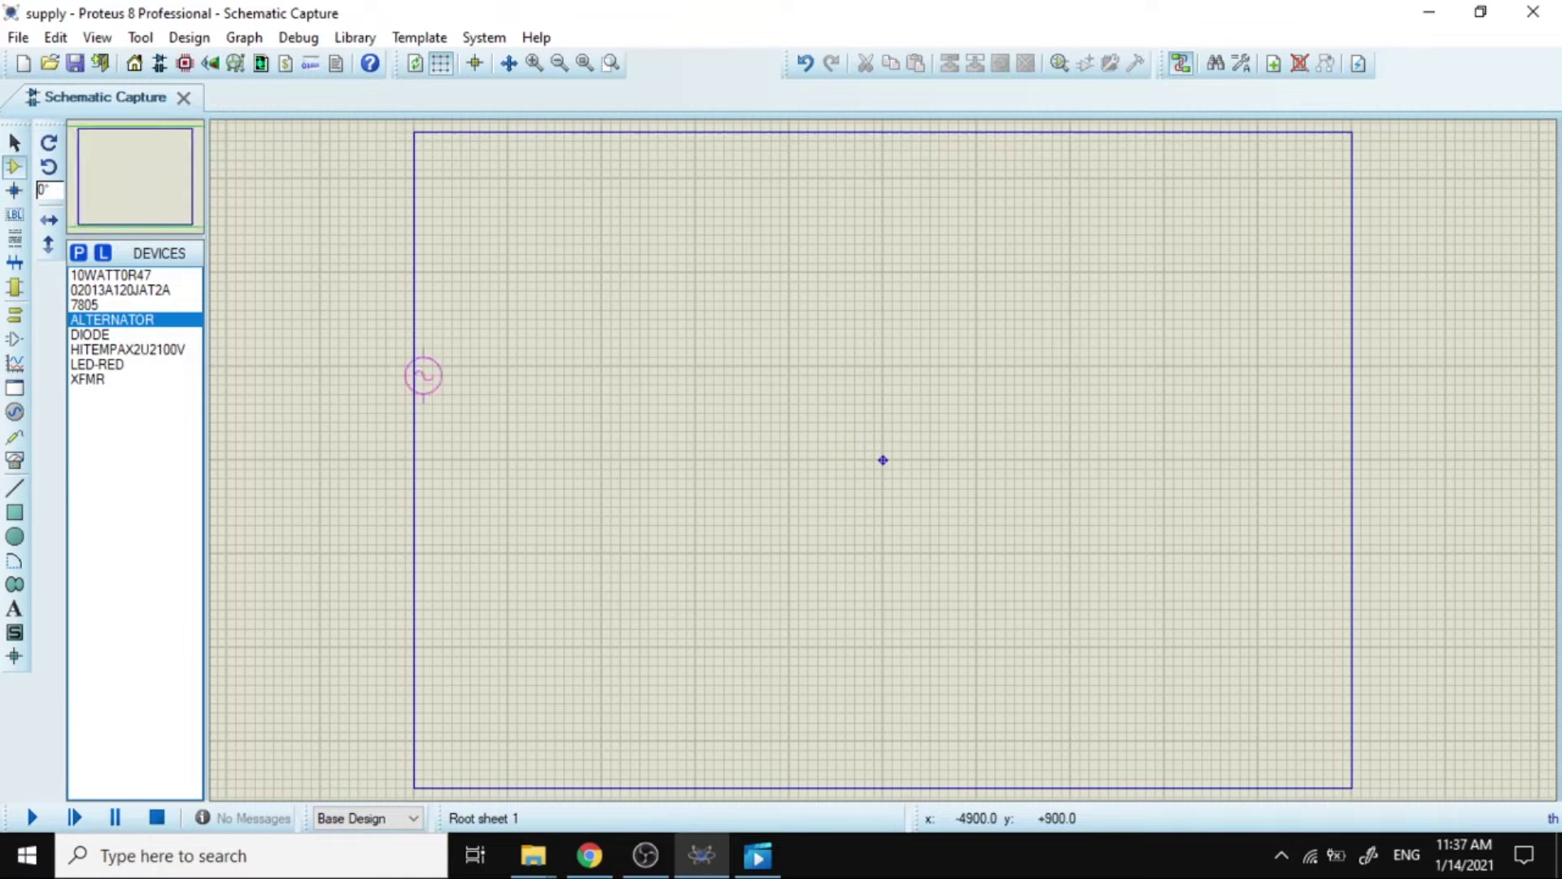
Place the ALTERNATOR on the left and the upright XFMR transformer X1 to its right.
left_click(452, 442)
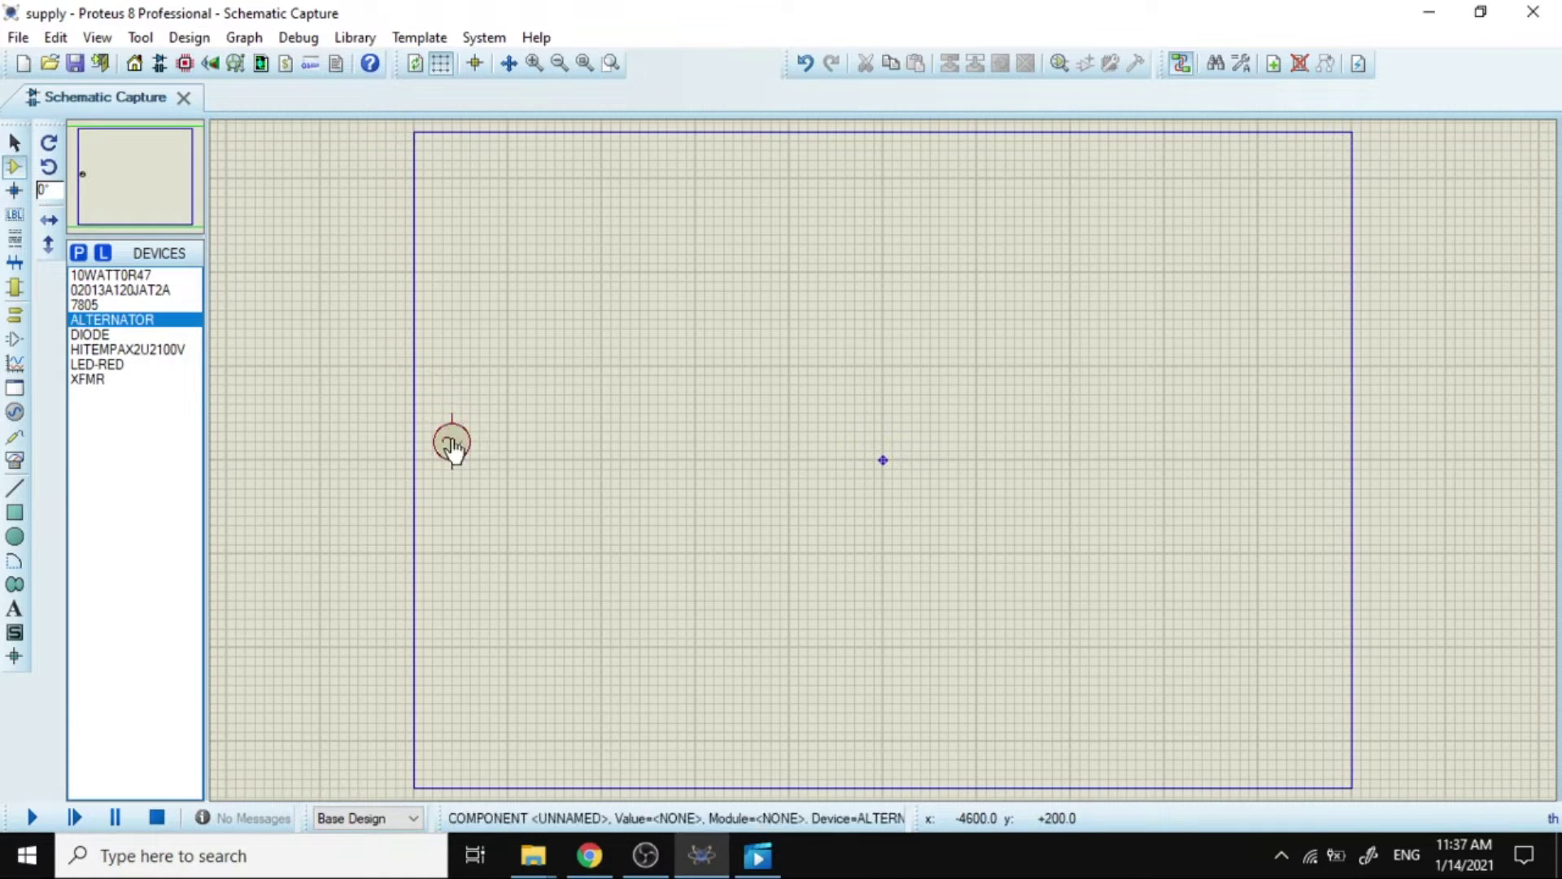
left_click(116, 332)
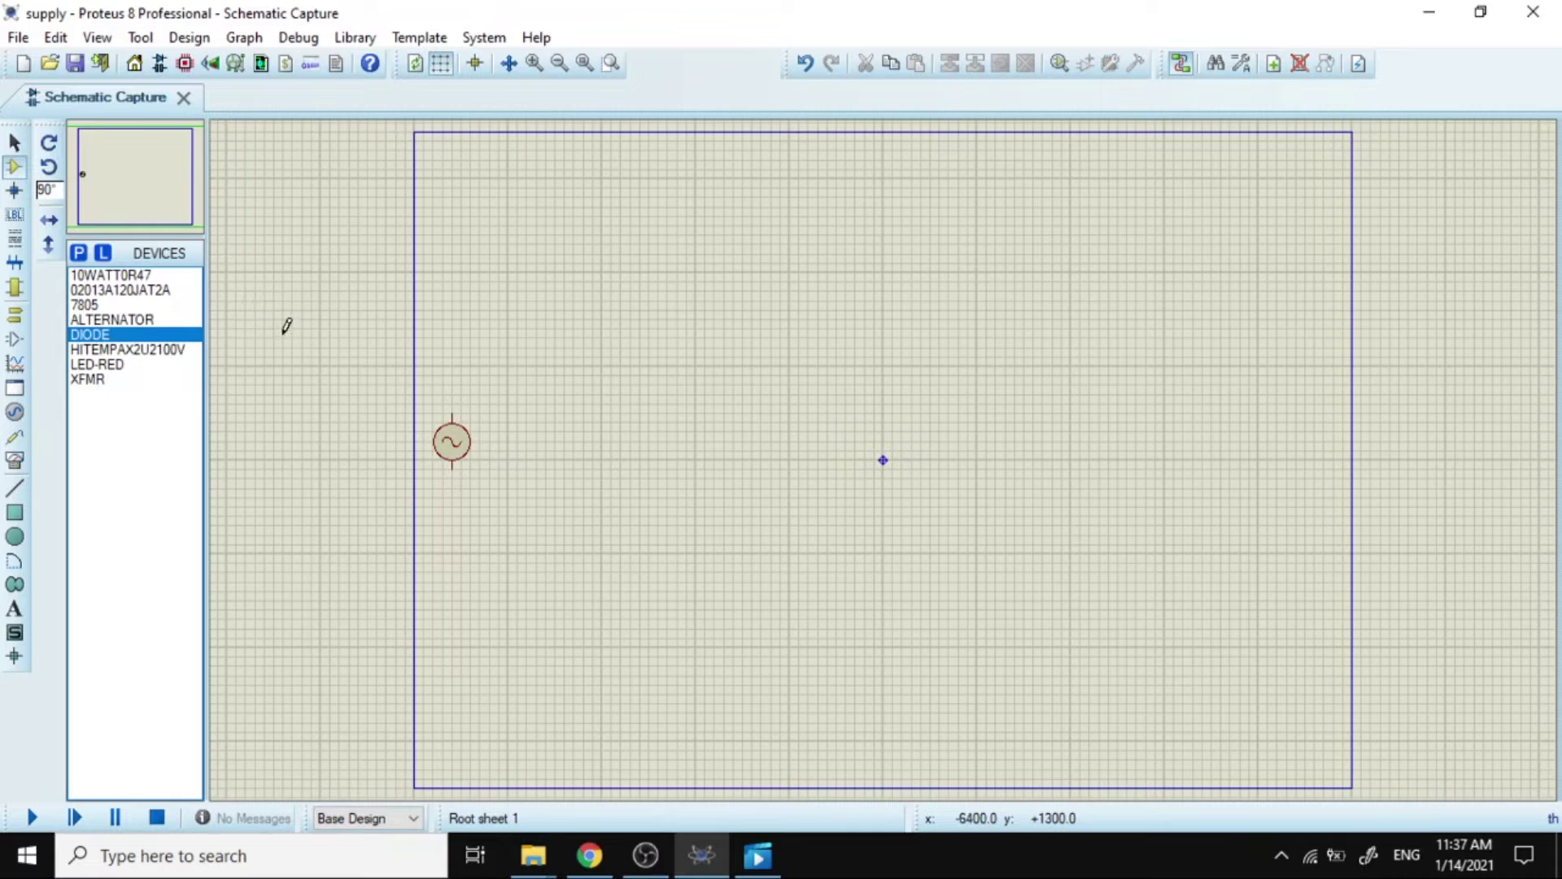
left_click(94, 378)
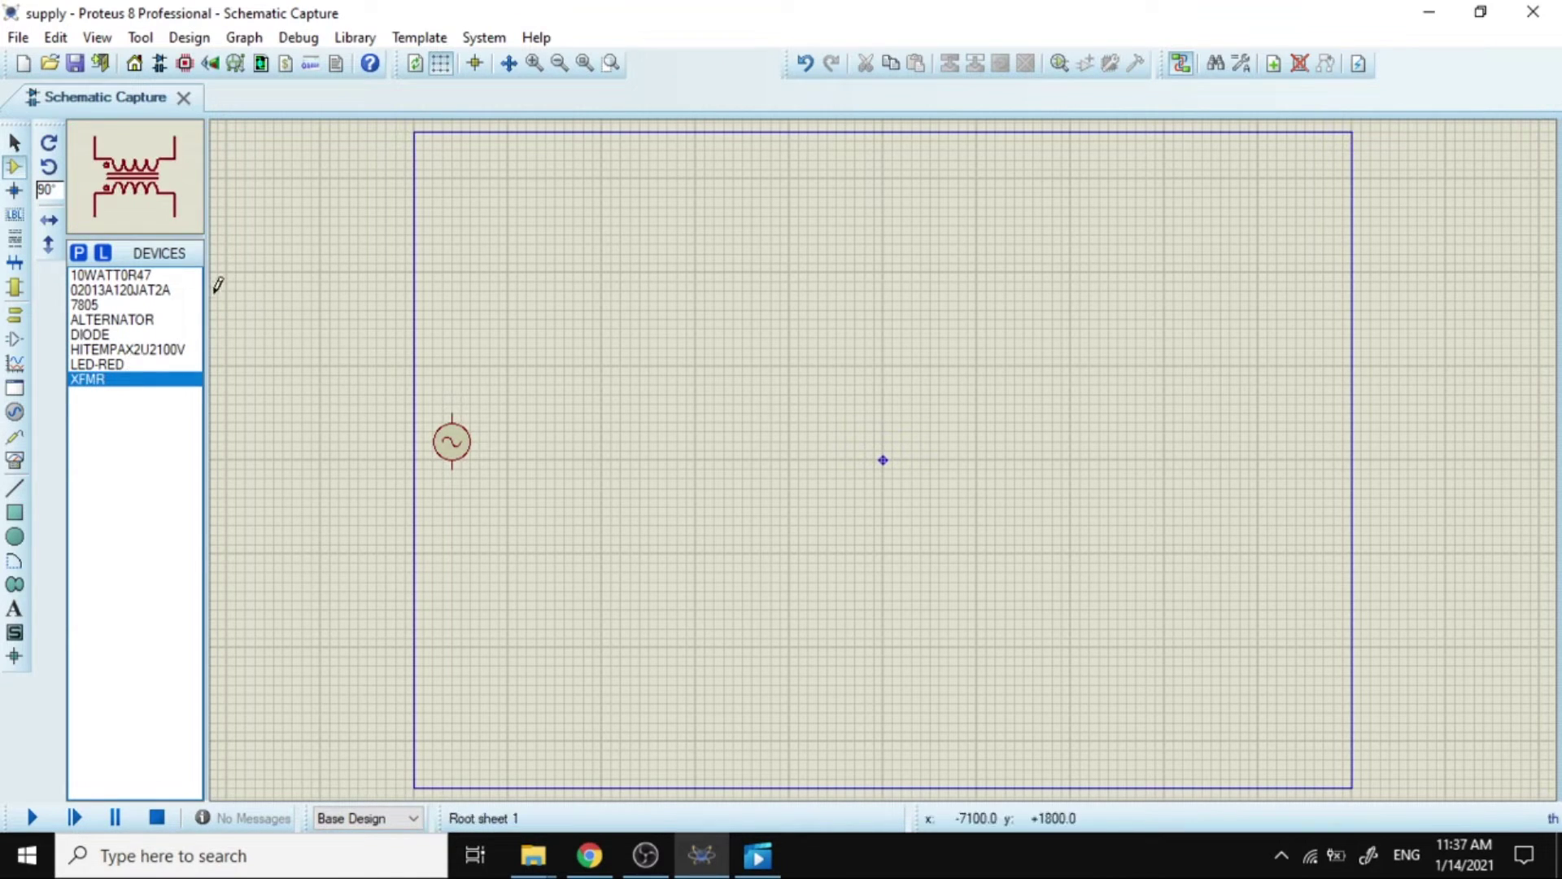
left_click(48, 144)
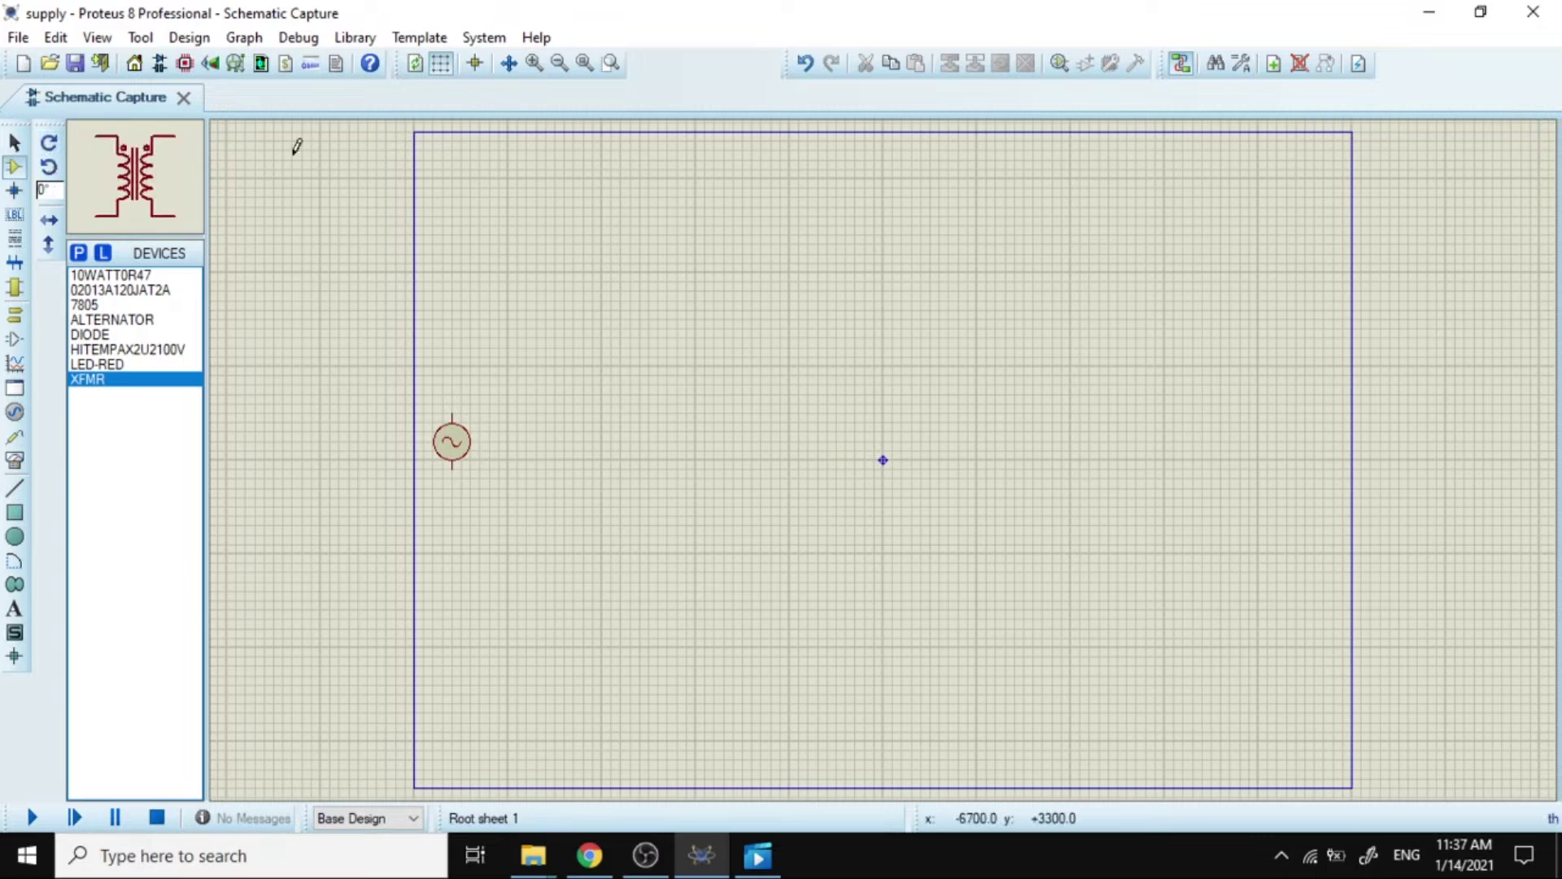
left_click(543, 417)
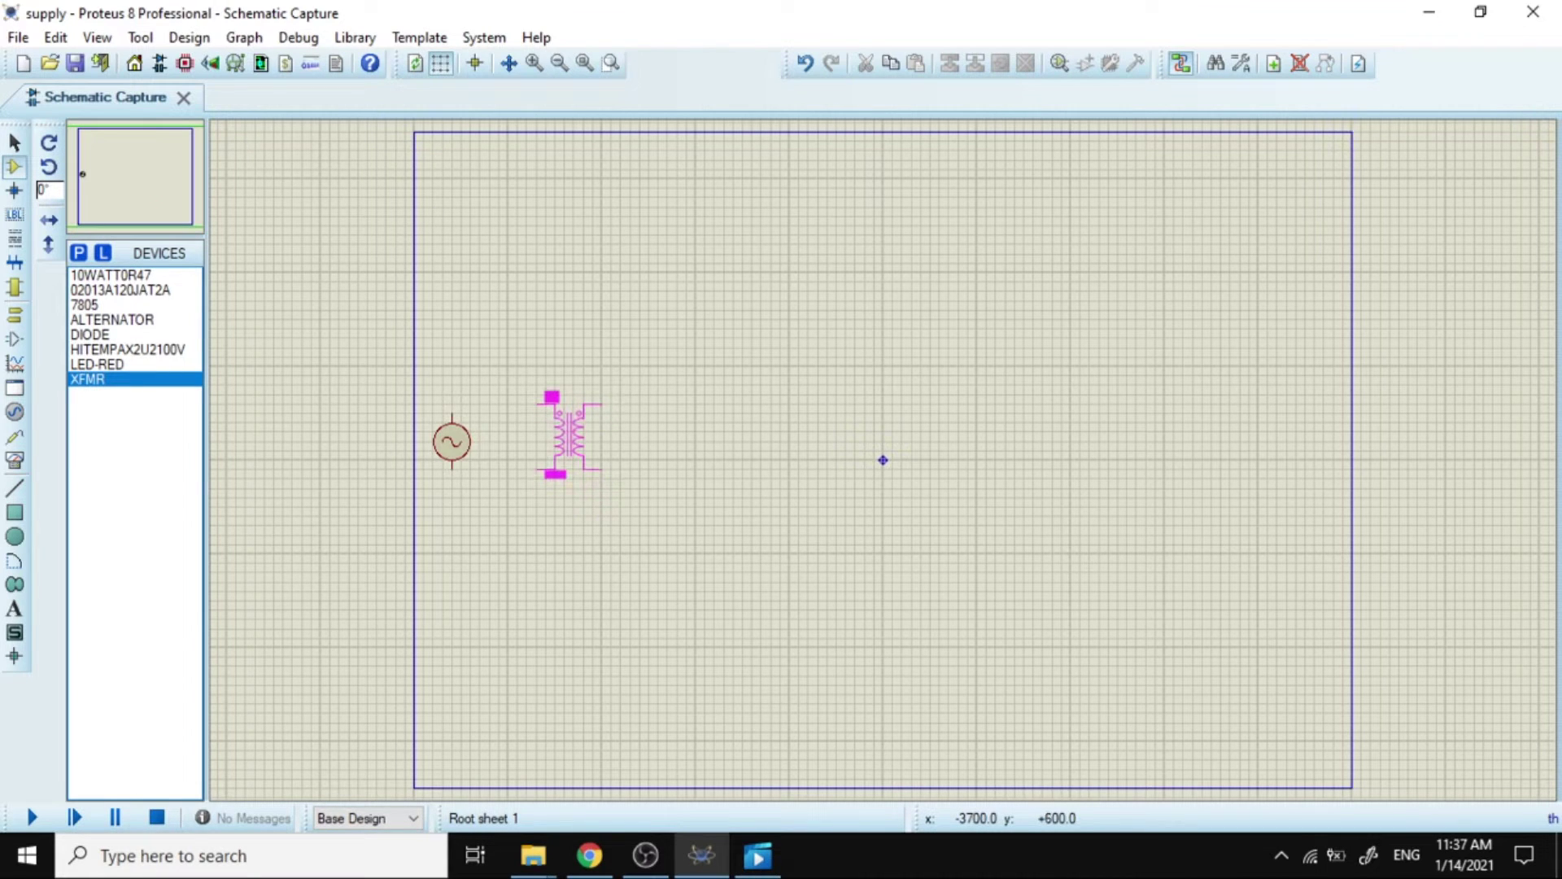
left_click(541, 397)
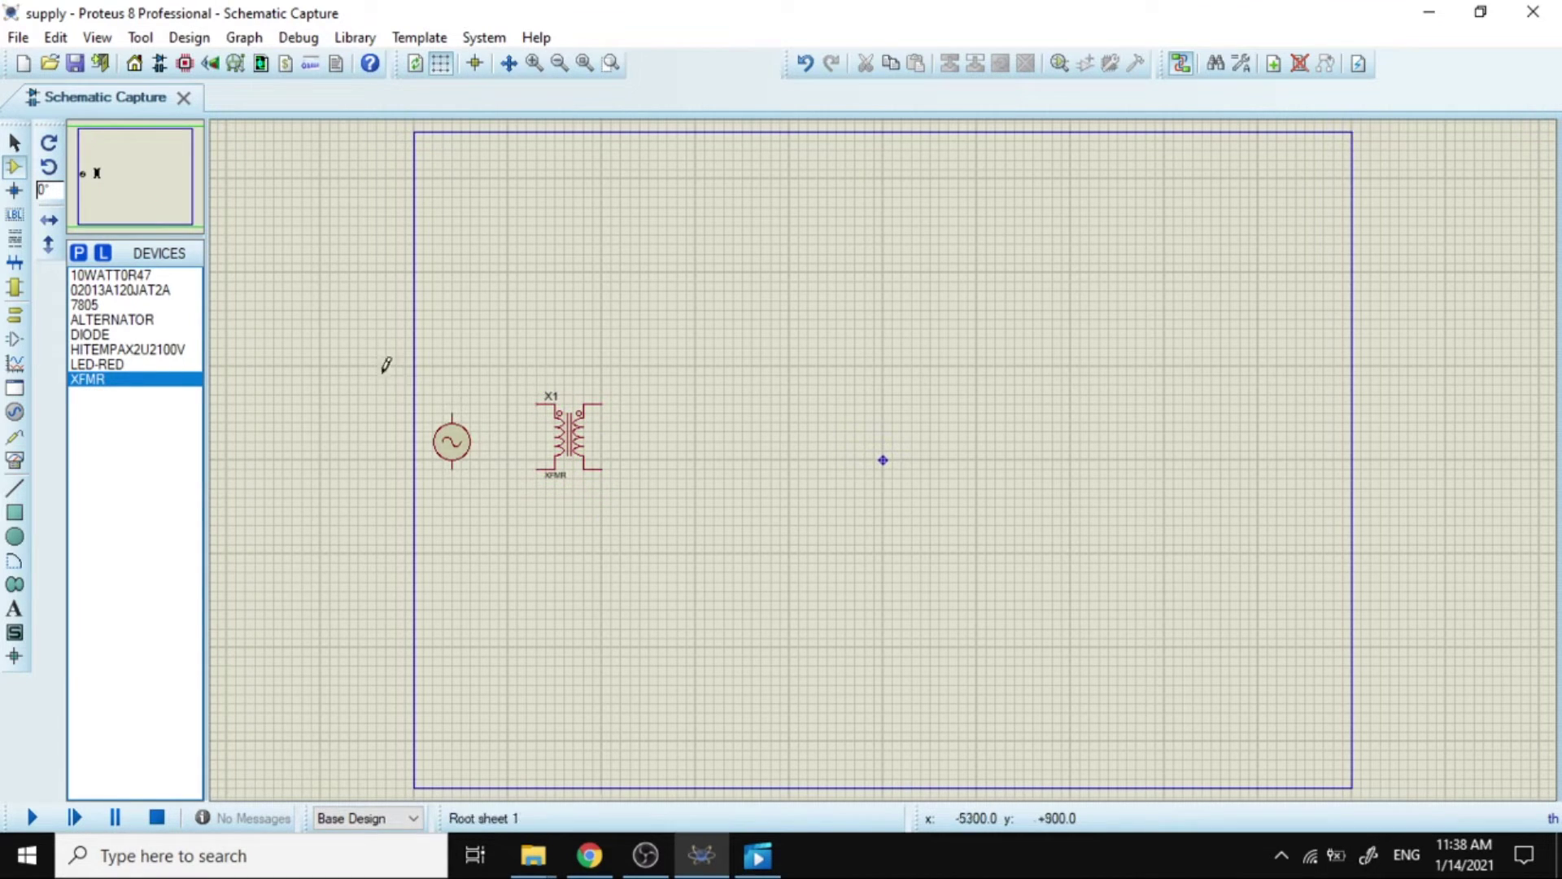
Place four vertical diodes D1–D4 in two rows right of transformer X1.
left_click(114, 334)
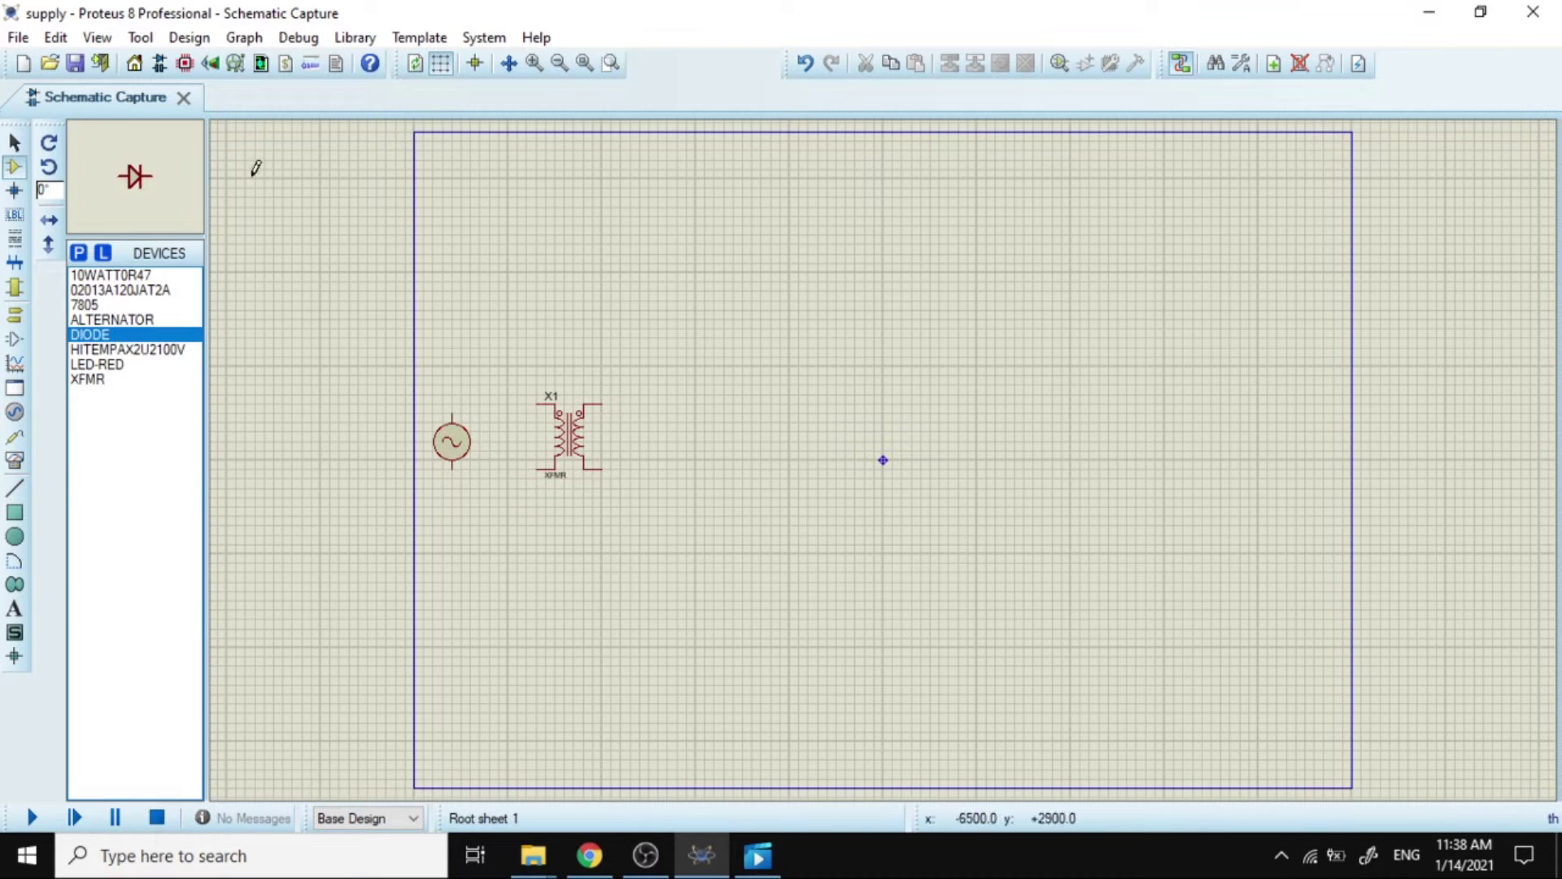
left_click(49, 167)
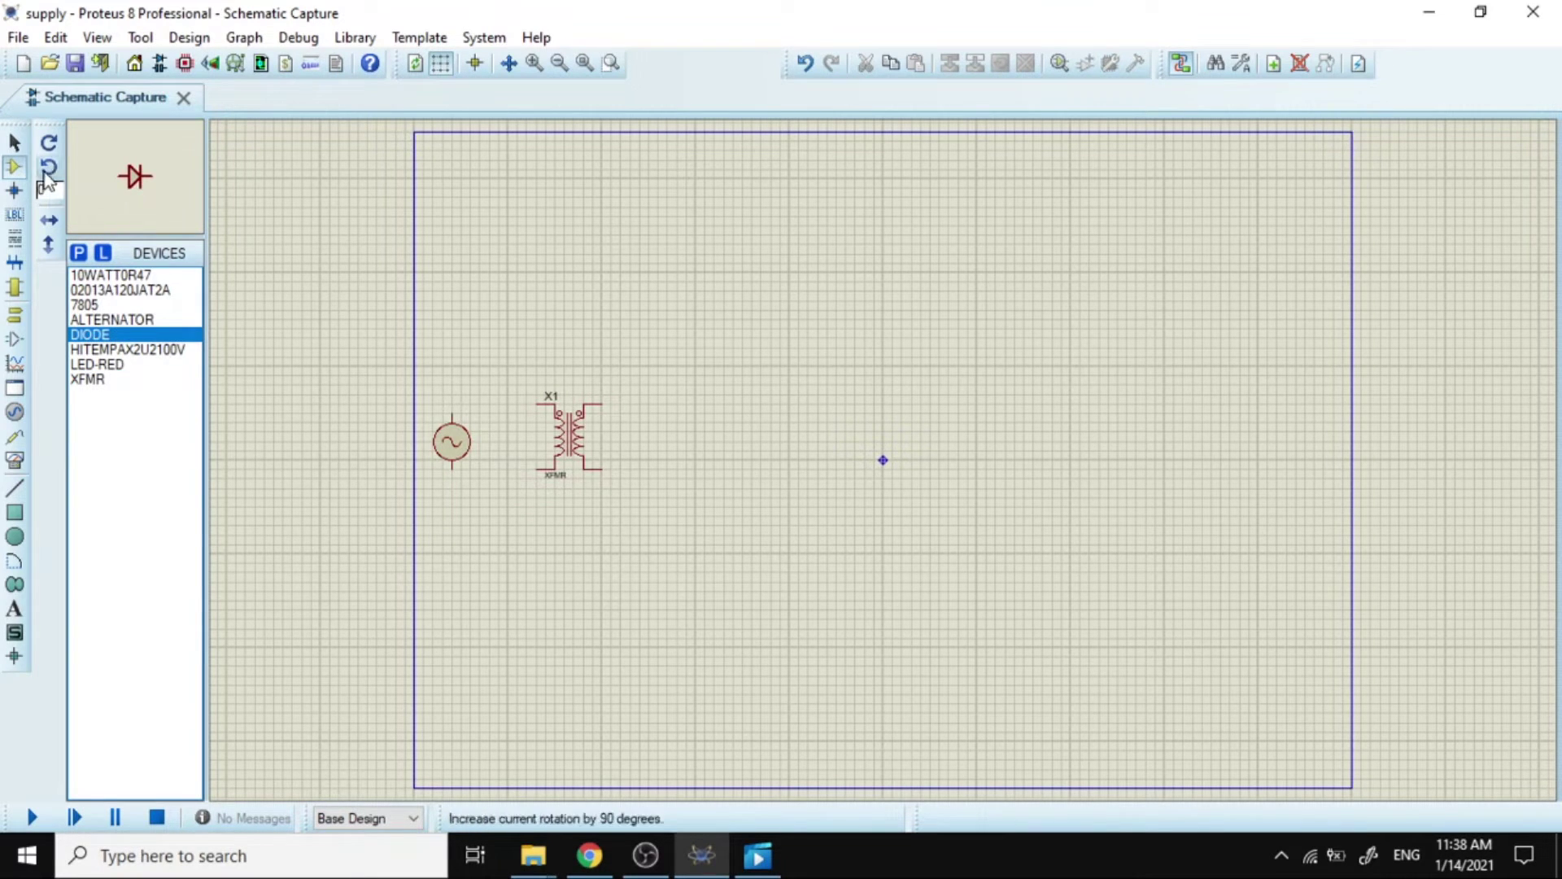
left_click(695, 401)
left_click(651, 411)
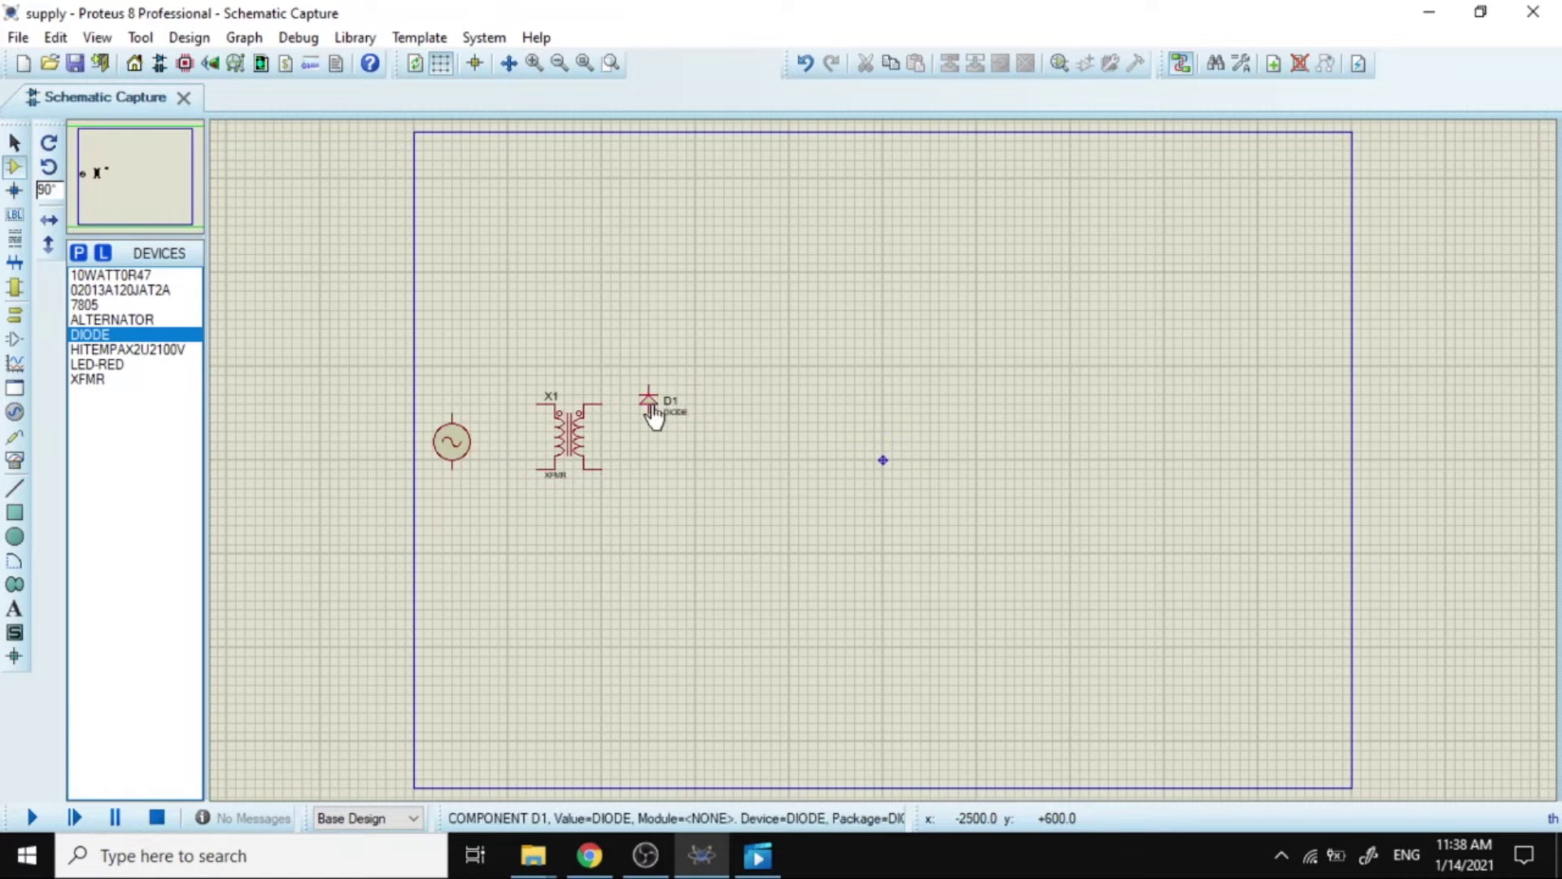
left_click(721, 389)
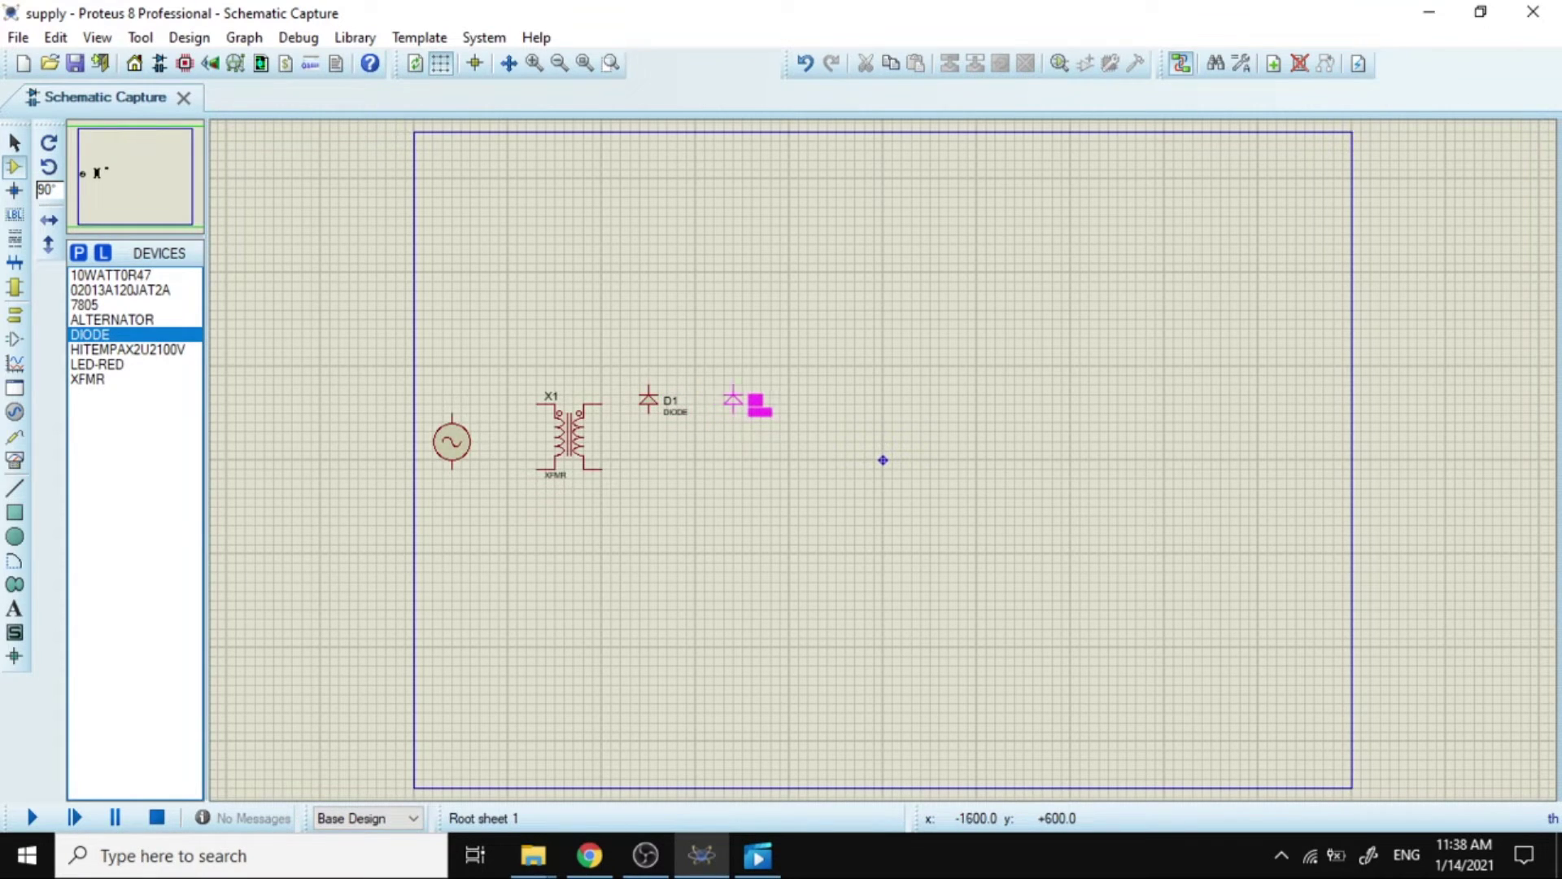
left_click(735, 407)
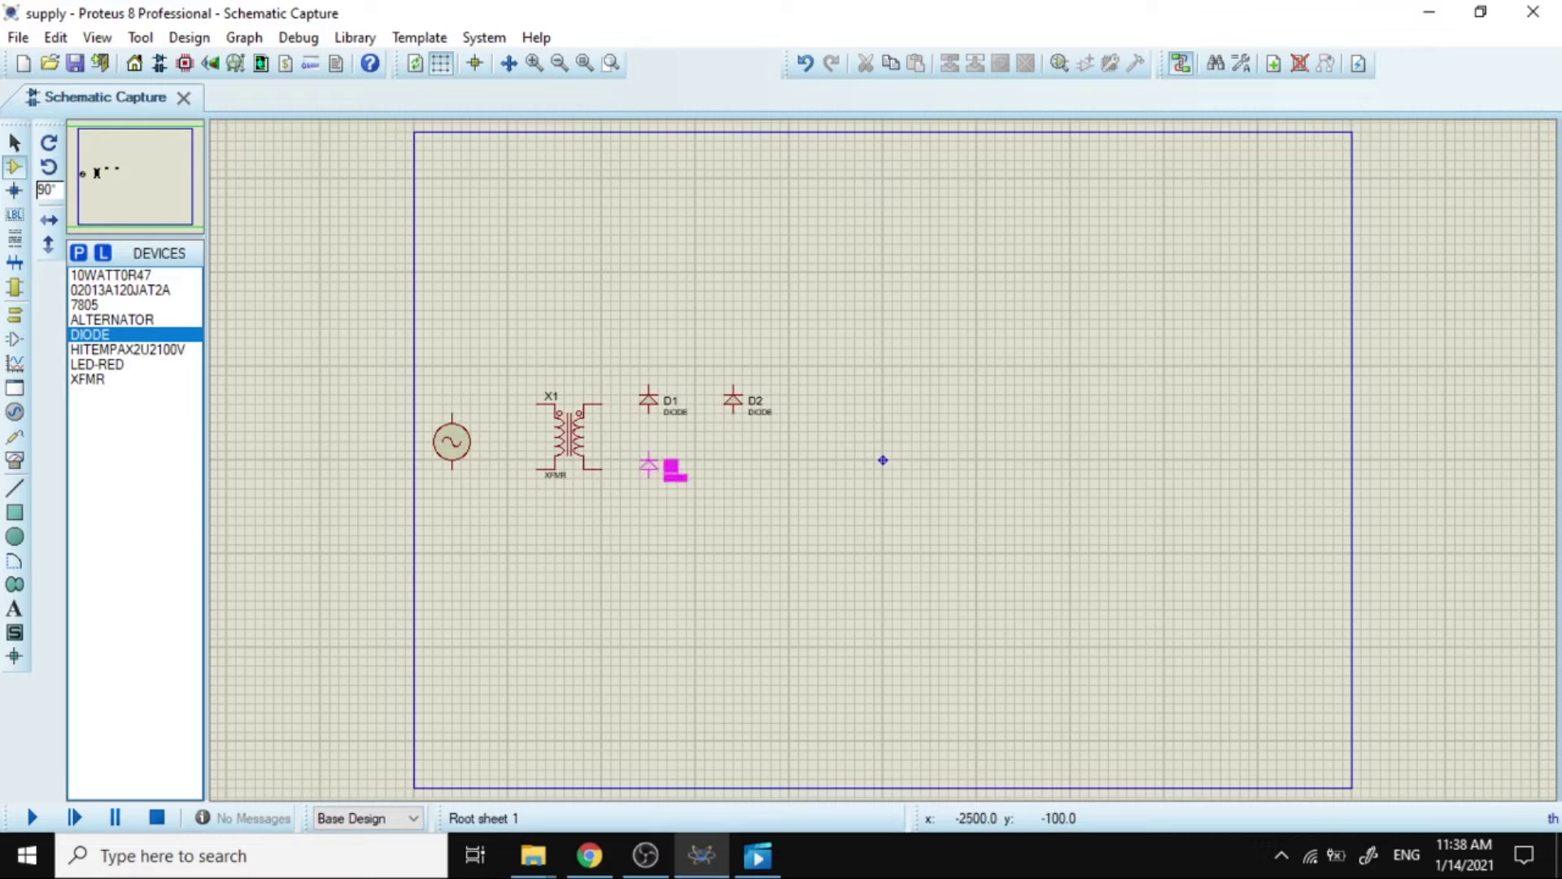
left_click(655, 476)
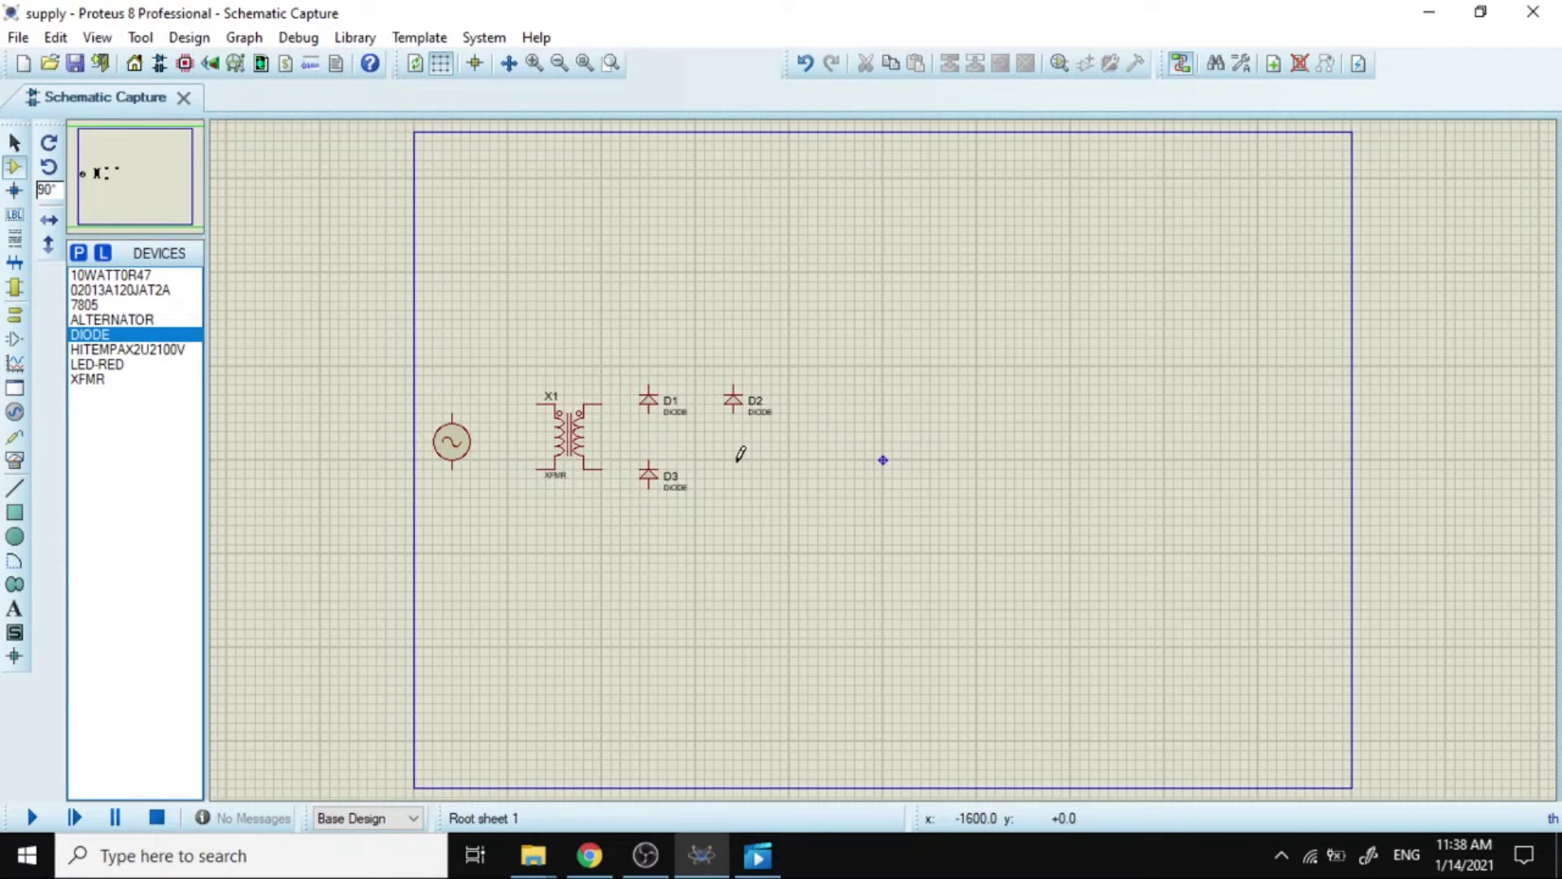
left_click(735, 464)
Move diodes D3 and D4 lower to form the bridge's bottom row.
left_click_drag(629, 443, 781, 502)
key("ctrl+c")
key("ctrl+v")
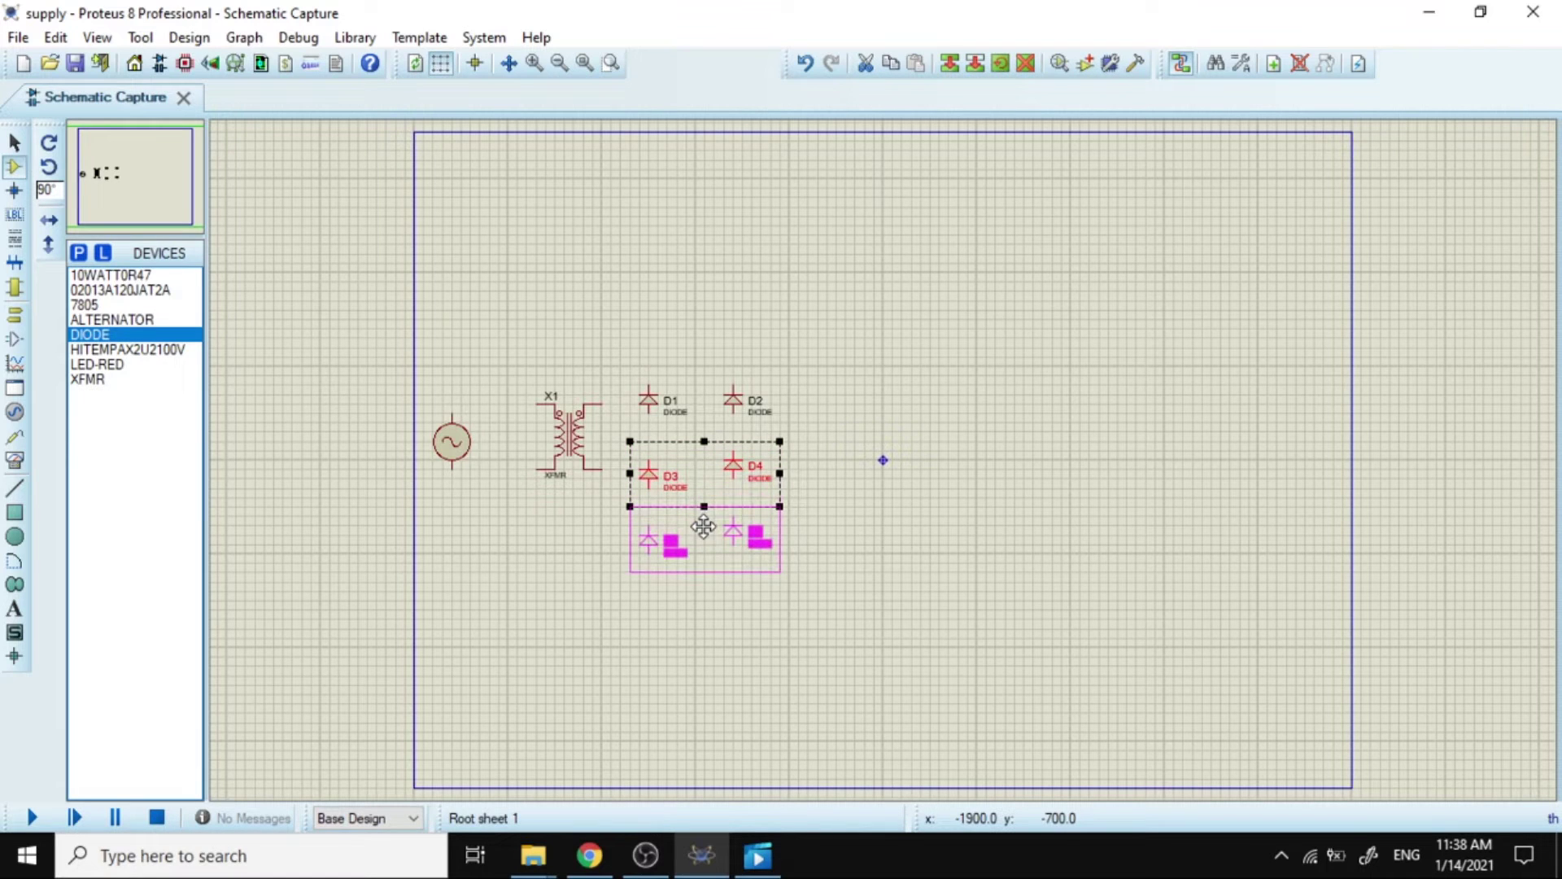
left_click(704, 528)
left_click(886, 493)
mouse_move(714, 498)
left_mouse_down()
mouse_move(771, 575)
mouse_move(733, 522)
left_mouse_up()
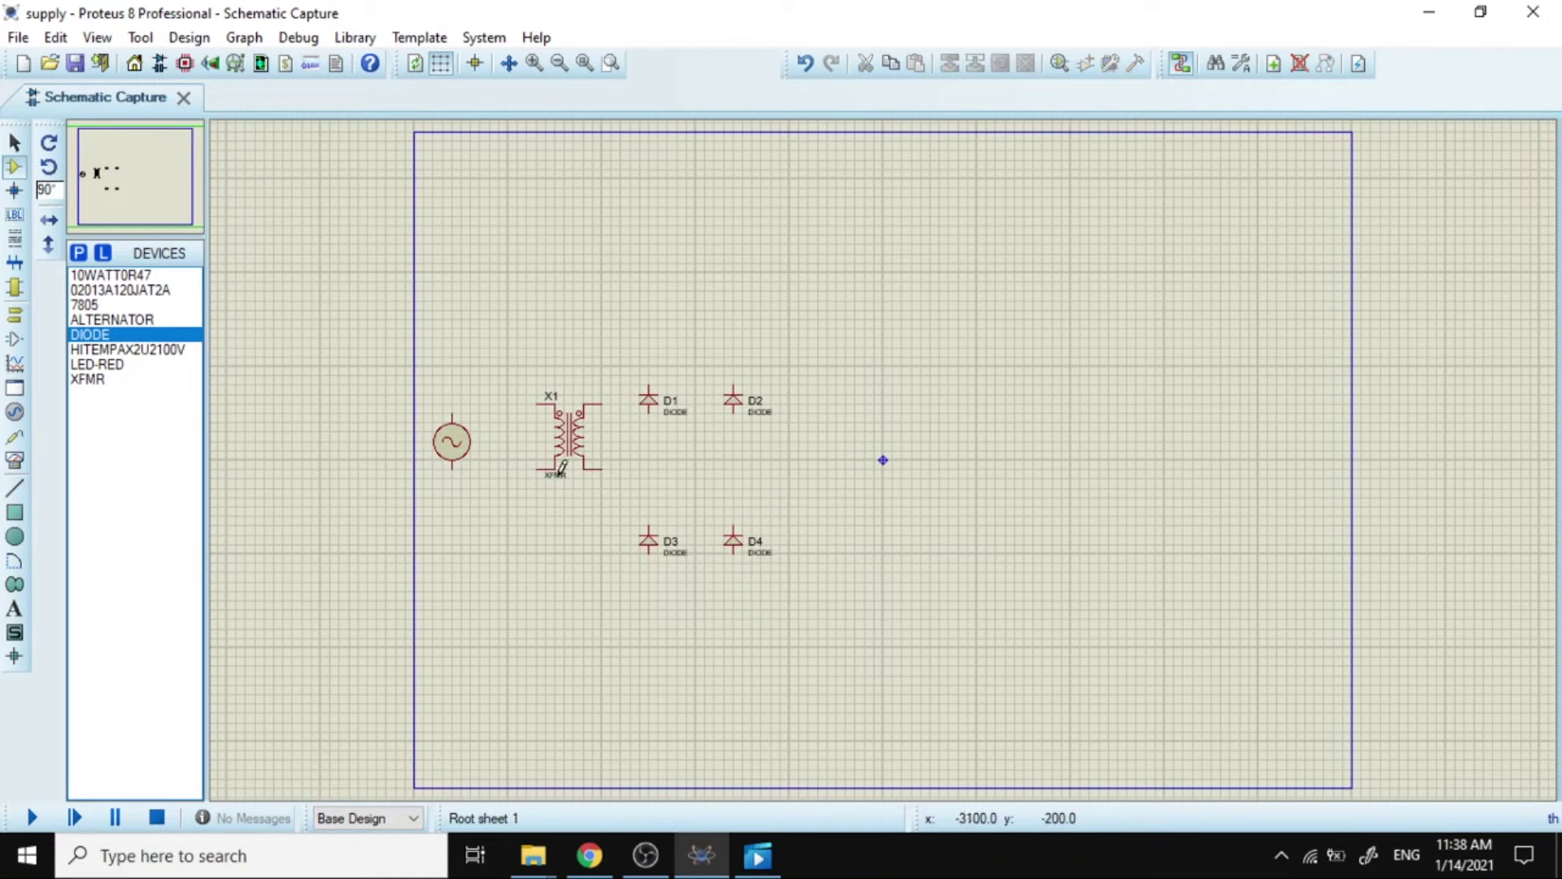
left_click(87, 355)
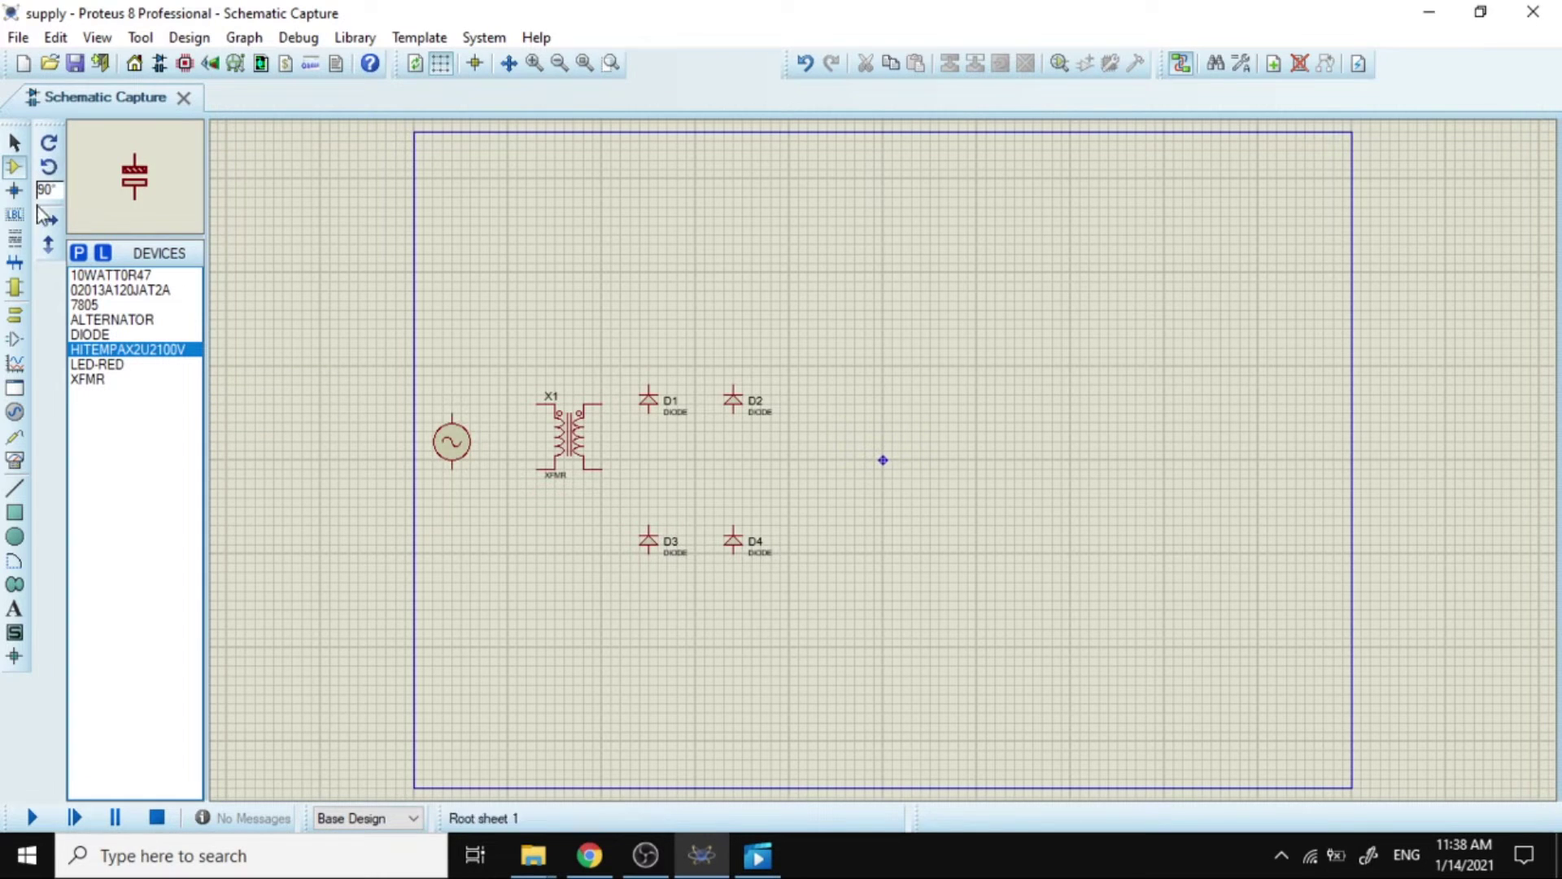
Place flipped electrolytic capacitor C1 and 12pF ceramic capacitor C2 right of the diodes.
left_click(47, 244)
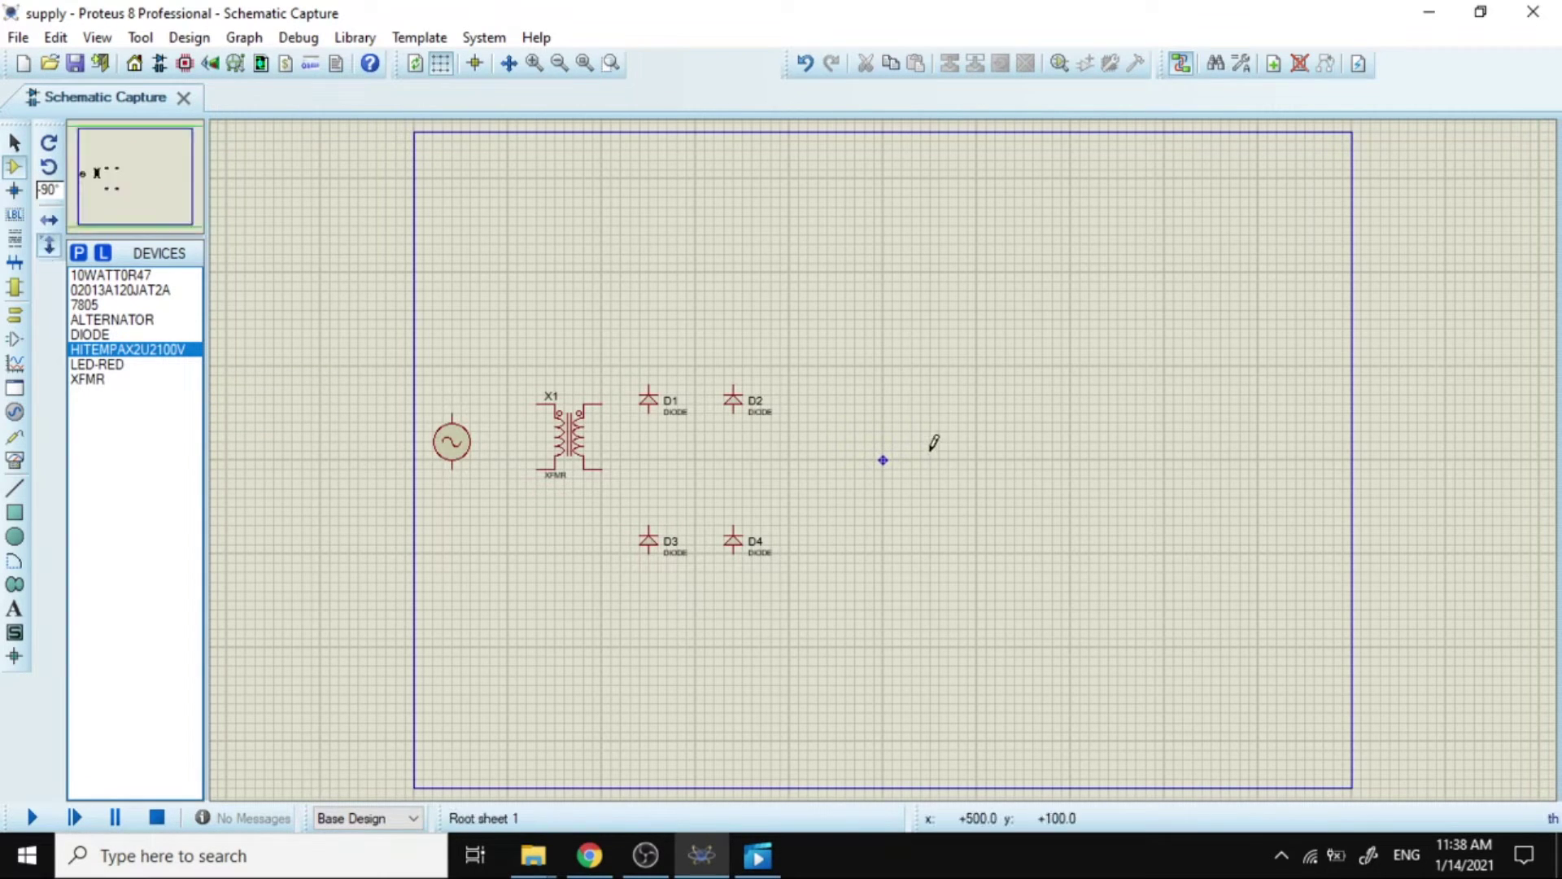
left_click(895, 443)
left_click(883, 460)
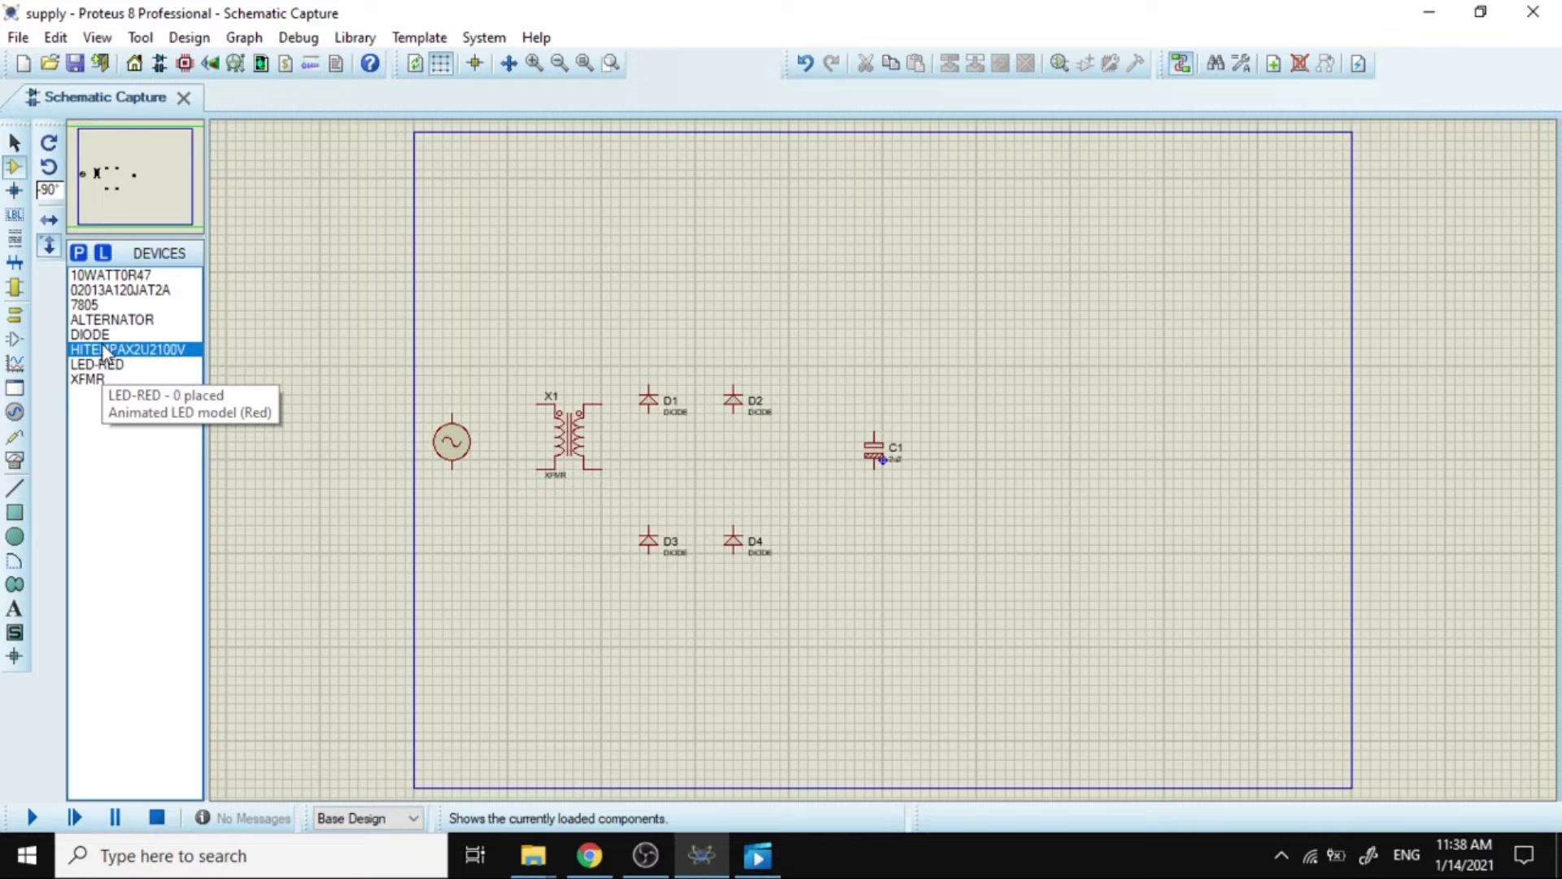
left_click(99, 278)
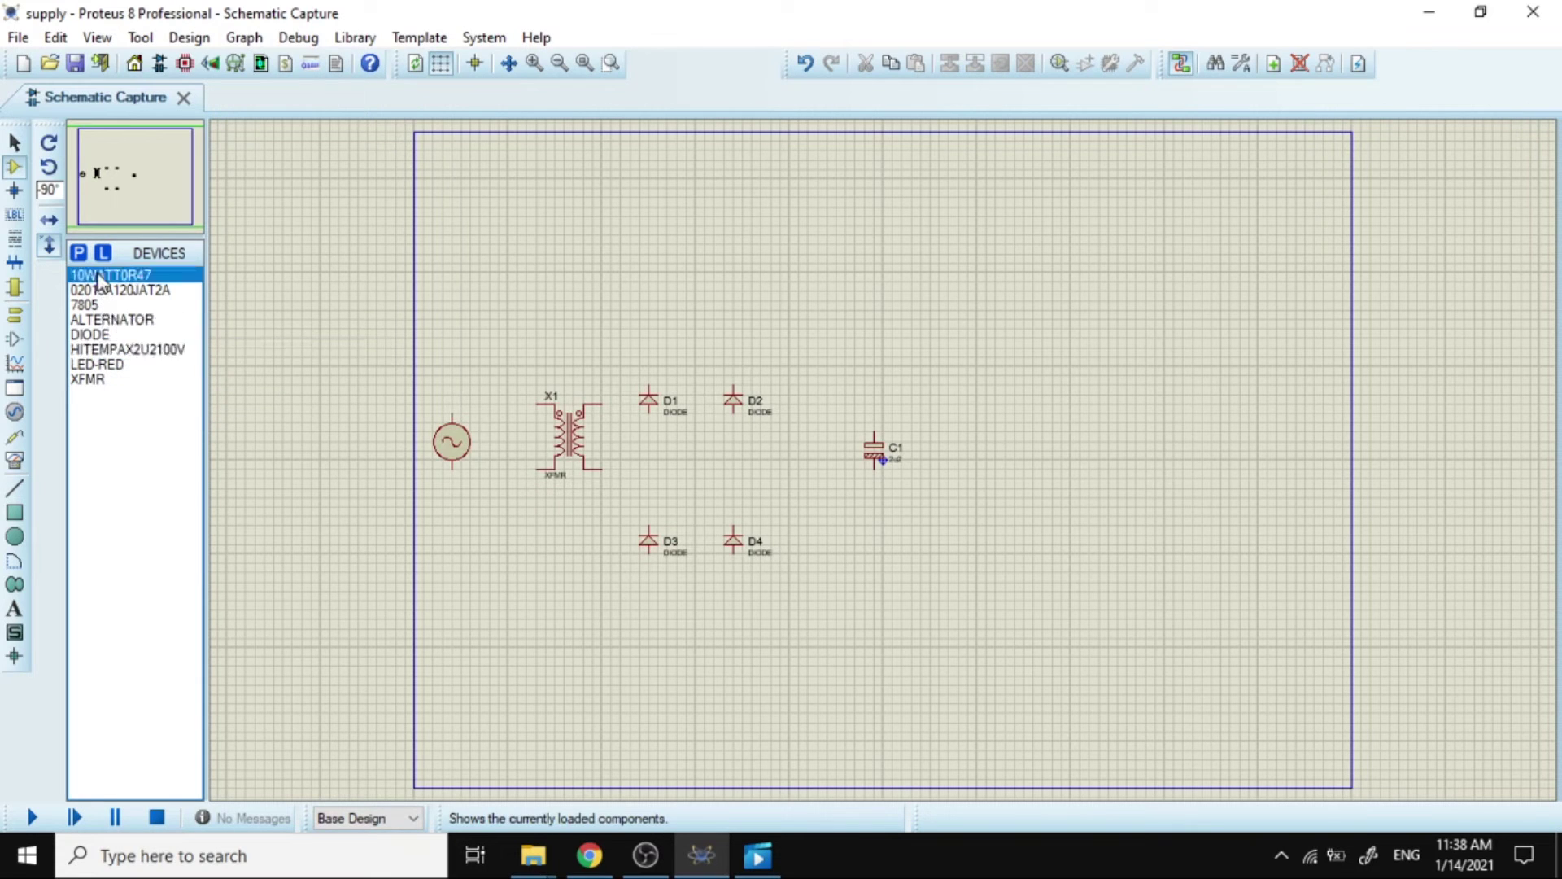
left_click(100, 290)
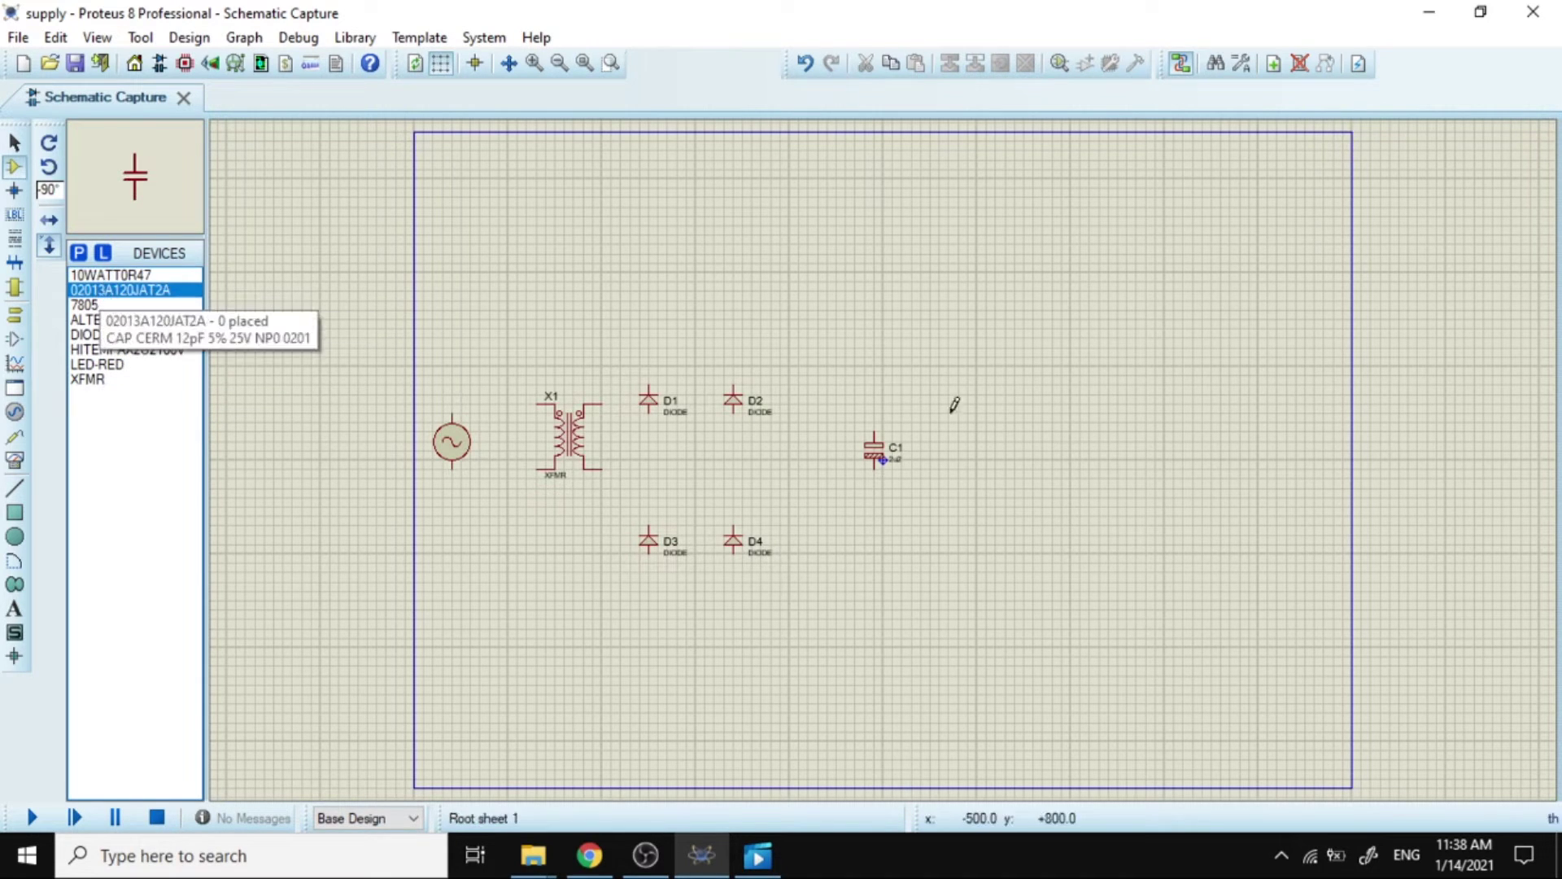
left_click(959, 461)
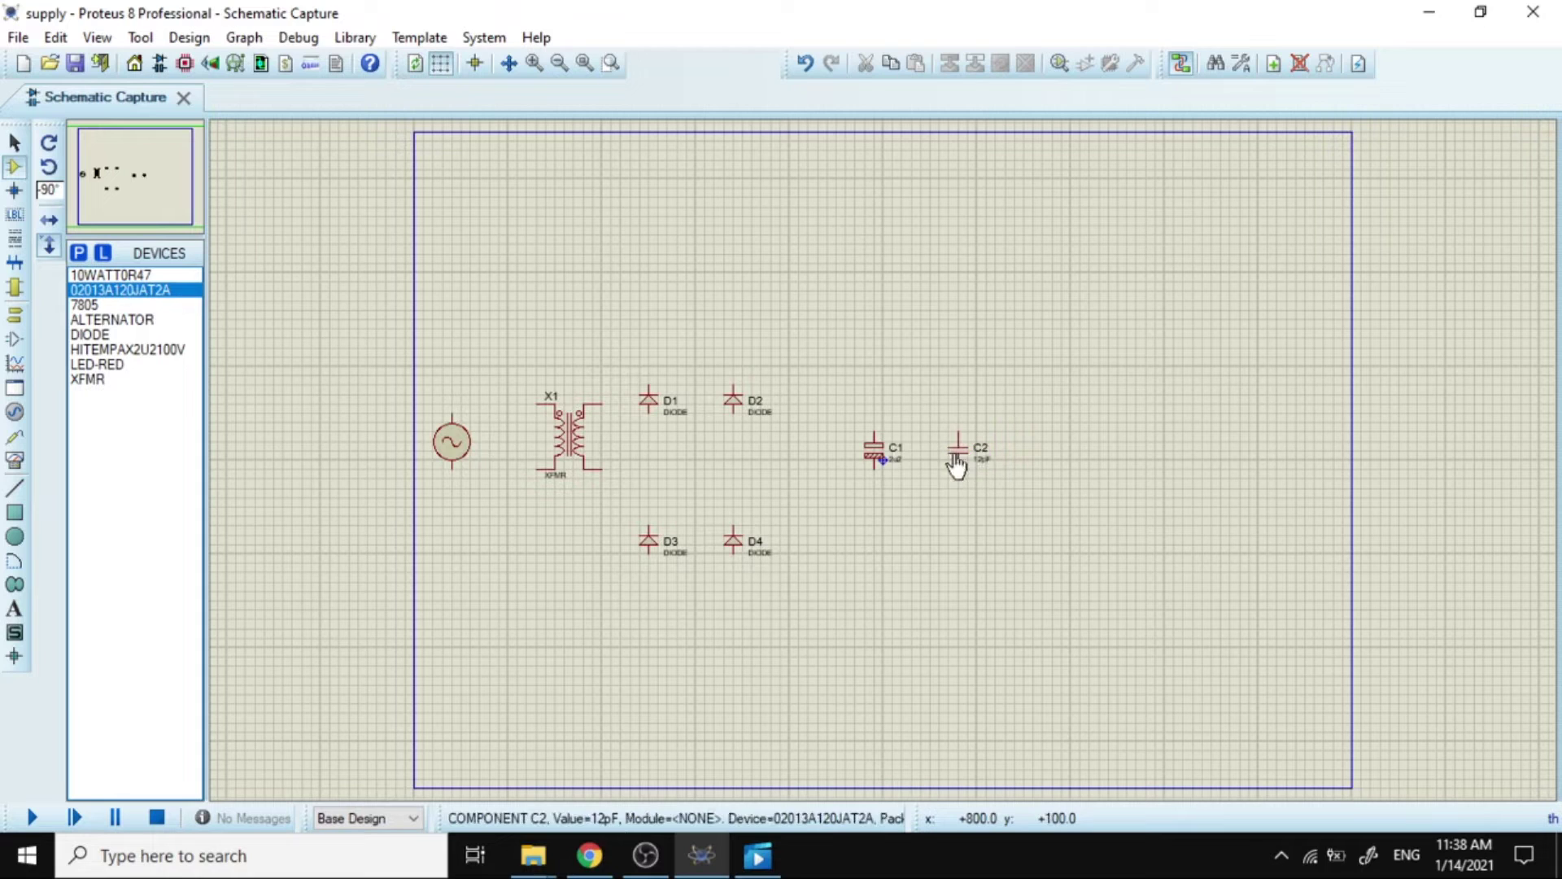
Wire D1 to D2 and D3, D4 to D2, and D3 to D4, closing the bridge loop.
left_click(650, 383)
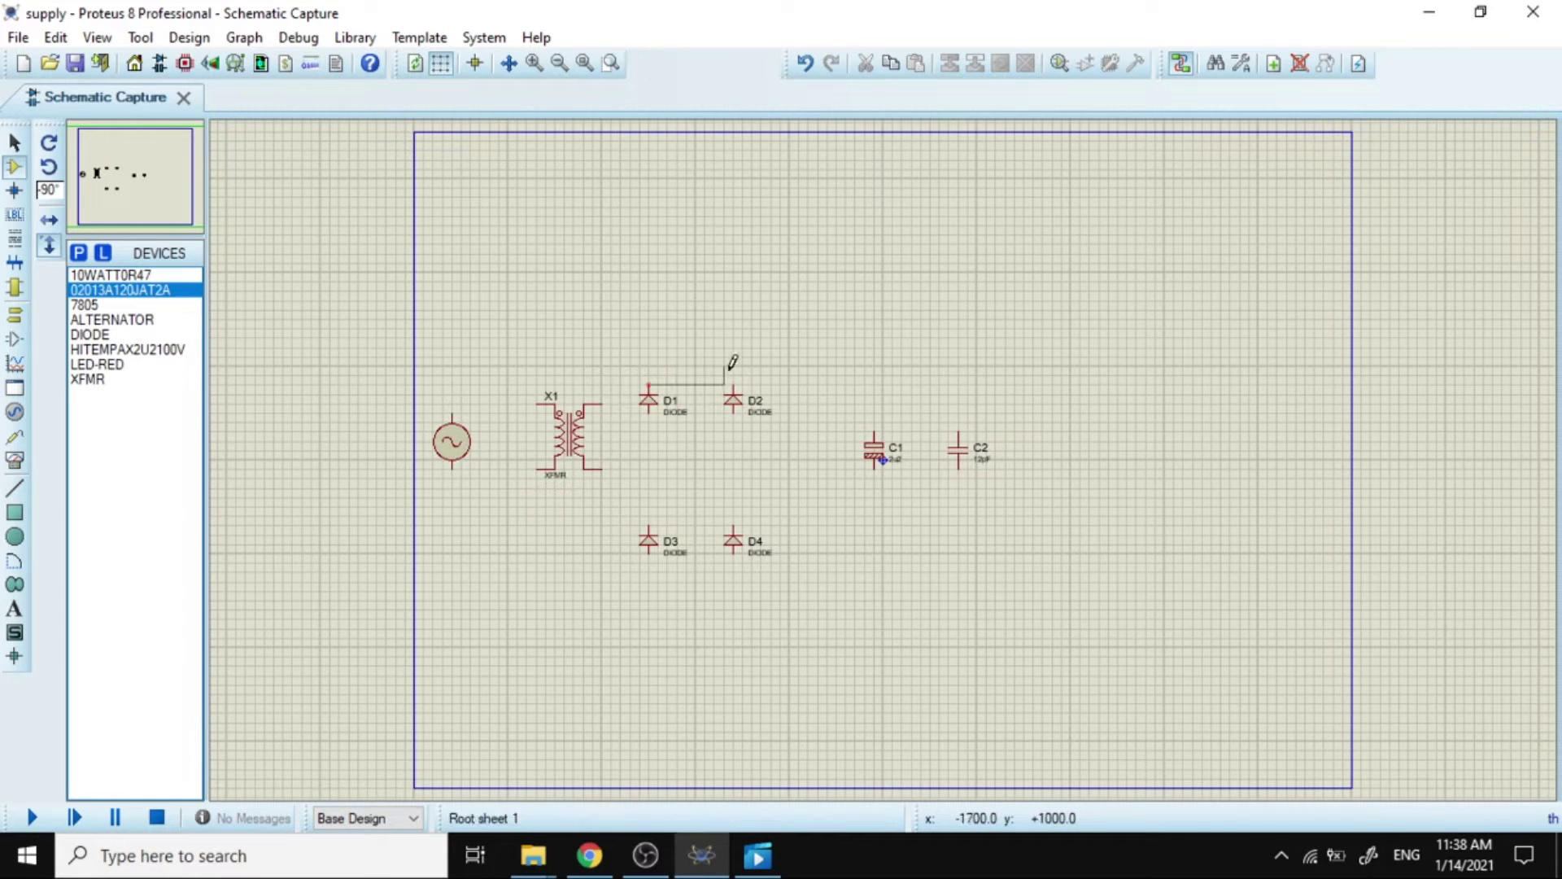
left_click(733, 384)
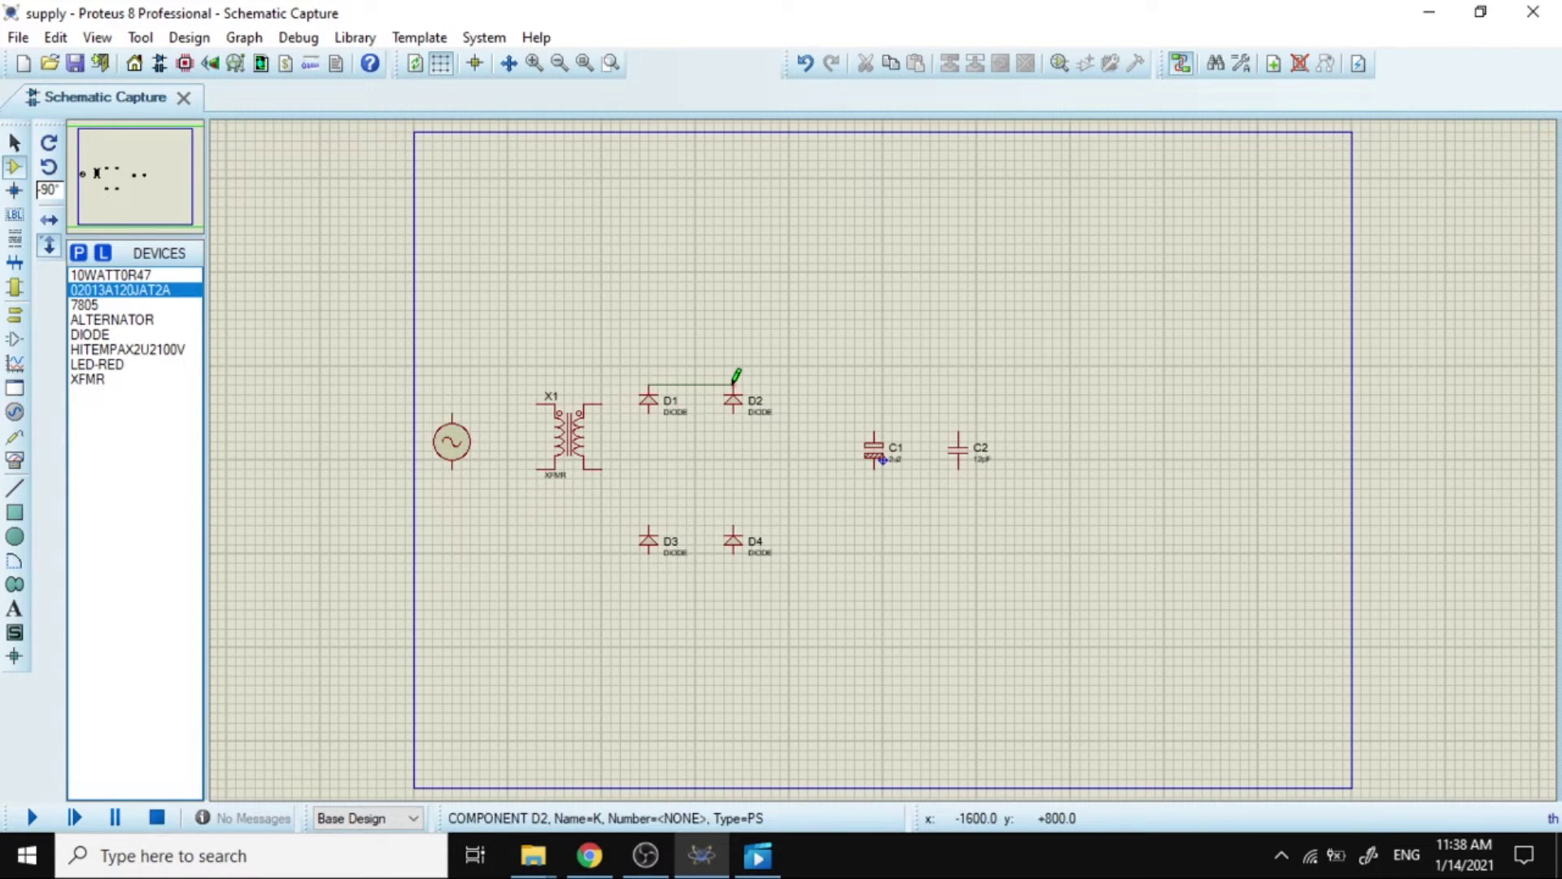
left_click(649, 414)
left_click(648, 527)
left_click(734, 528)
left_click(734, 415)
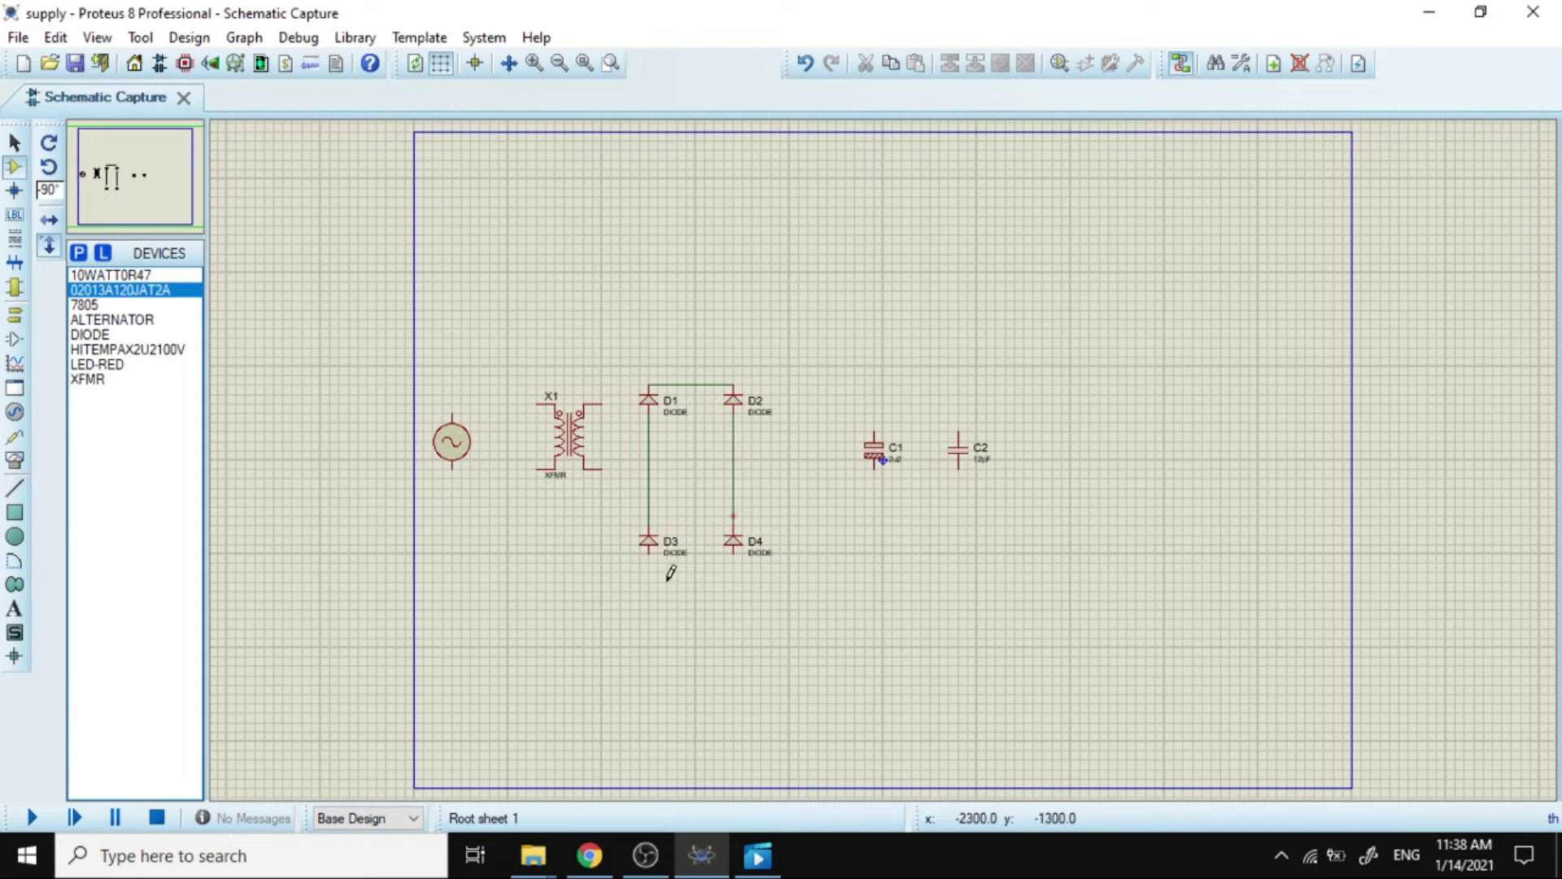
left_click(649, 557)
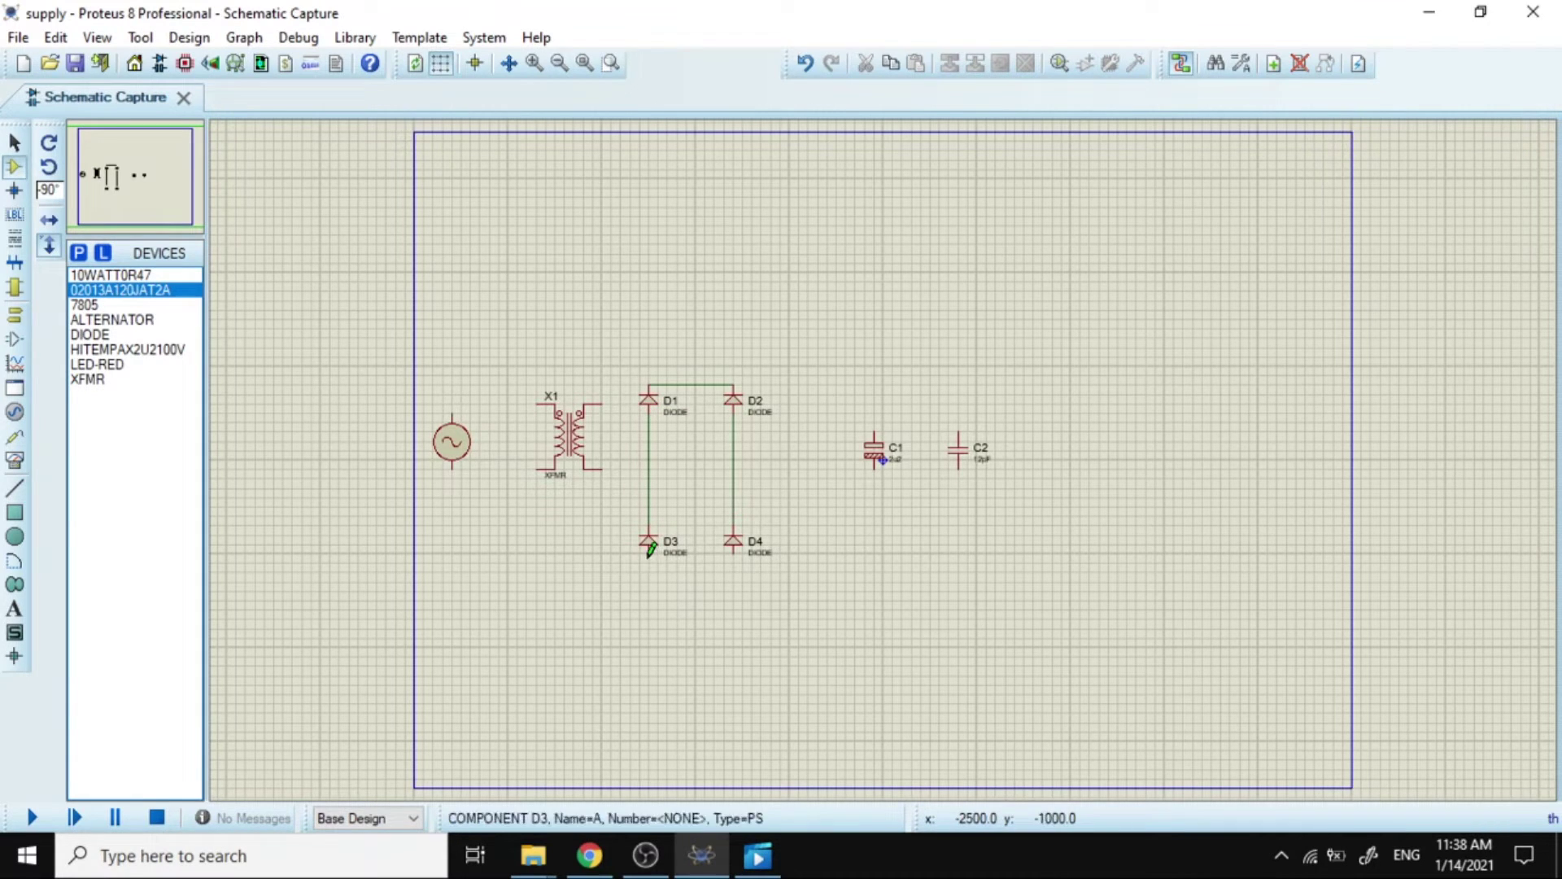
left_click(733, 556)
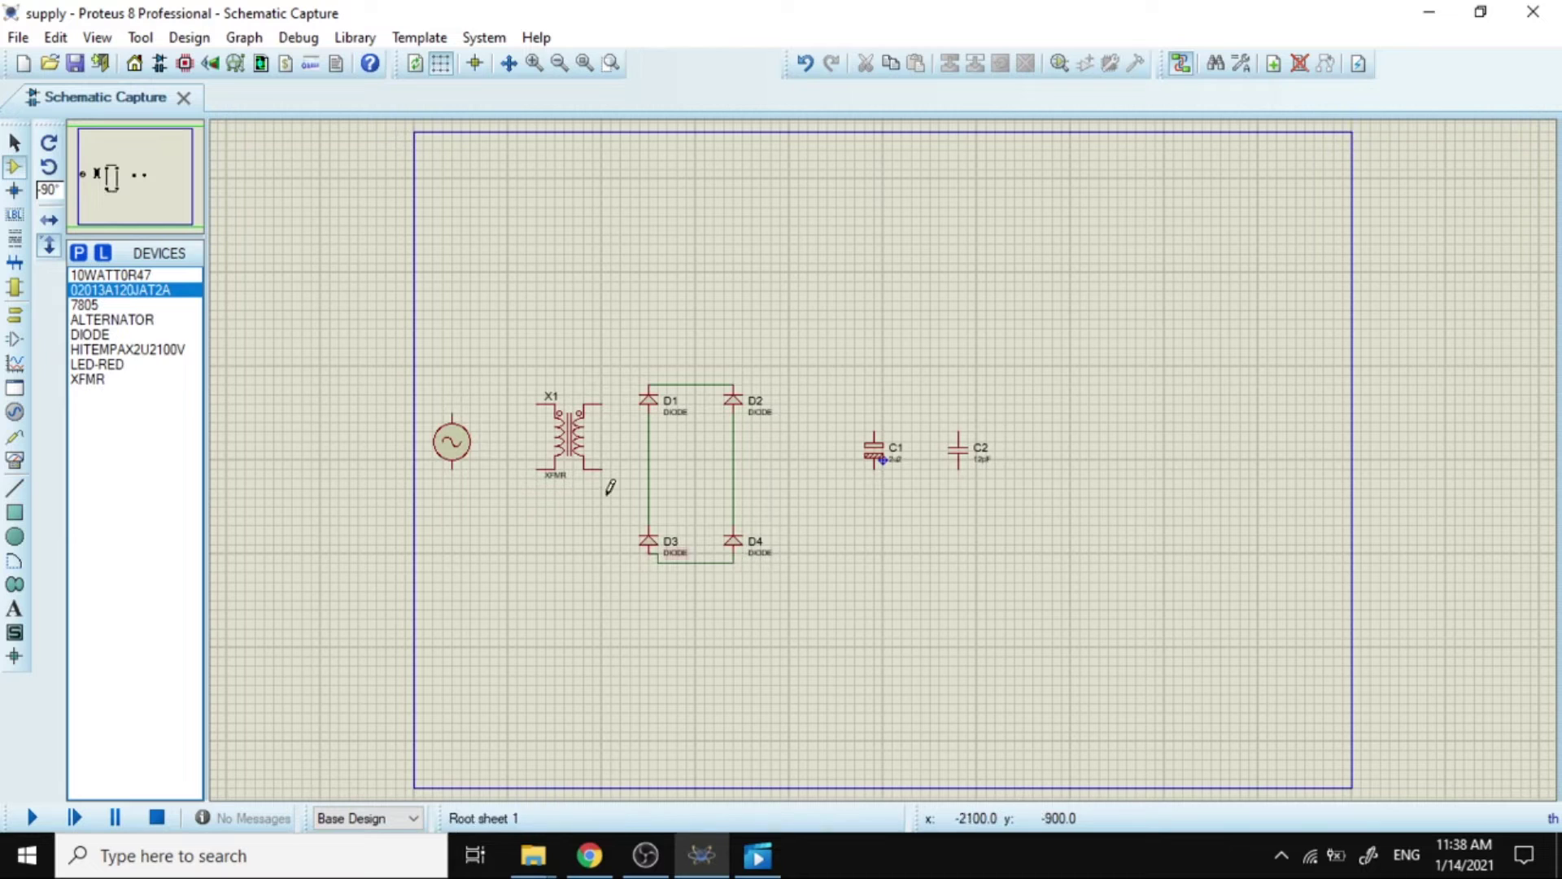
Wire the AC source to X1's primary and X1's secondary to the bridge's two AC nodes.
left_click(452, 415)
left_click(536, 405)
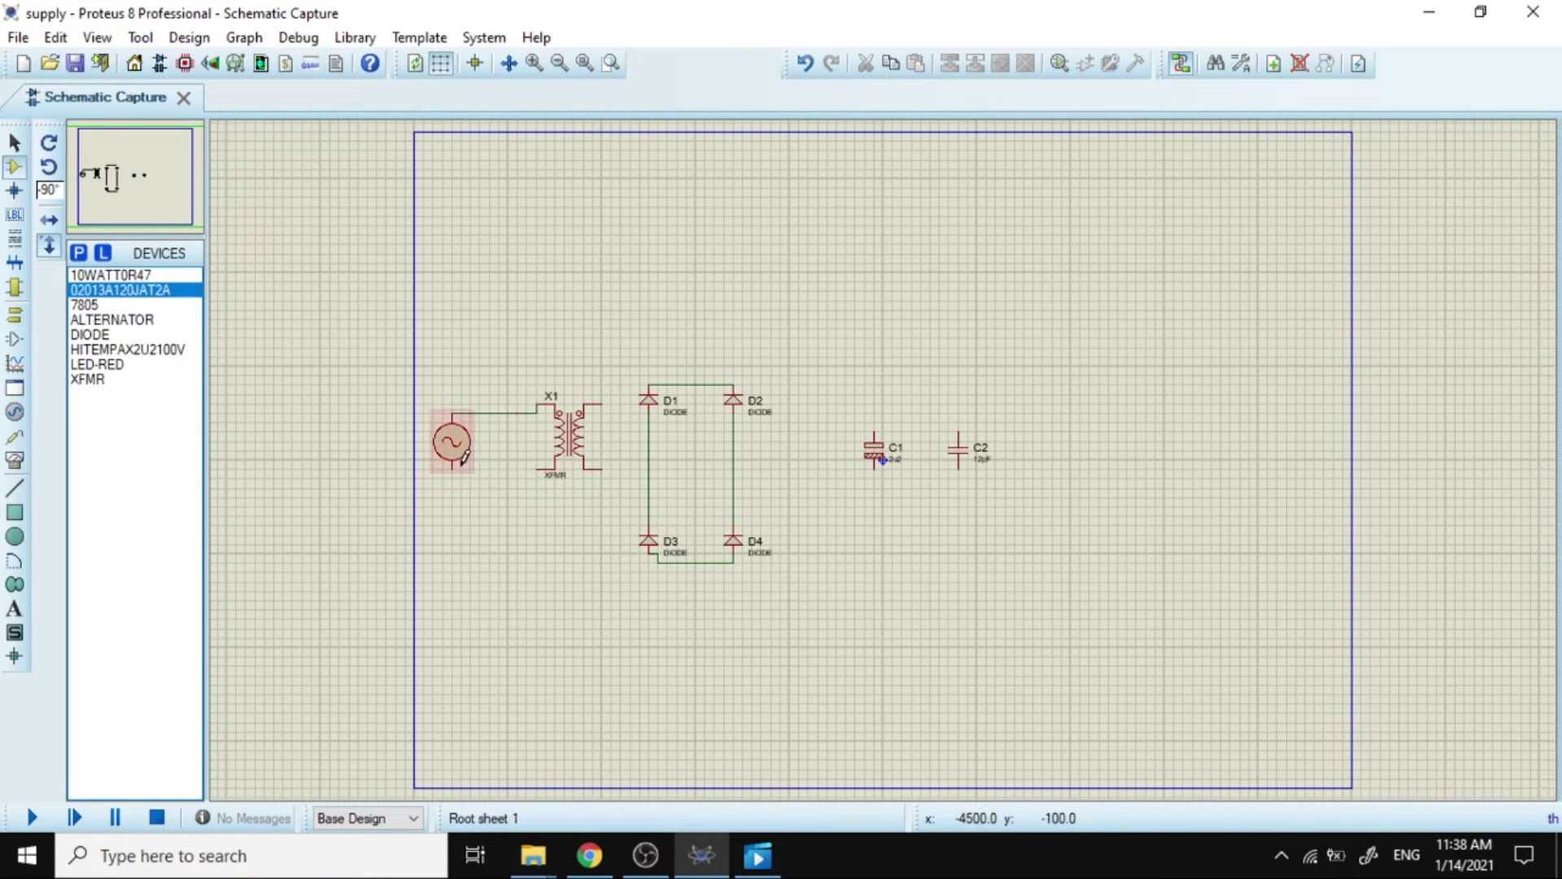
left_click(536, 469)
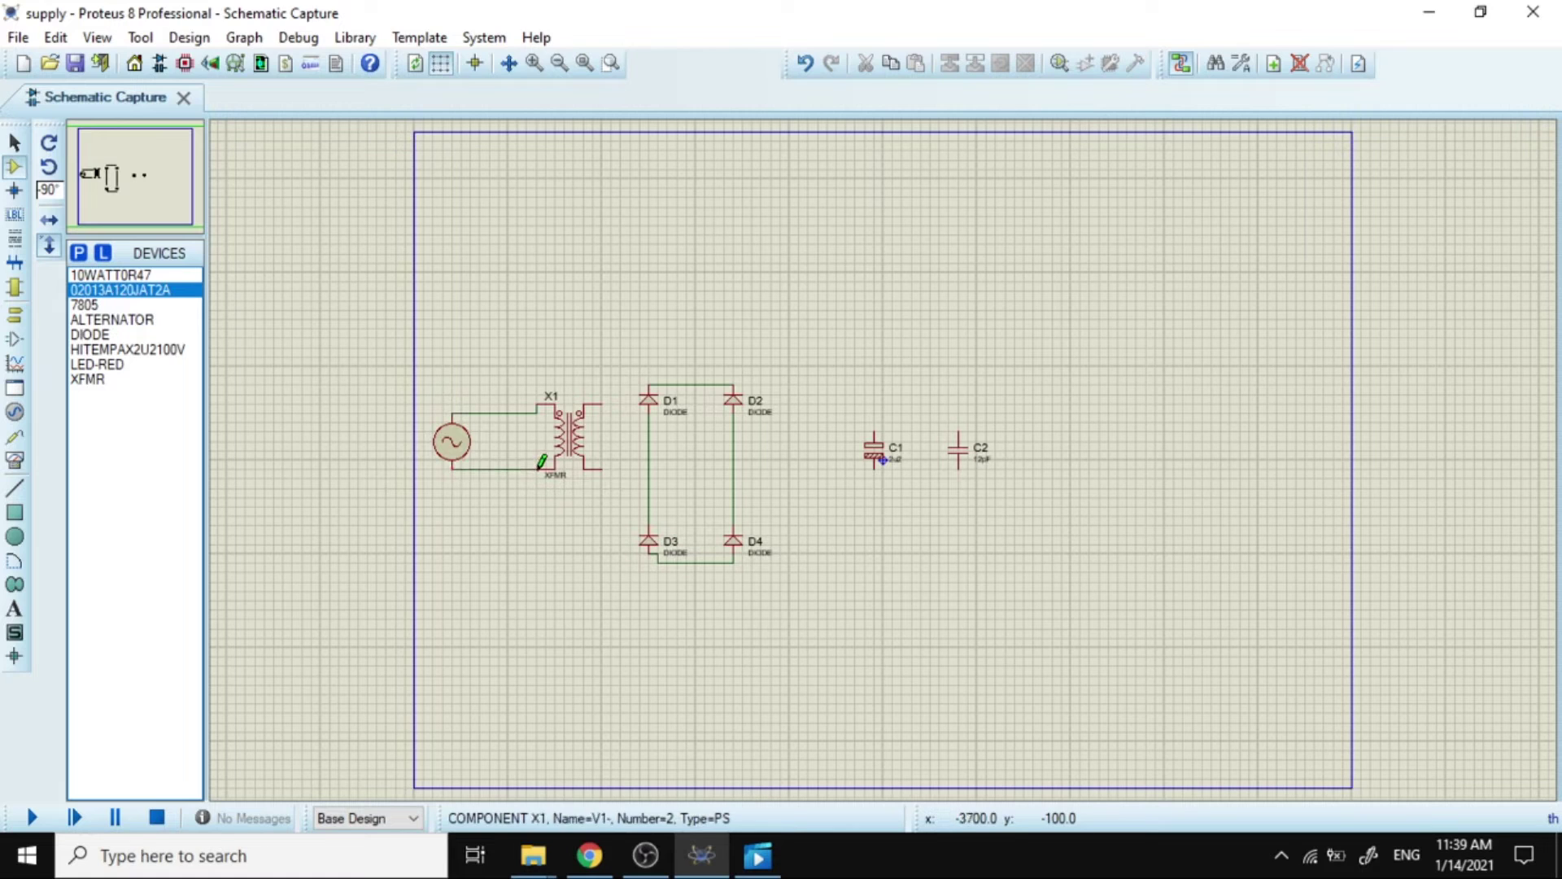
left_click(602, 404)
left_click(648, 430)
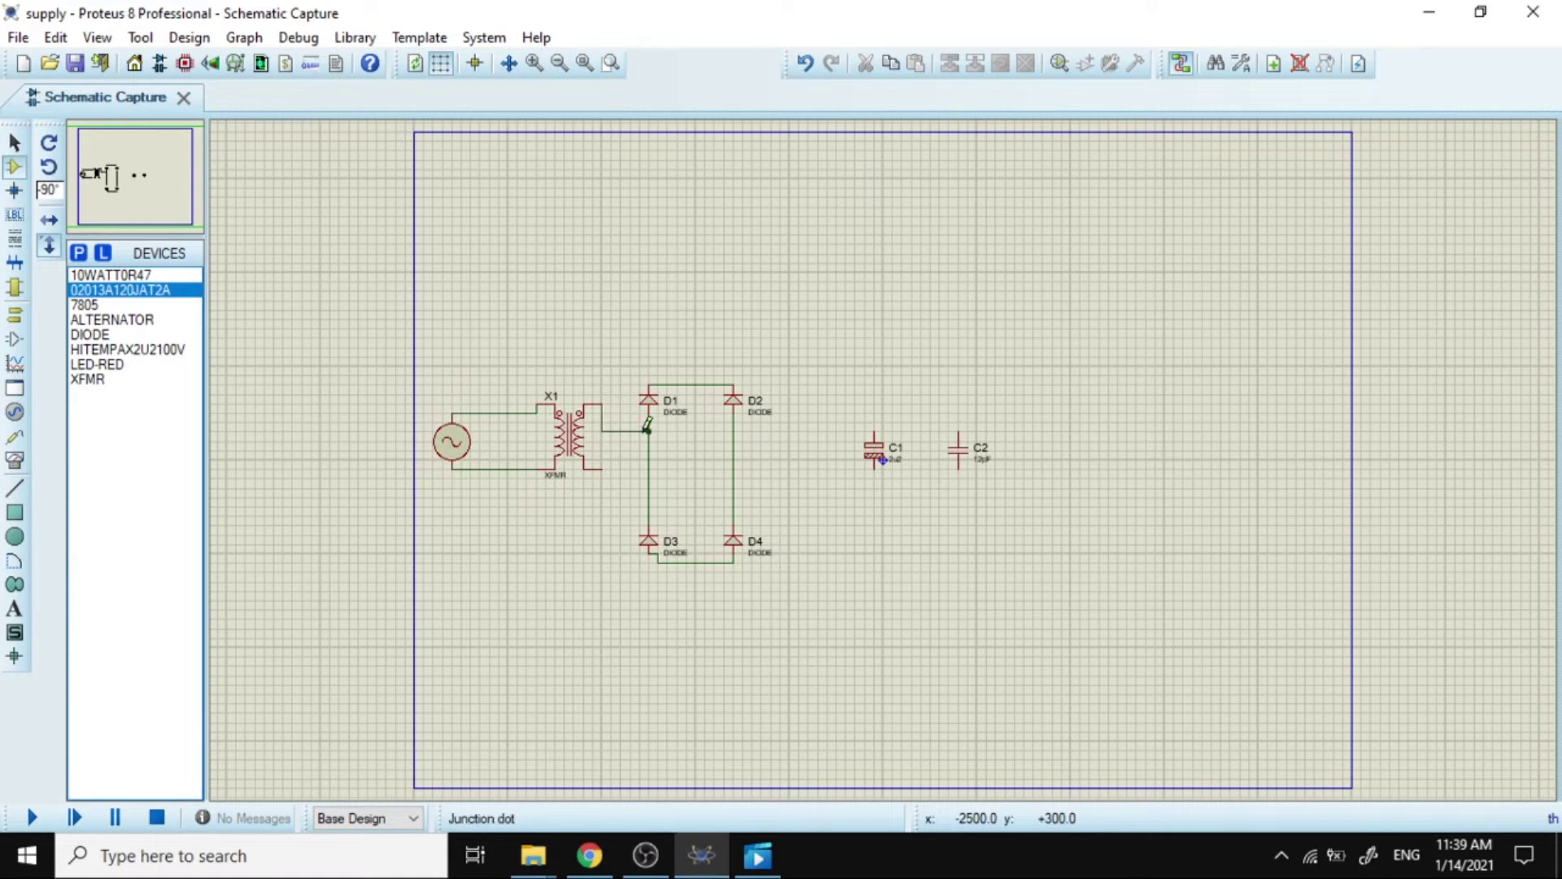
left_click(602, 468)
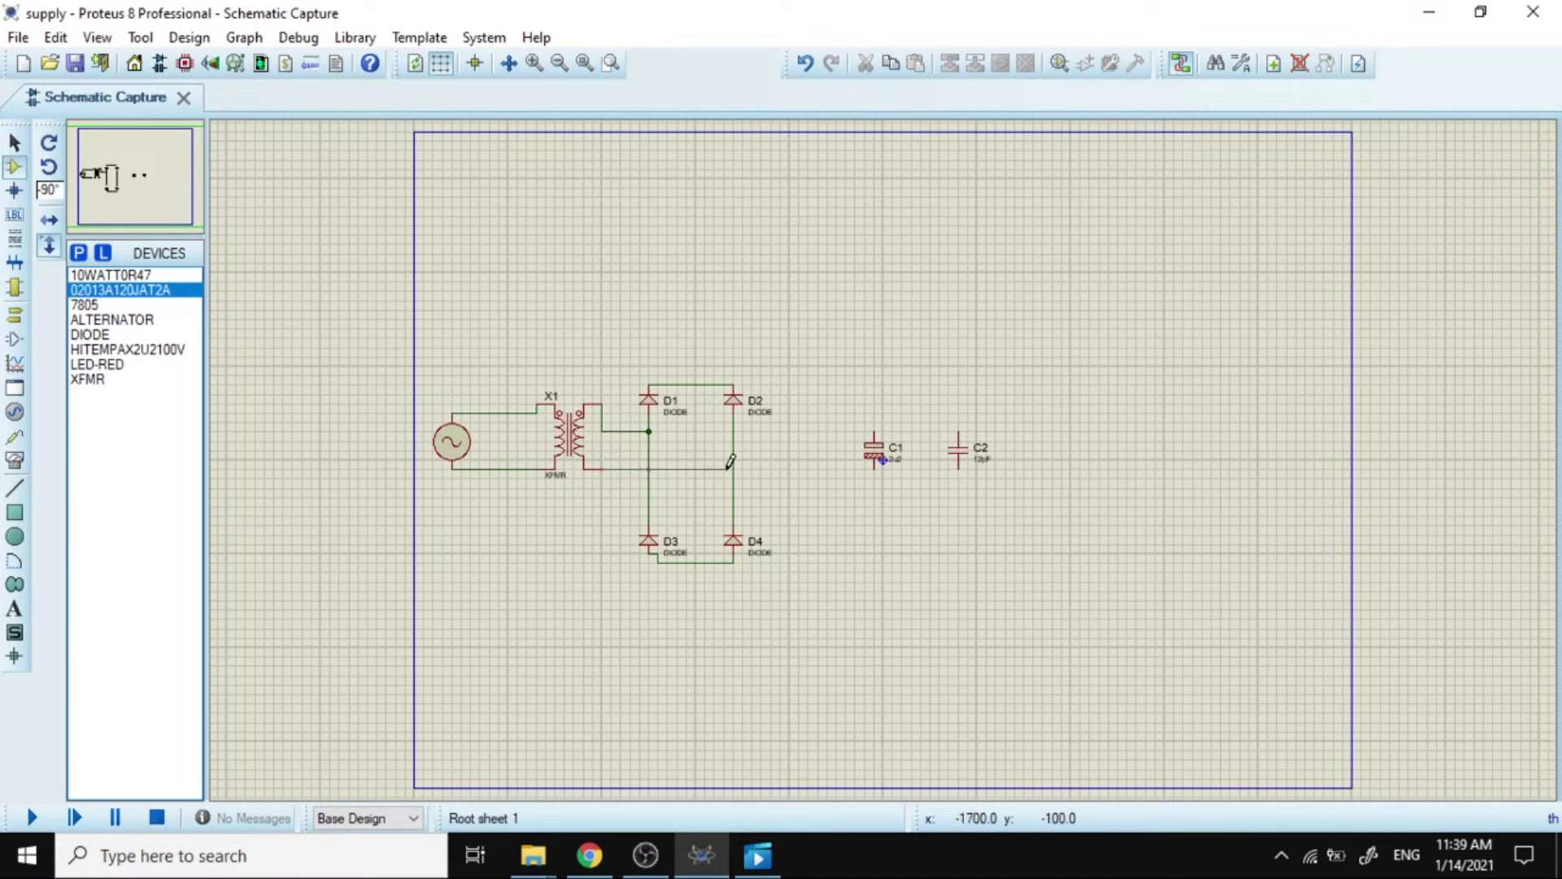
left_click(733, 469)
Connect C1's top pin to the bridge's top rail and its lower pin to the bottom.
left_click(876, 428)
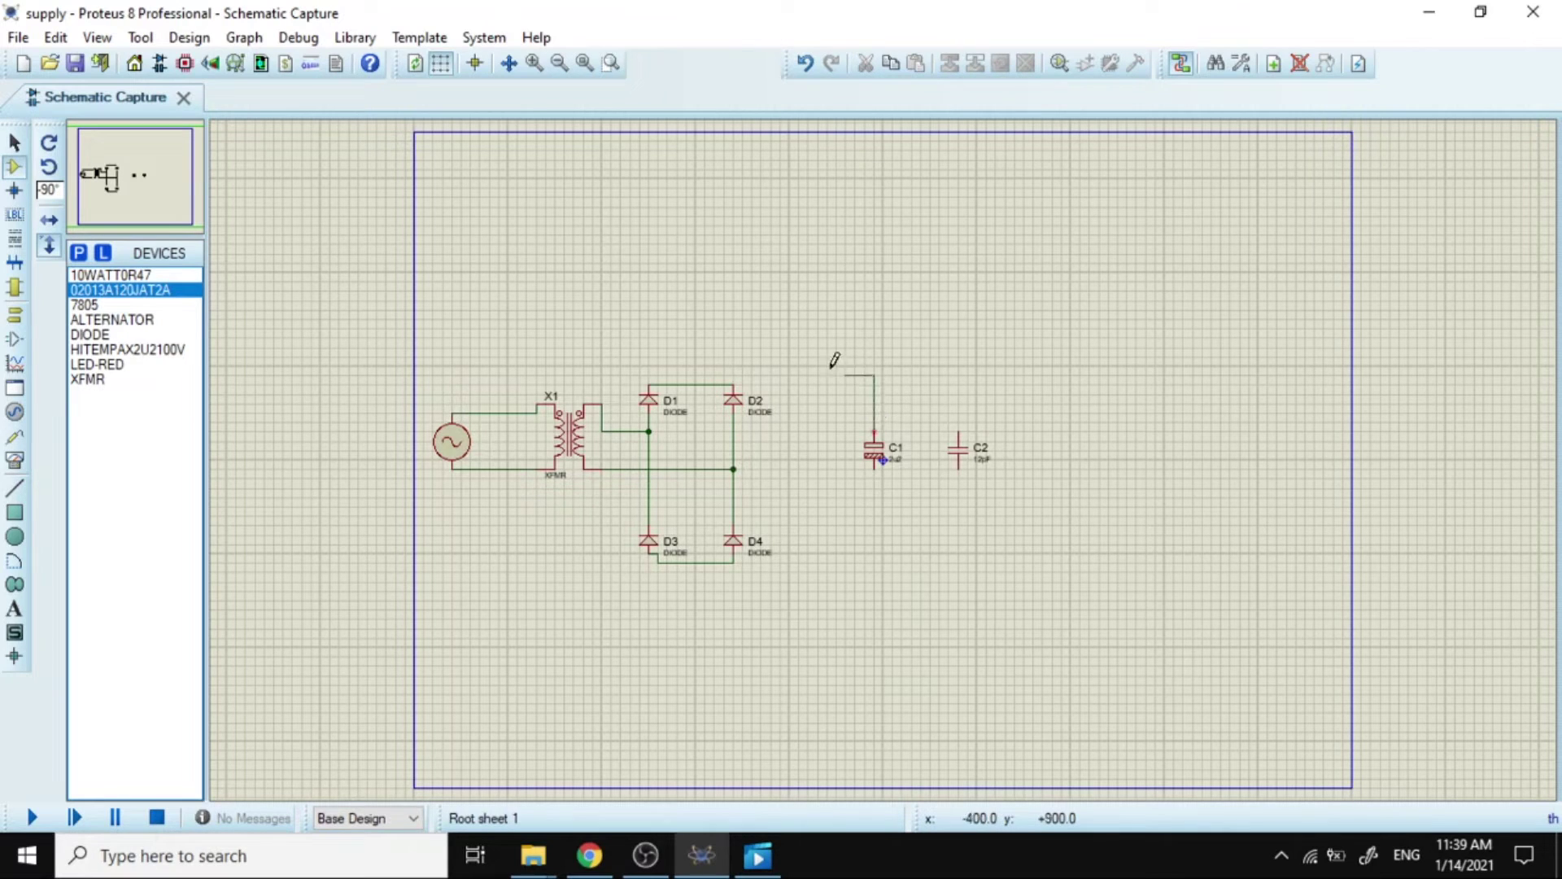
left_click(733, 384)
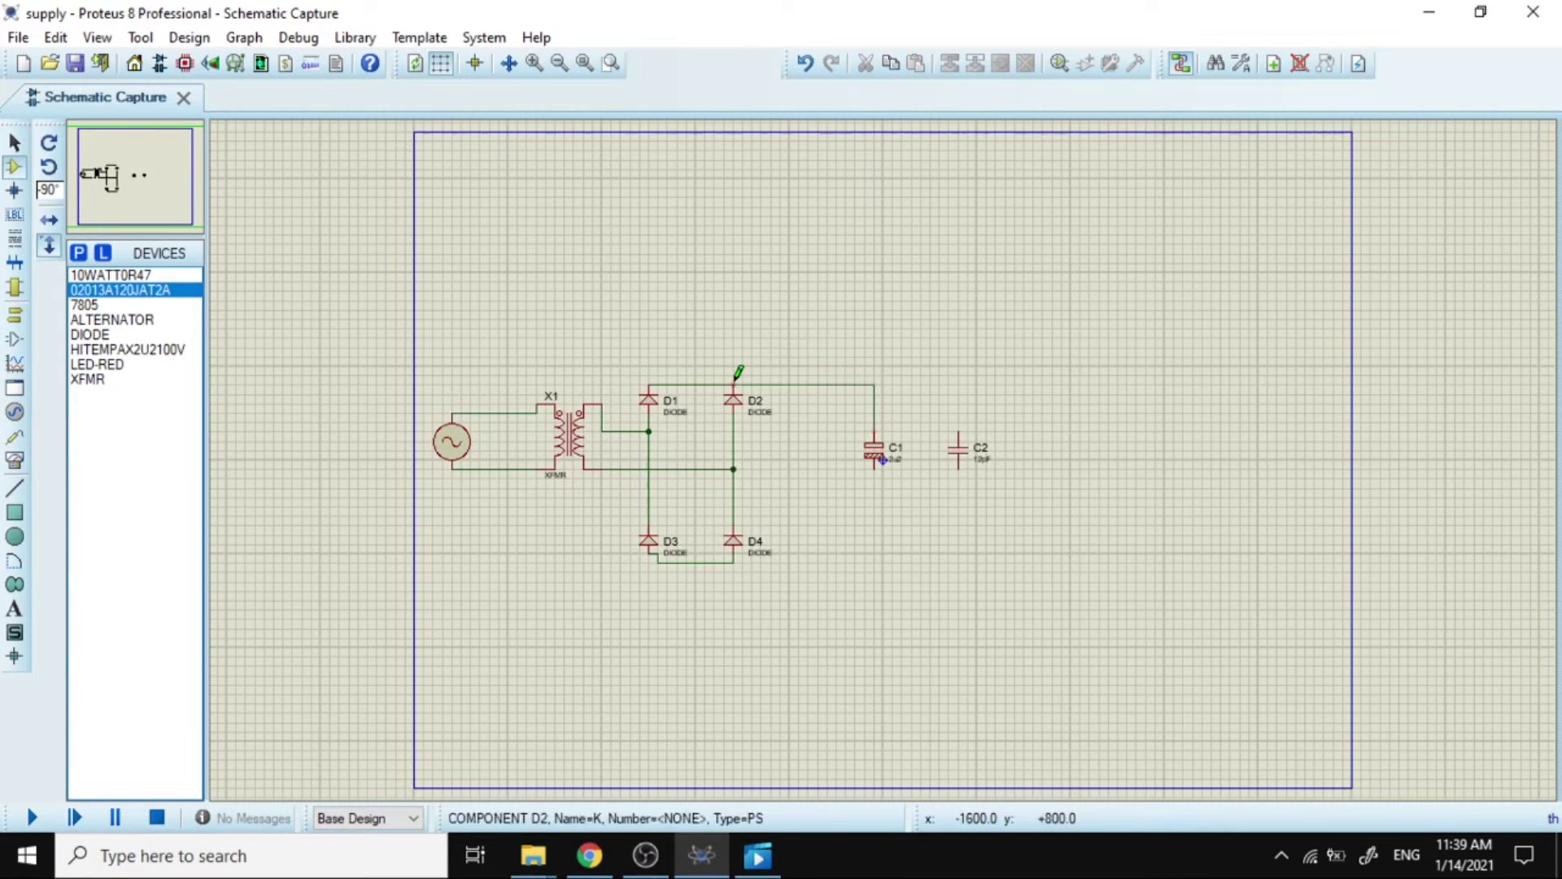
left_click(876, 463)
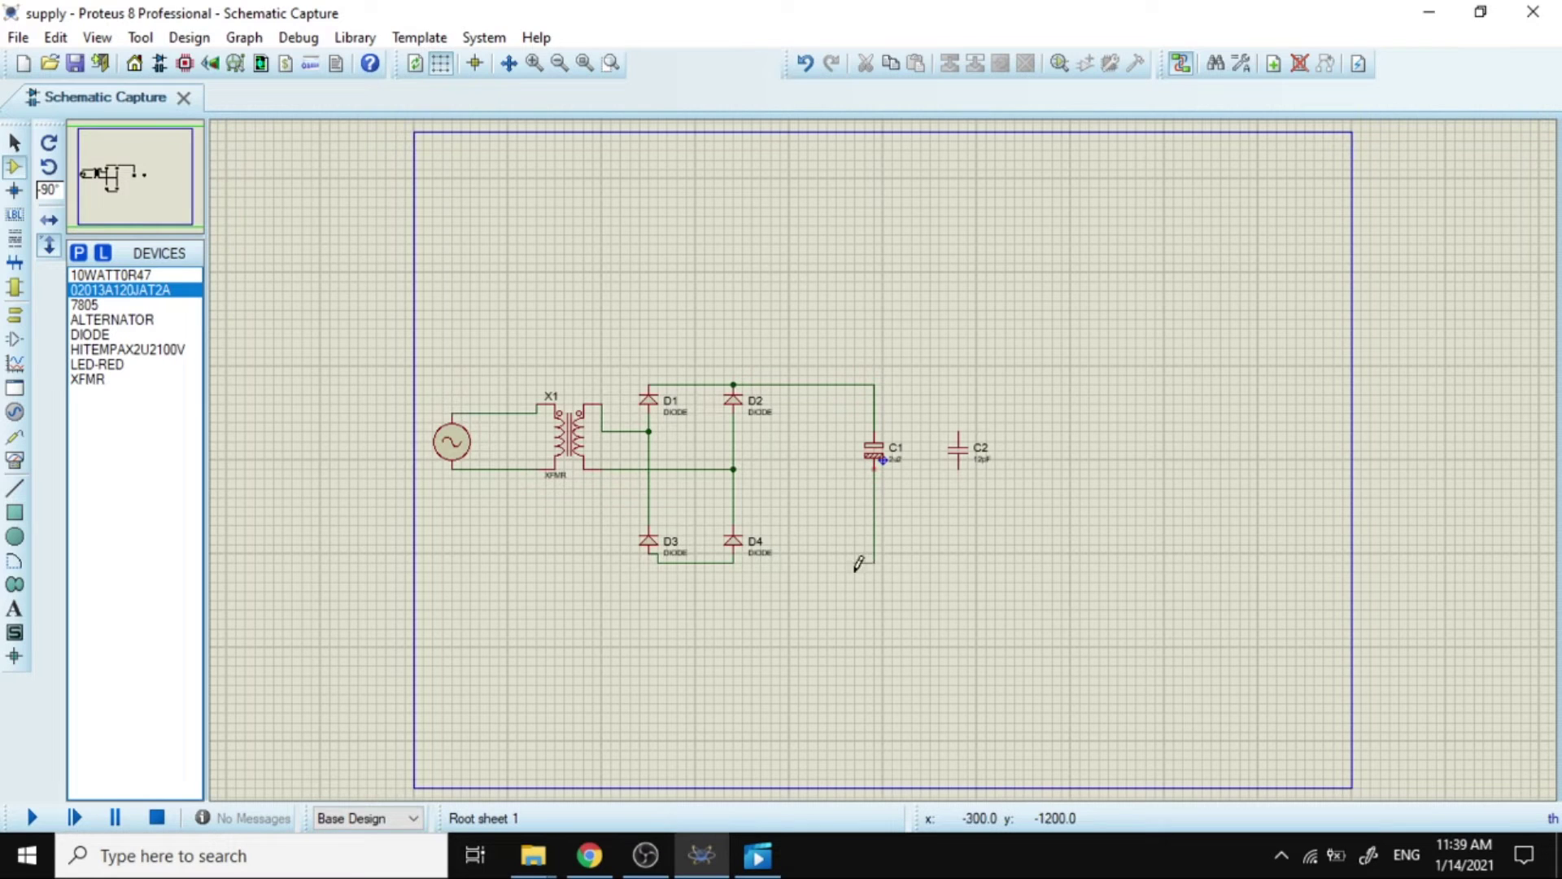
left_click(733, 560)
Place the 7805 regulator U1 mirrored and rotated horizontally, to the right of C2.
left_click(110, 306)
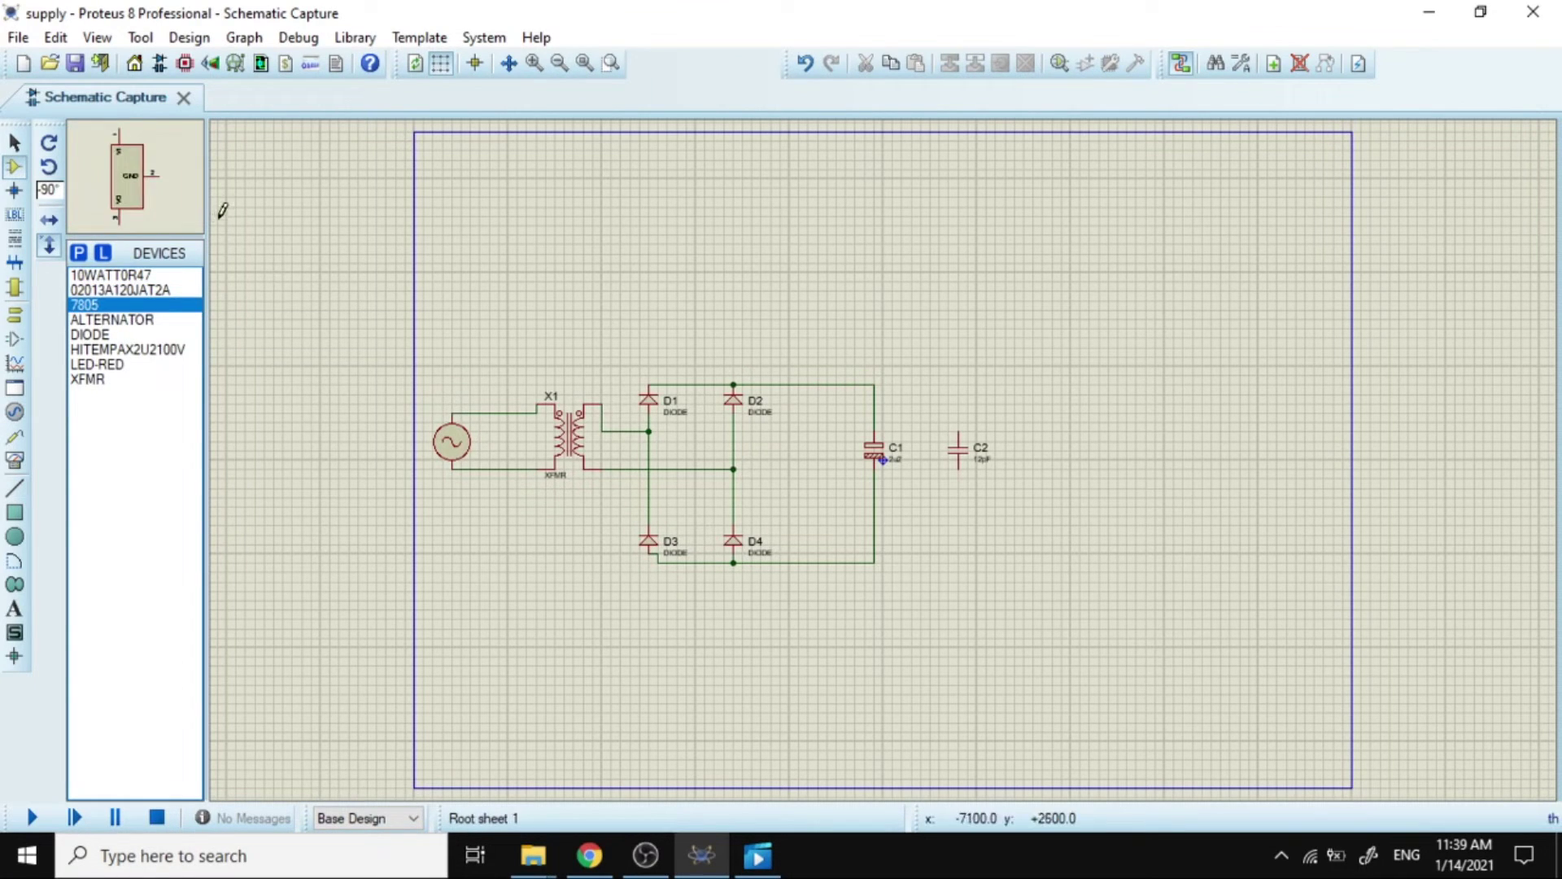
left_click(49, 220)
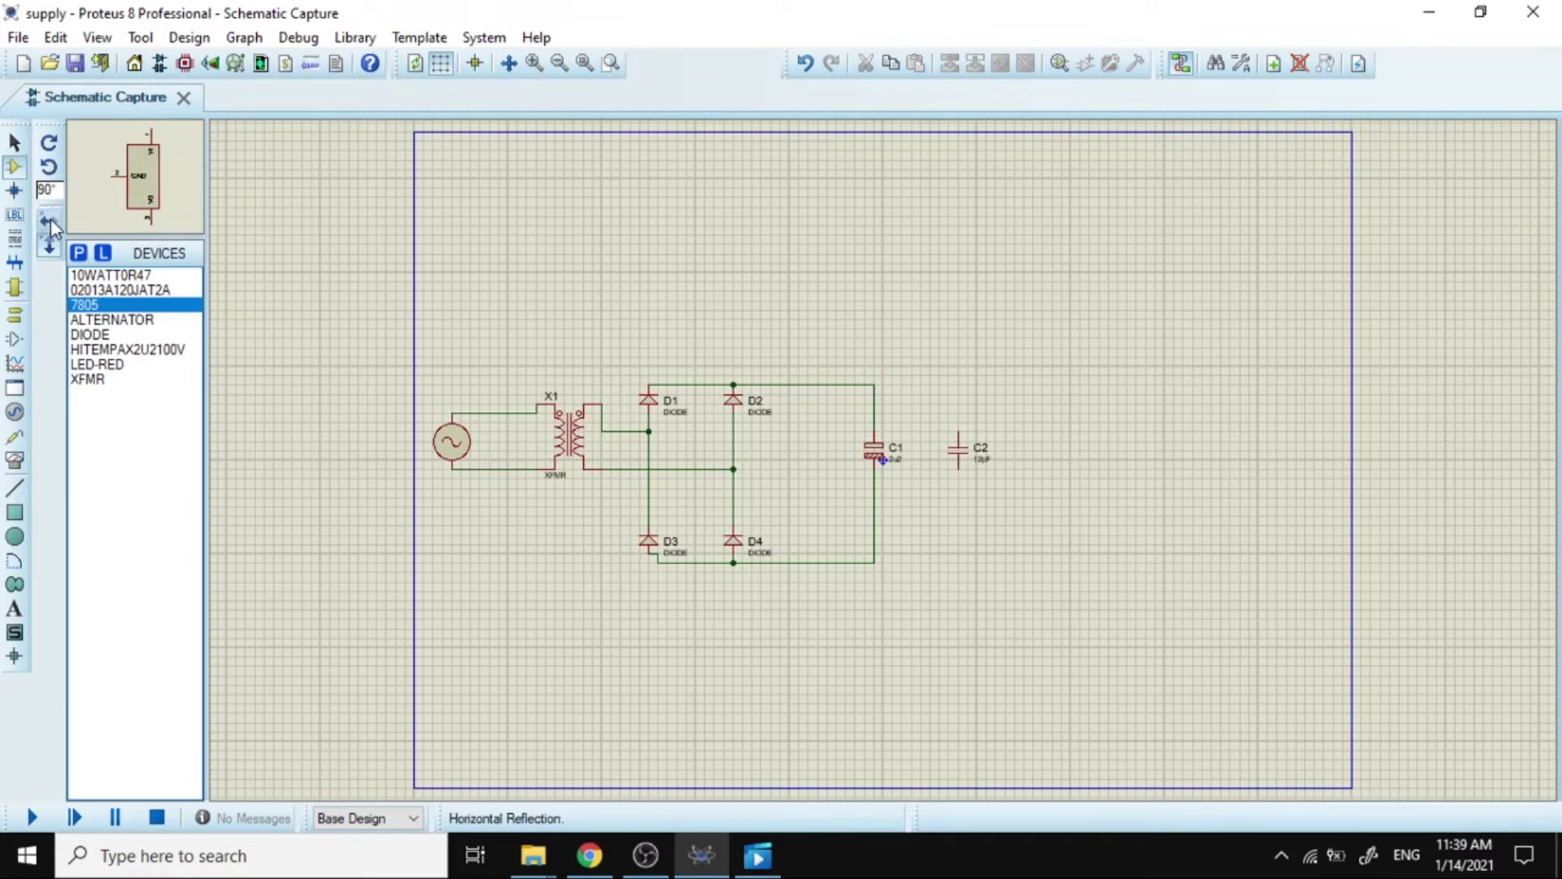
left_click(48, 167)
left_click(1108, 404)
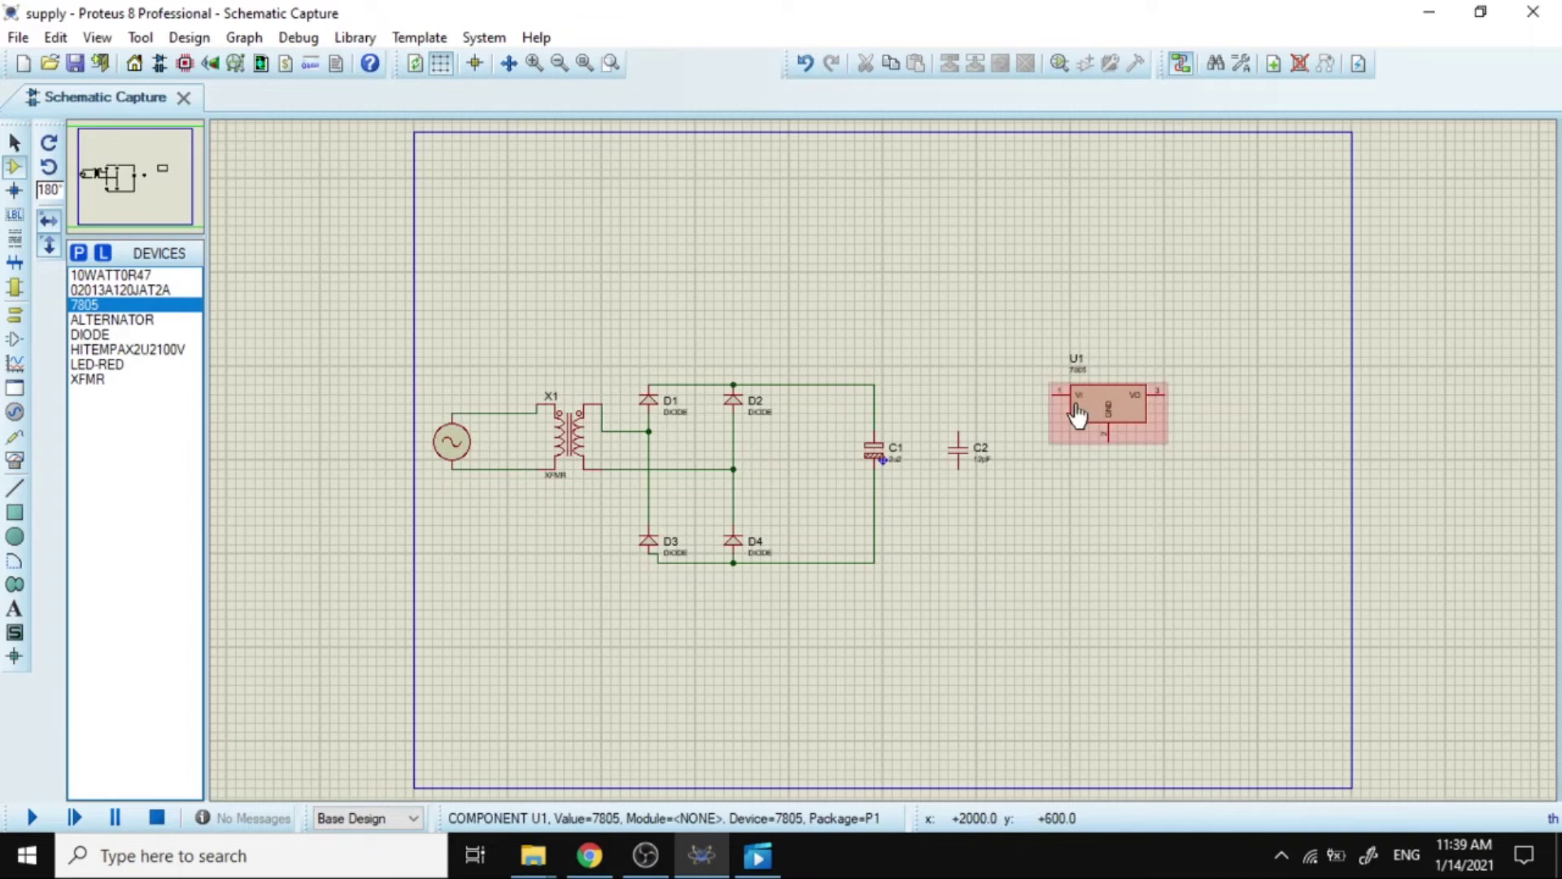
scroll(1078, 416, "up", 2)
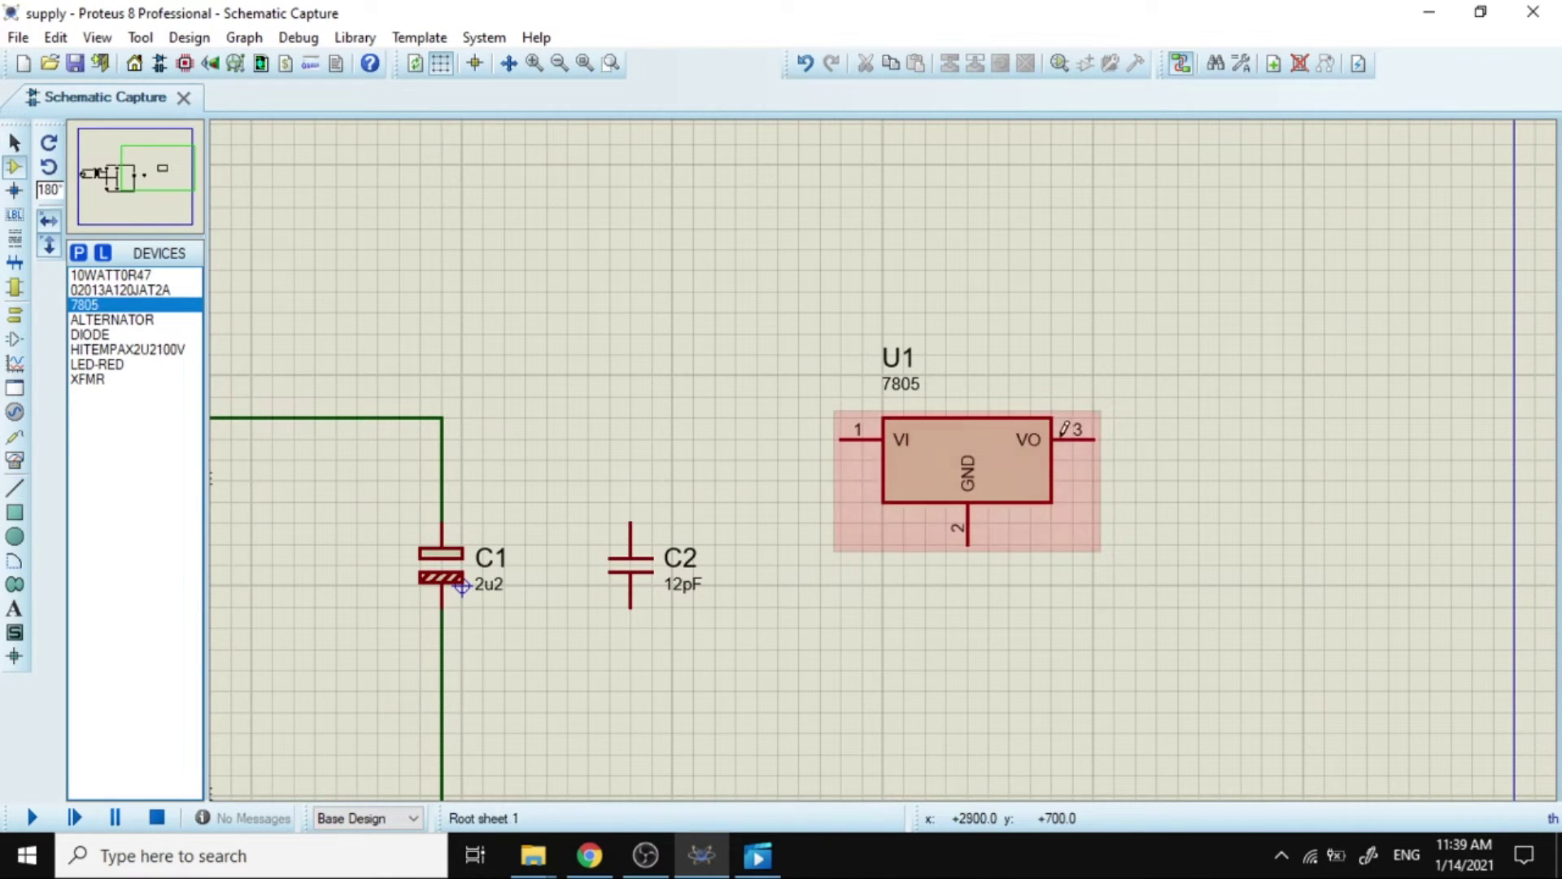
scroll(1017, 435, "down", 2)
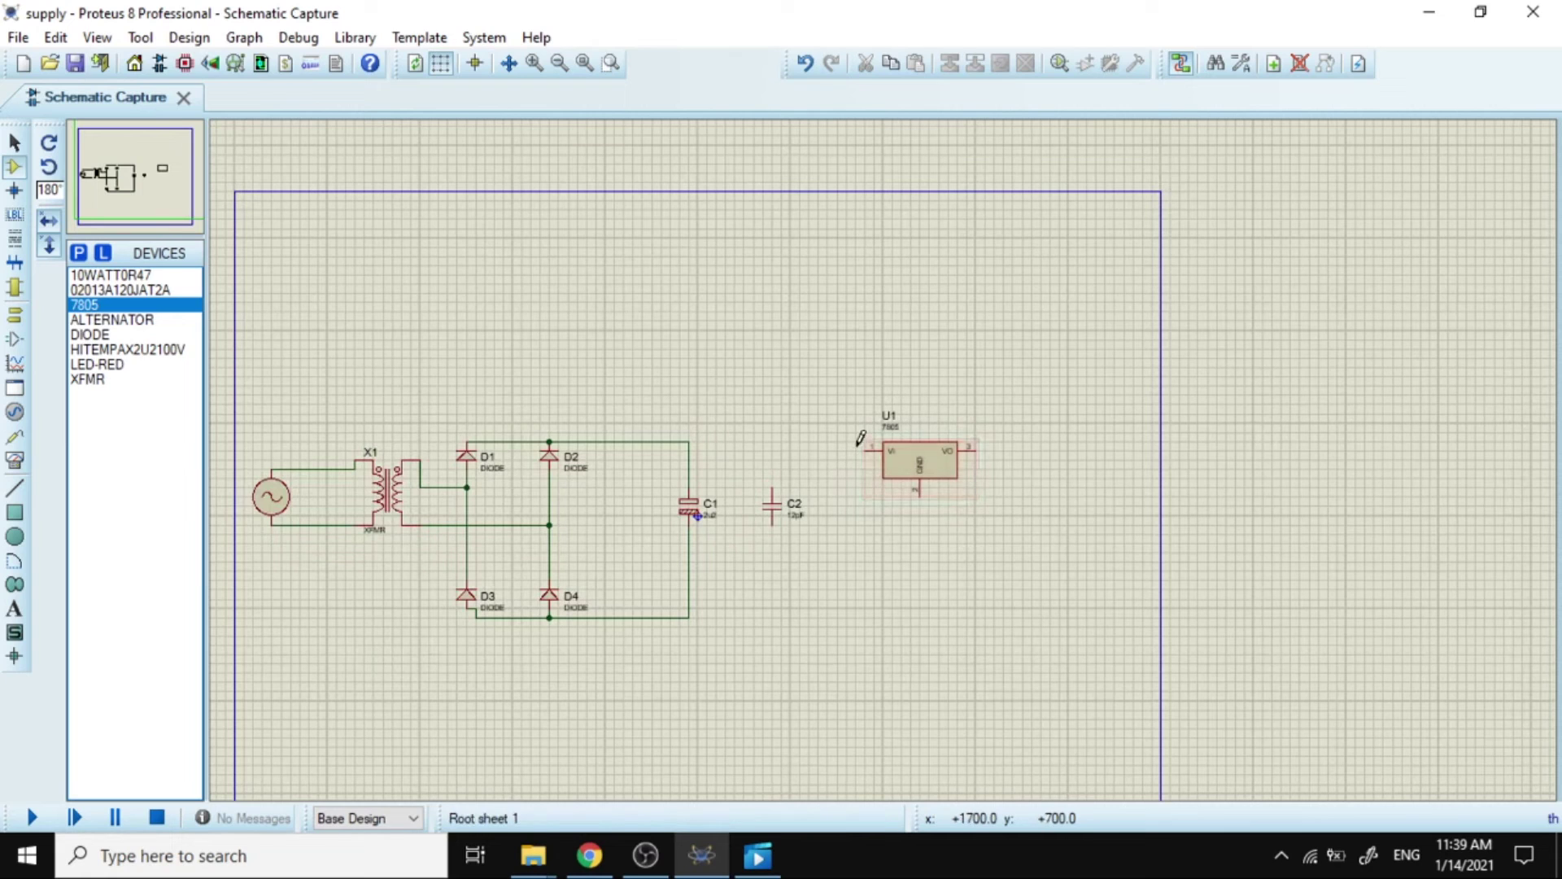
Wire U1's VI input pin to the top rail above C1.
left_click(864, 448)
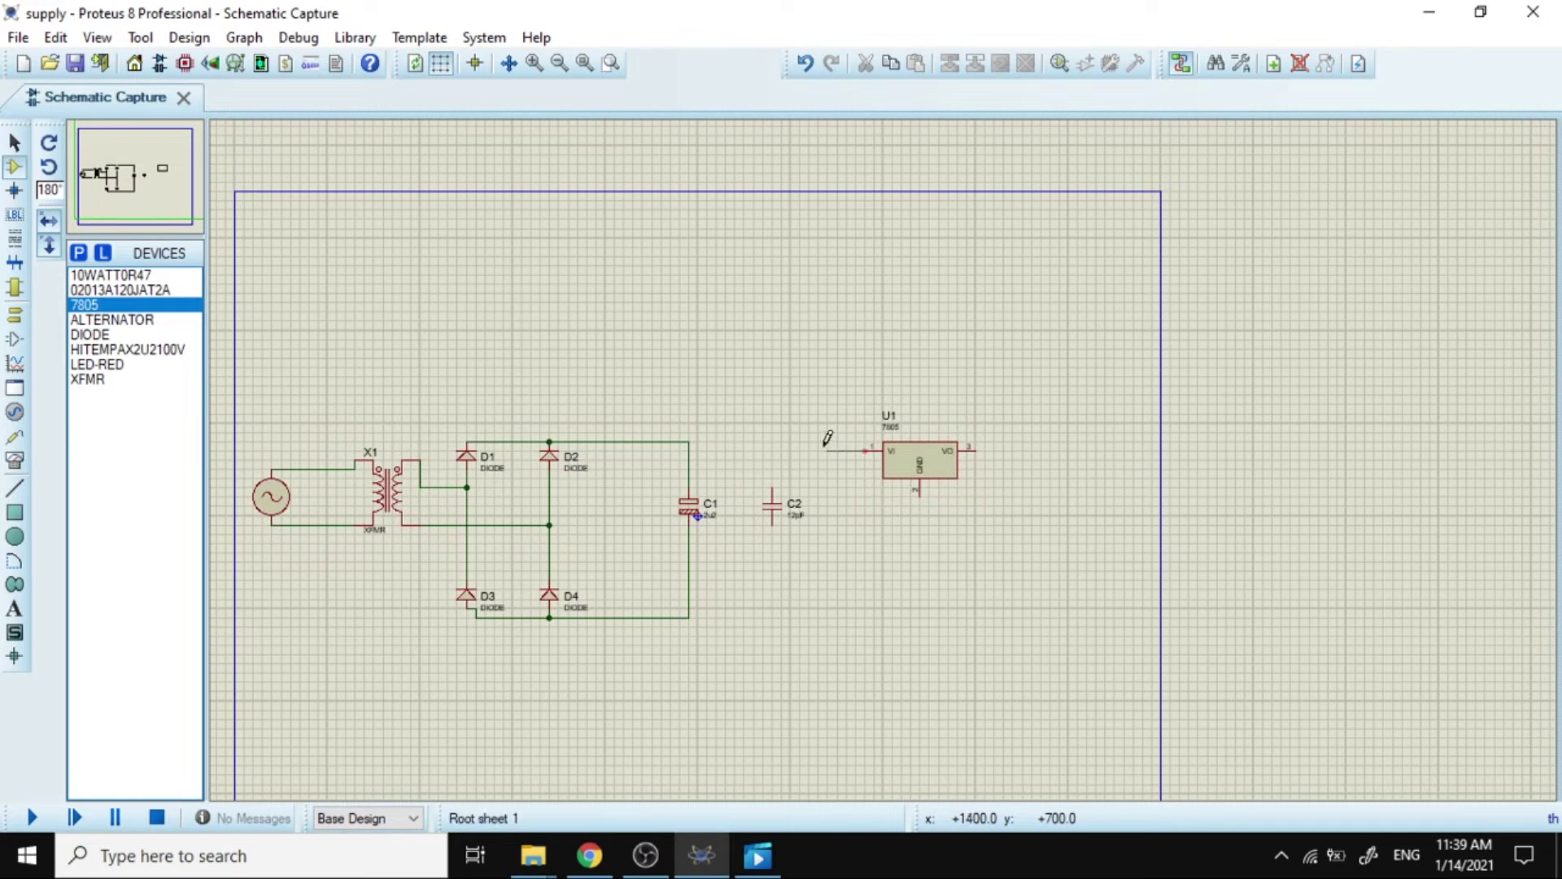
right_click(733, 437)
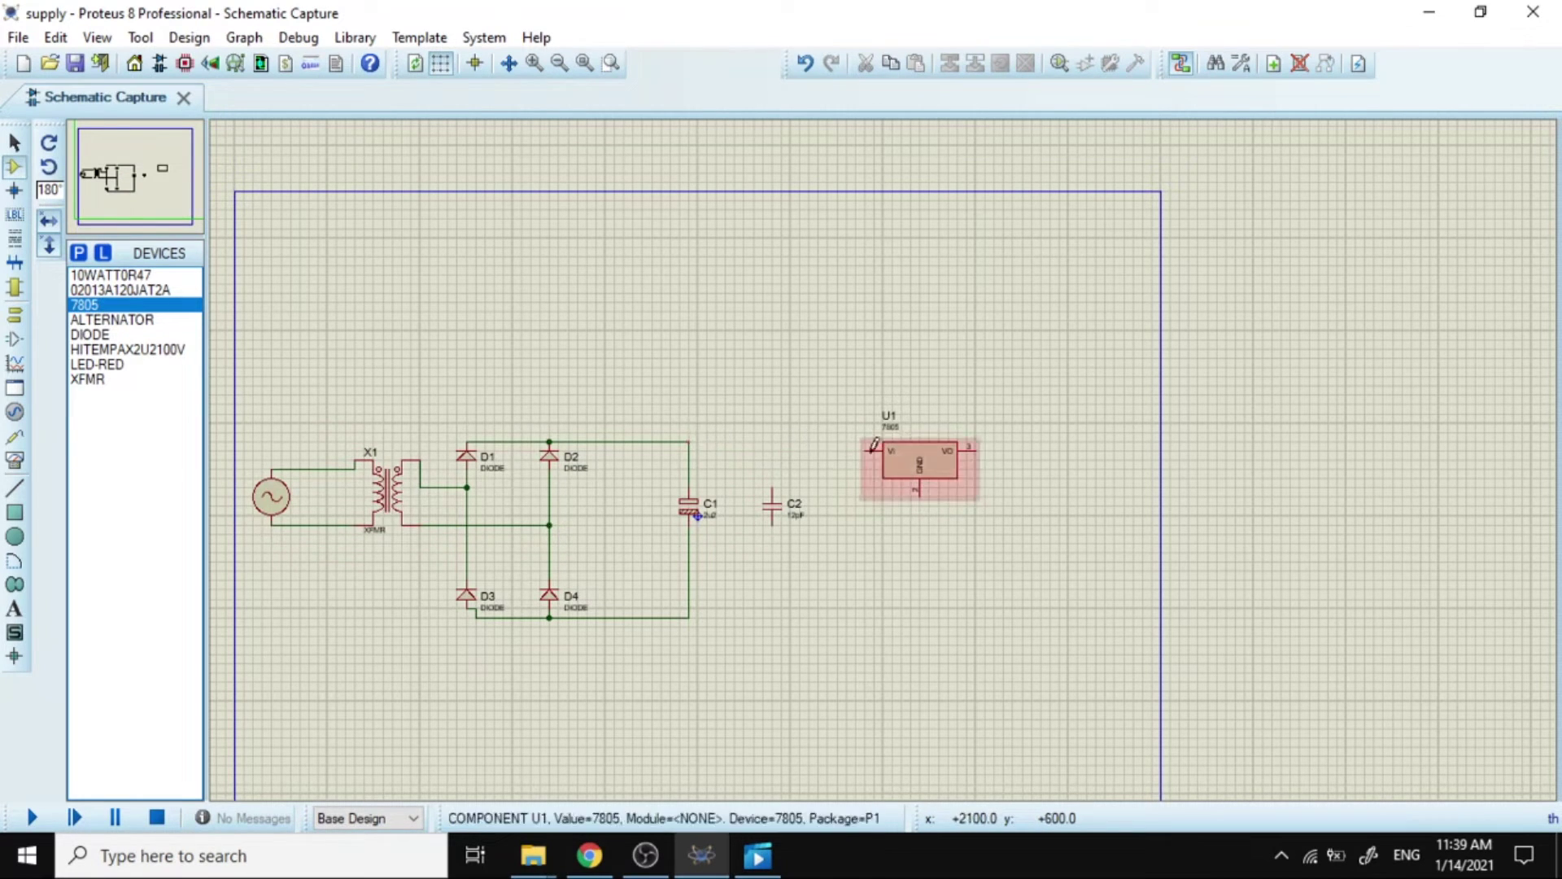
mouse_move(817, 433)
left_mouse_down()
mouse_move(966, 505)
mouse_move(1001, 498)
mouse_move(808, 437)
left_mouse_up()
left_click(786, 388)
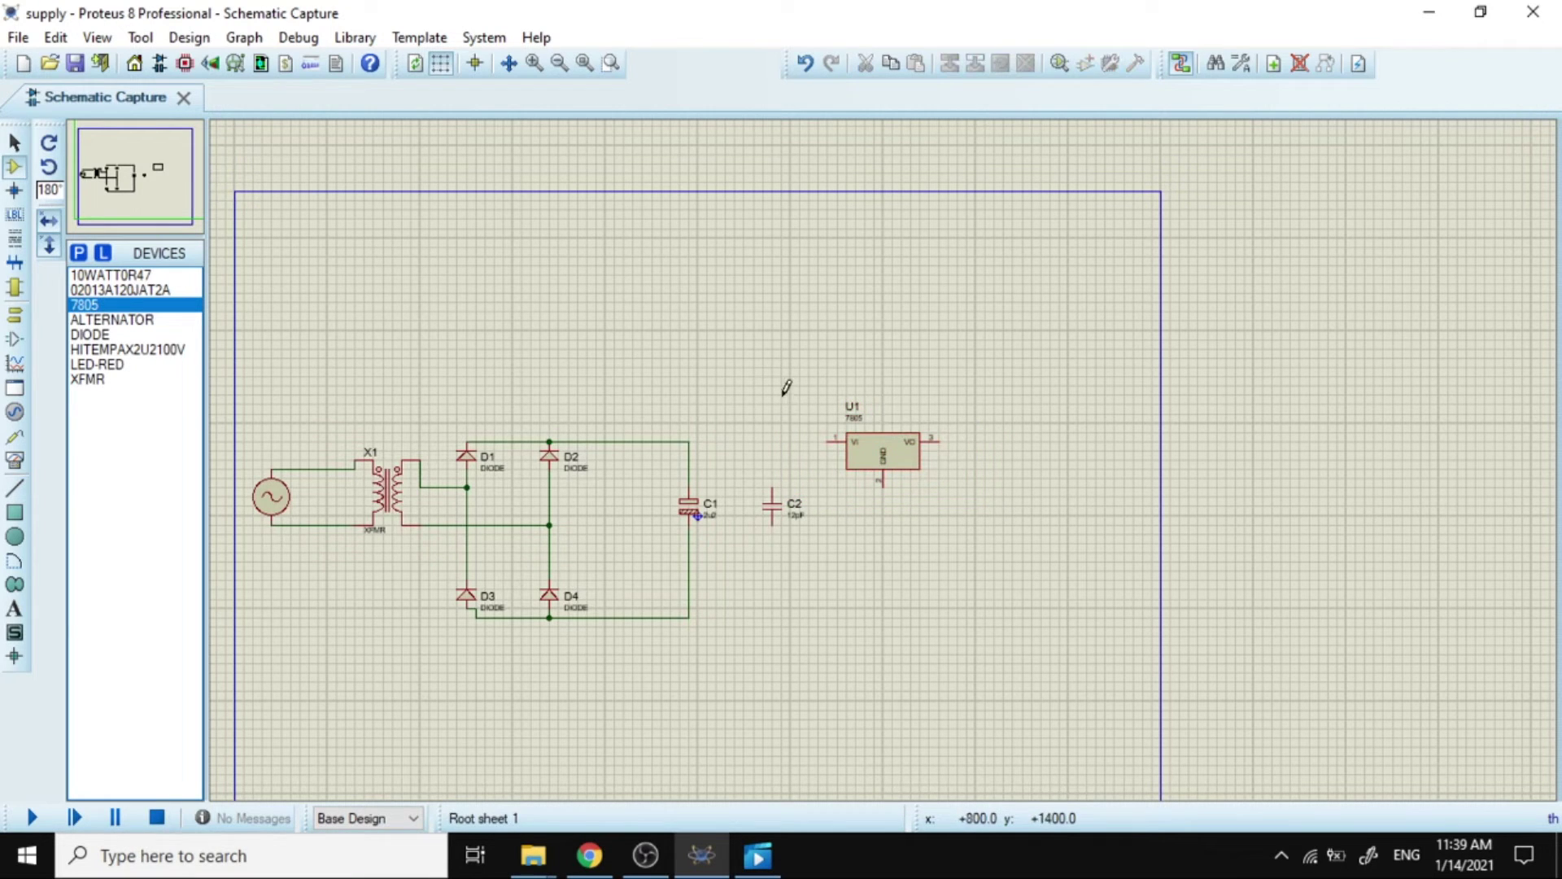
left_click(829, 440)
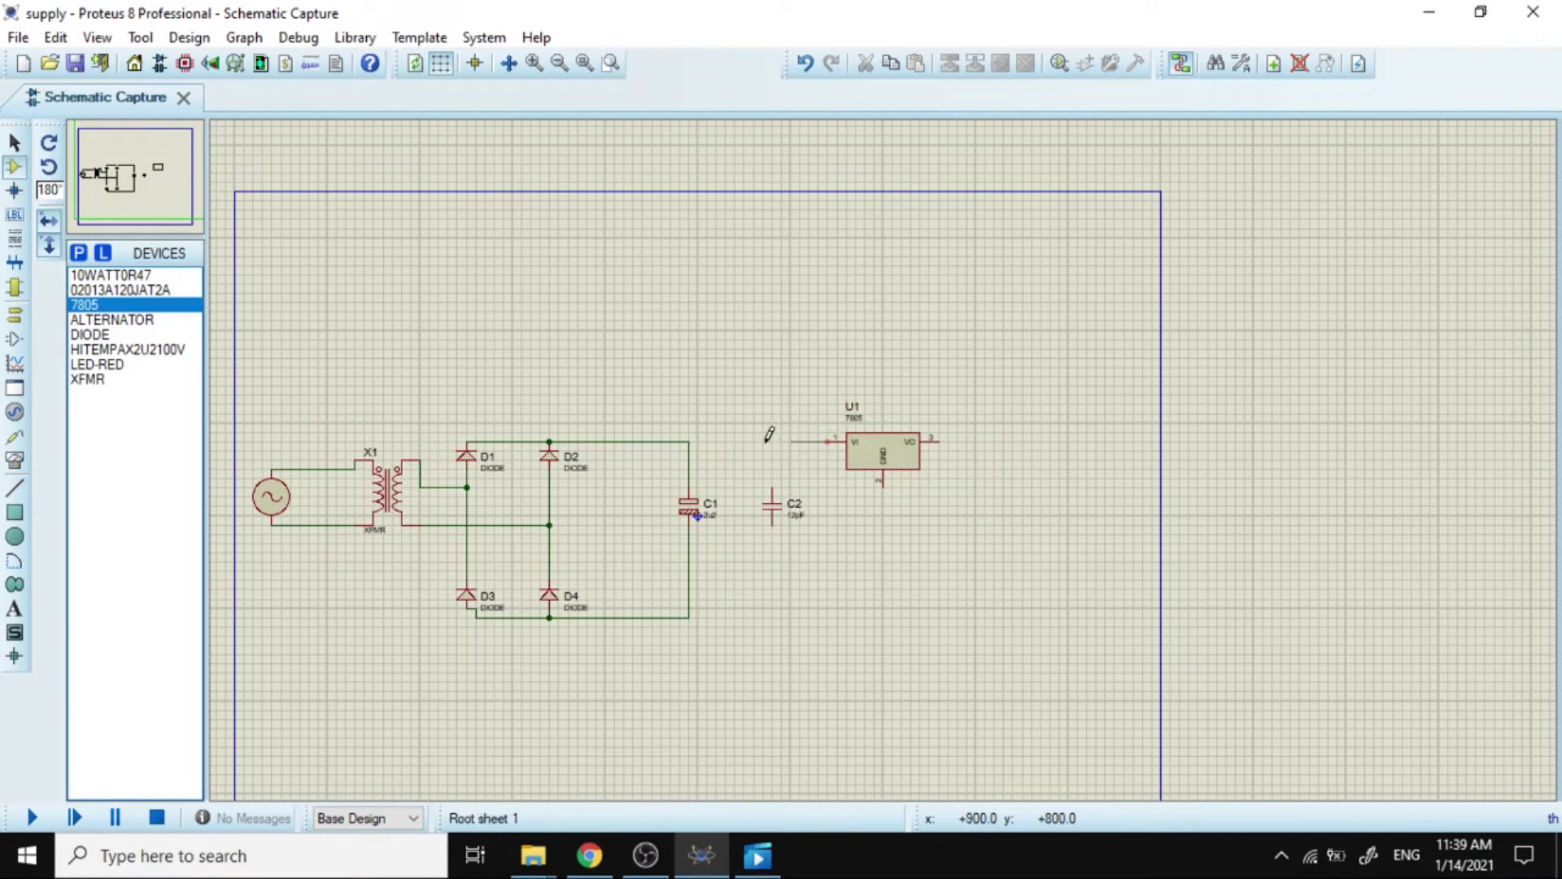
left_click(689, 442)
Connect C2 across the top and bottom rails and U1's GND pin to the bottom rail.
left_click(773, 521)
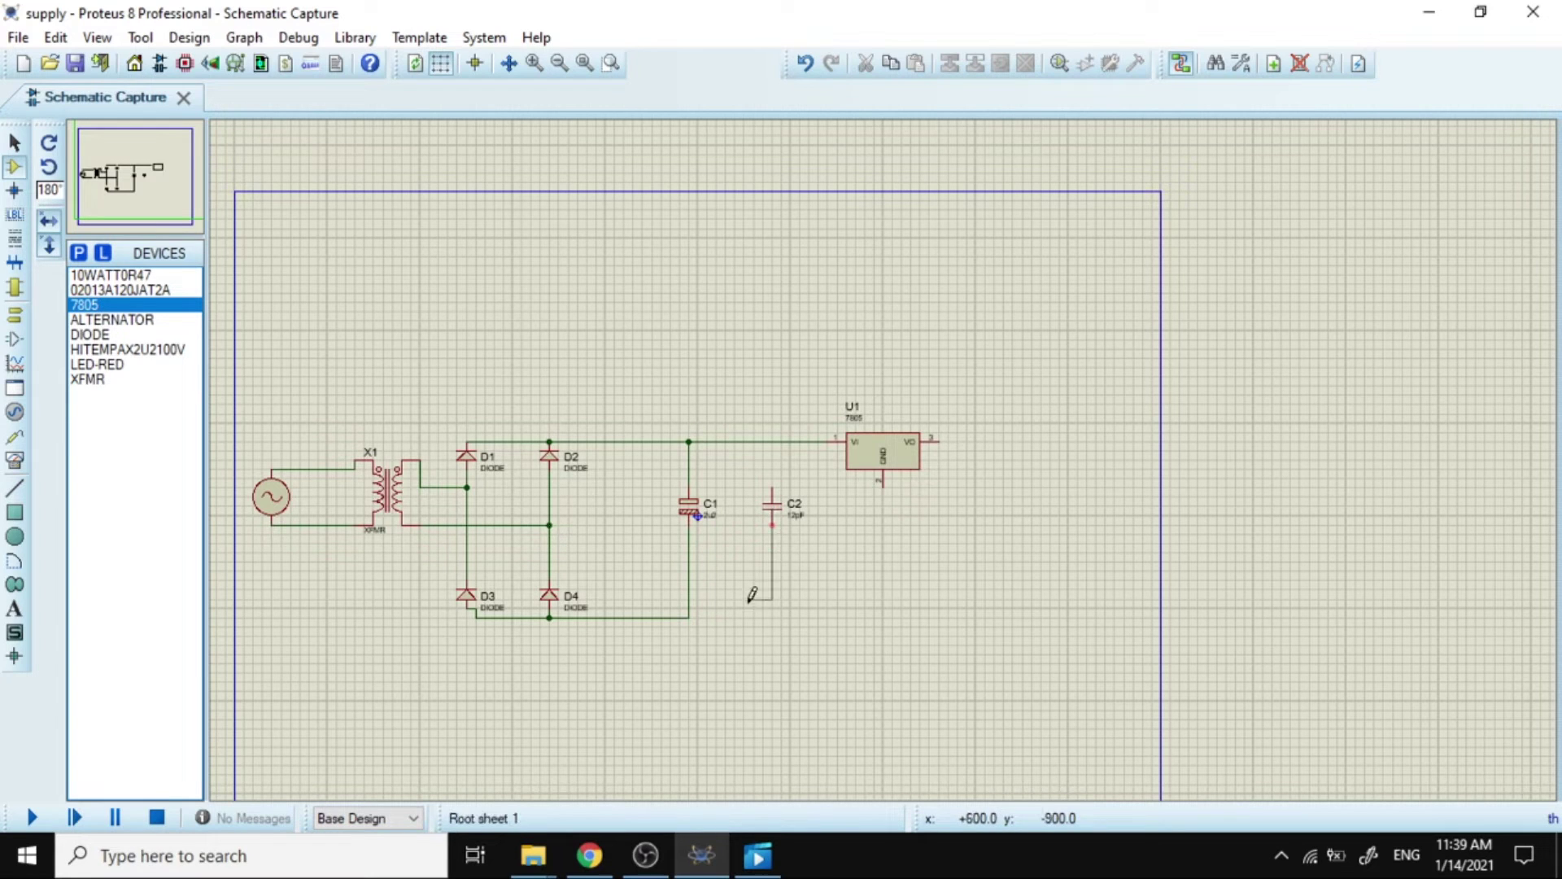
left_click(689, 617)
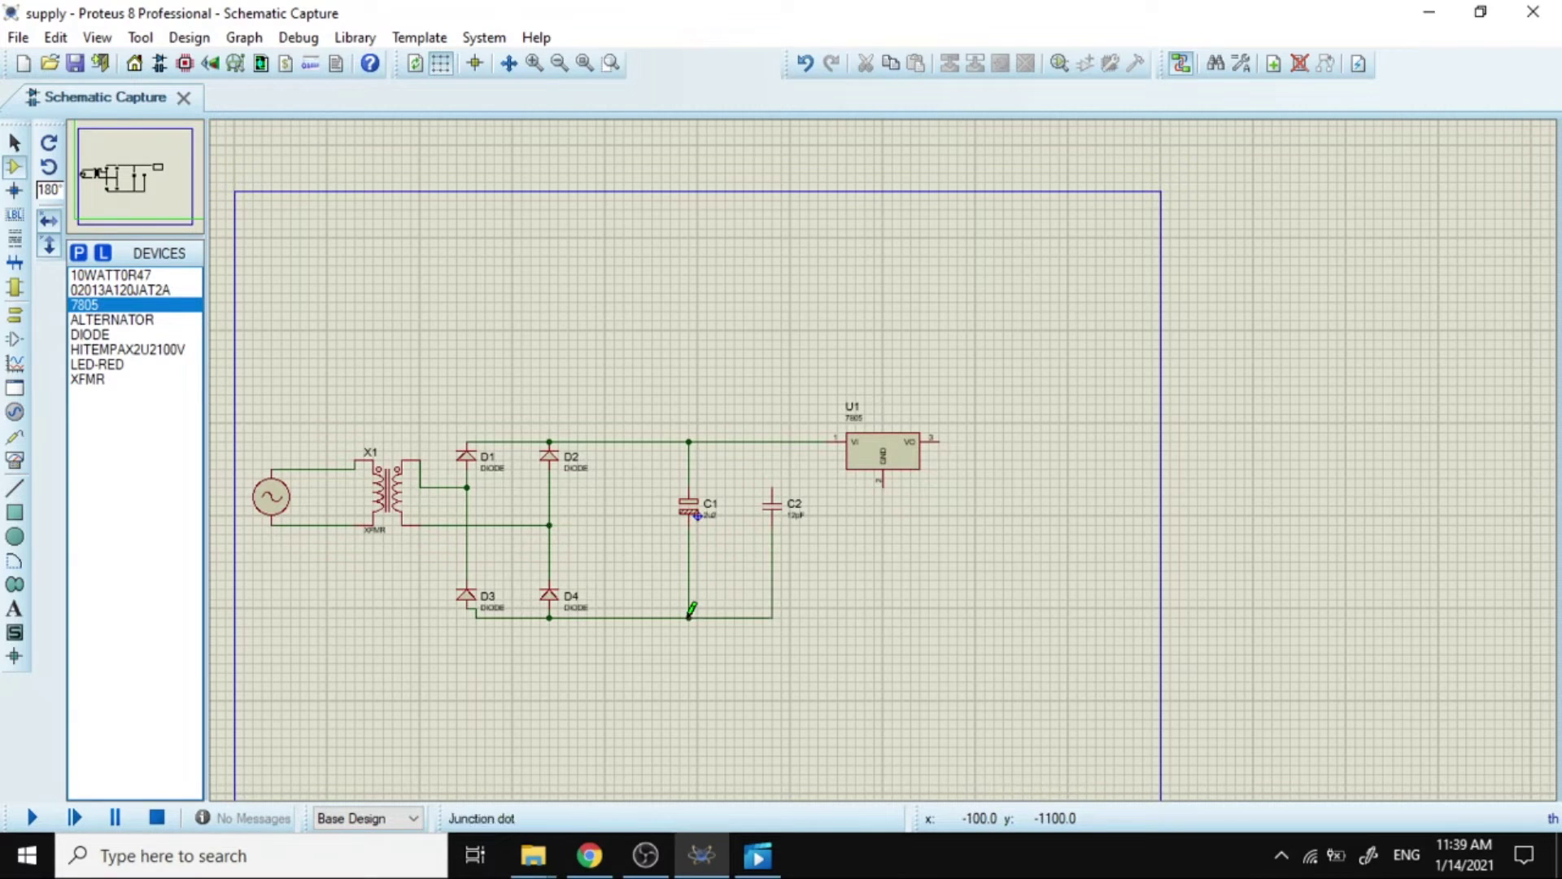
left_click(773, 486)
left_click(772, 442)
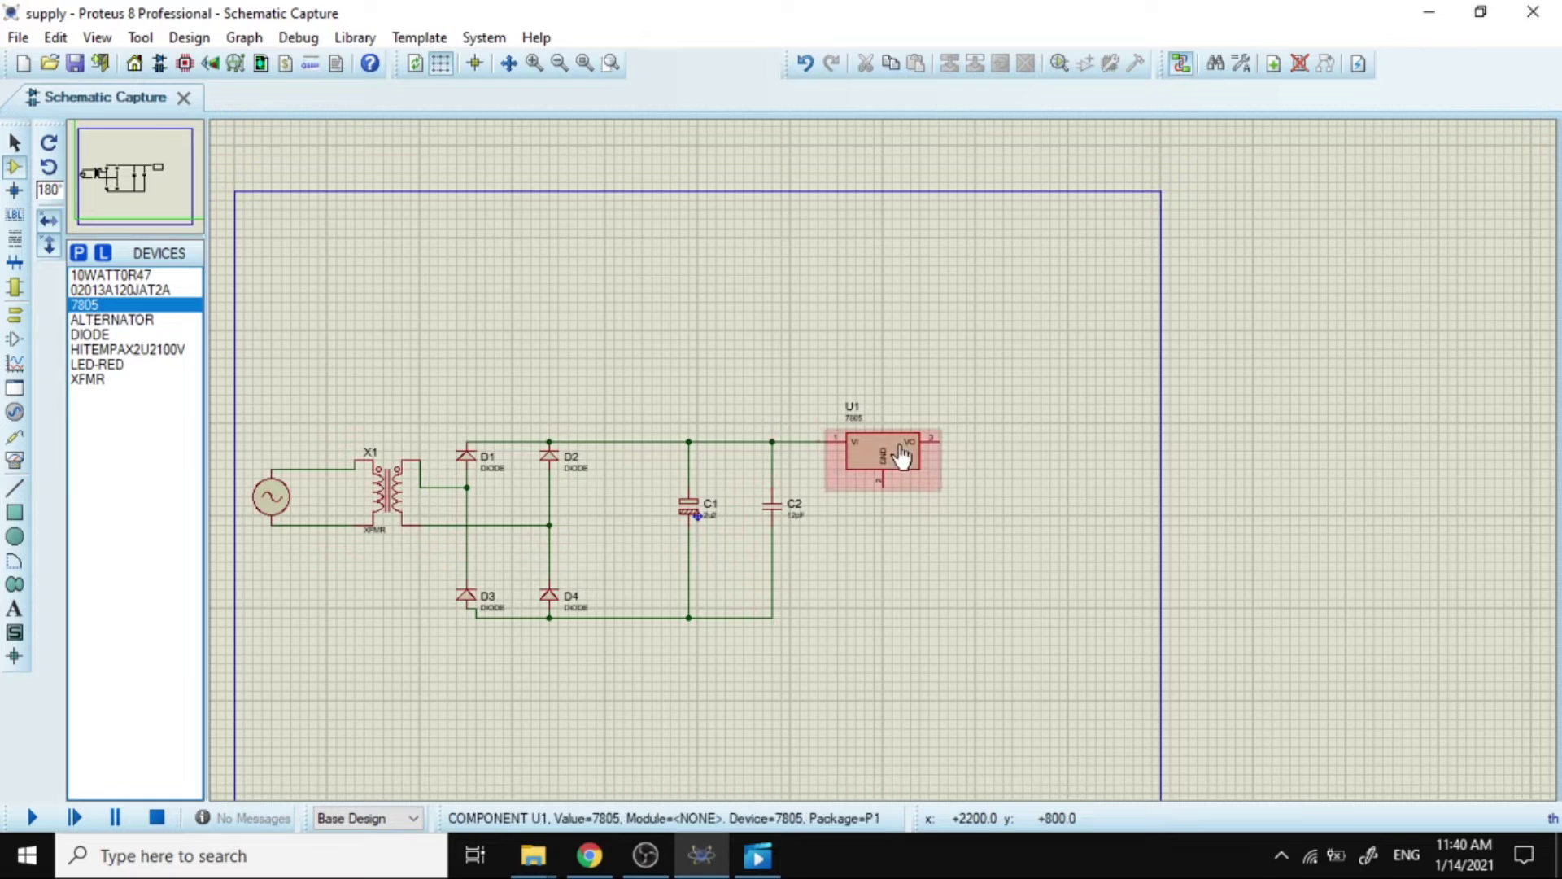
left_click(883, 480)
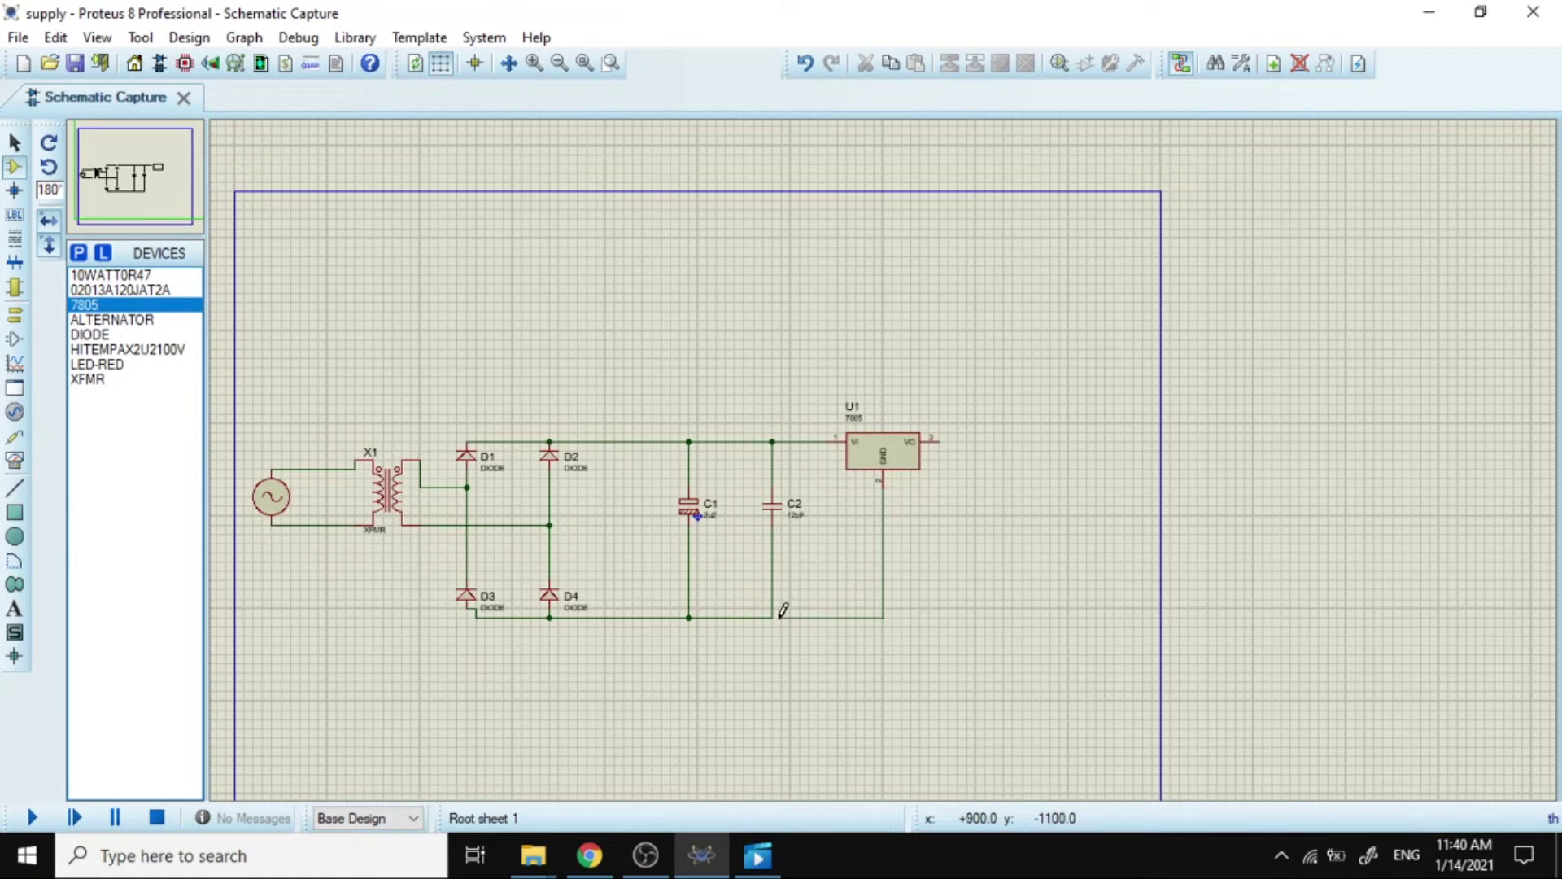
left_click(772, 617)
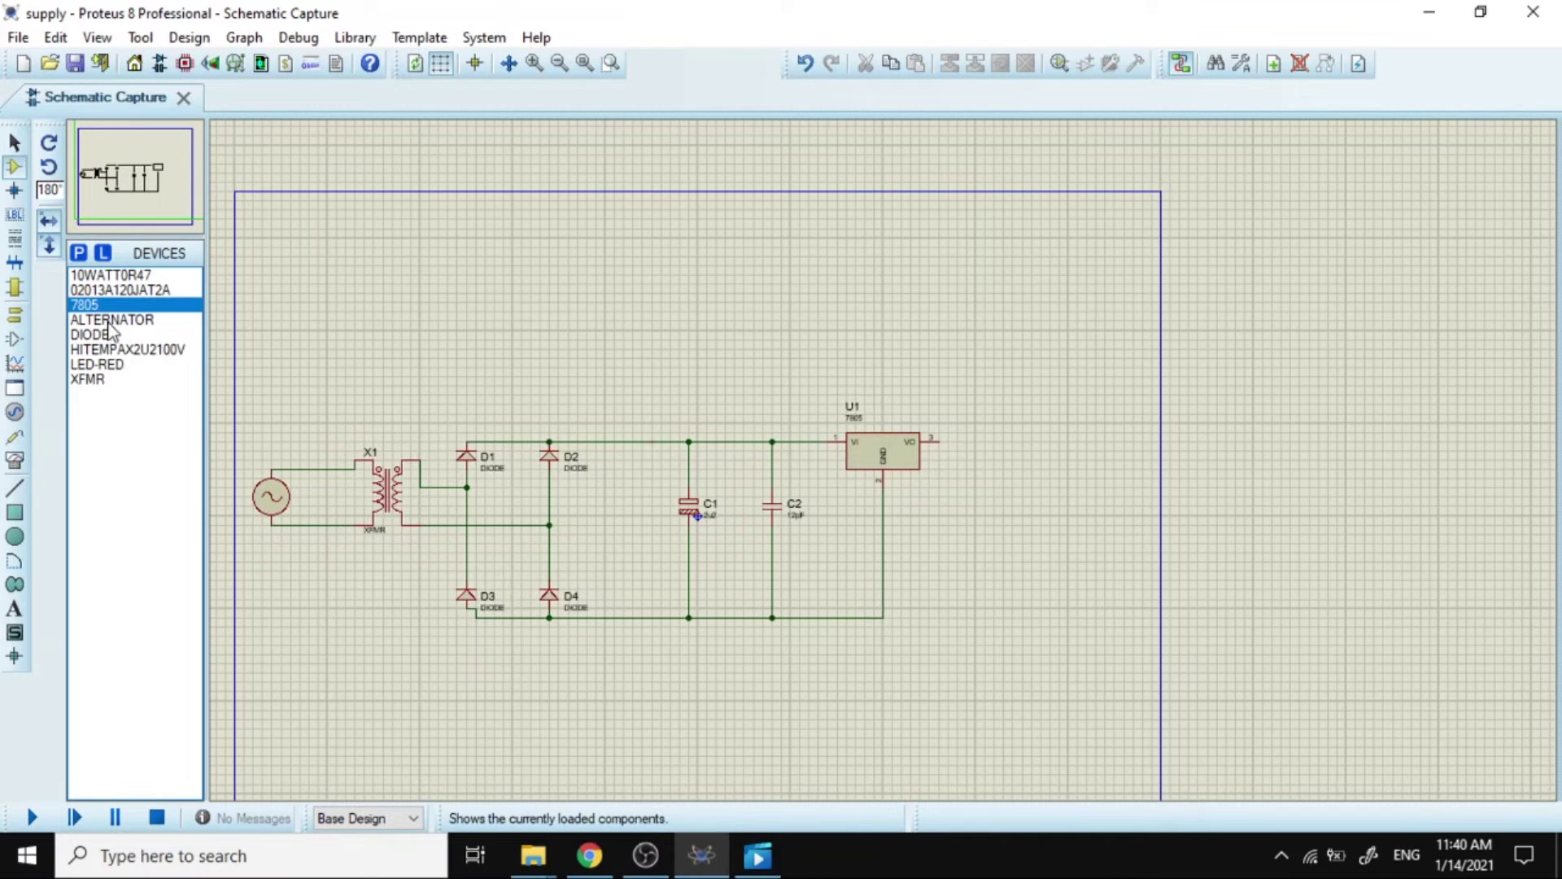
Place a vertical 10WATT0R47 resistor R1 right of U1 and a red LED D5 below it.
left_click(99, 276)
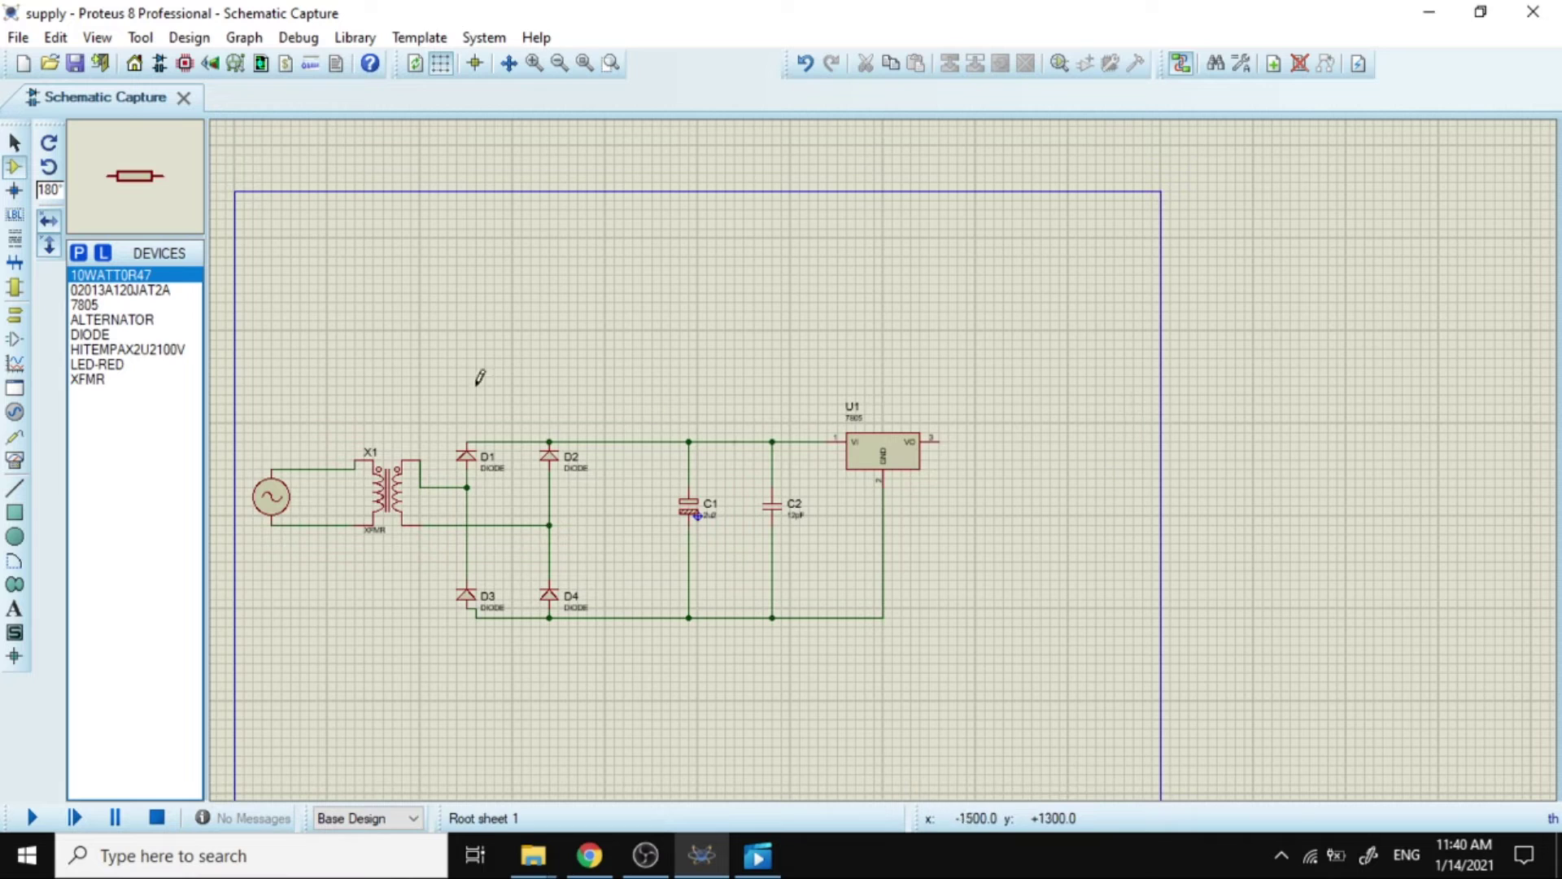
left_click(49, 145)
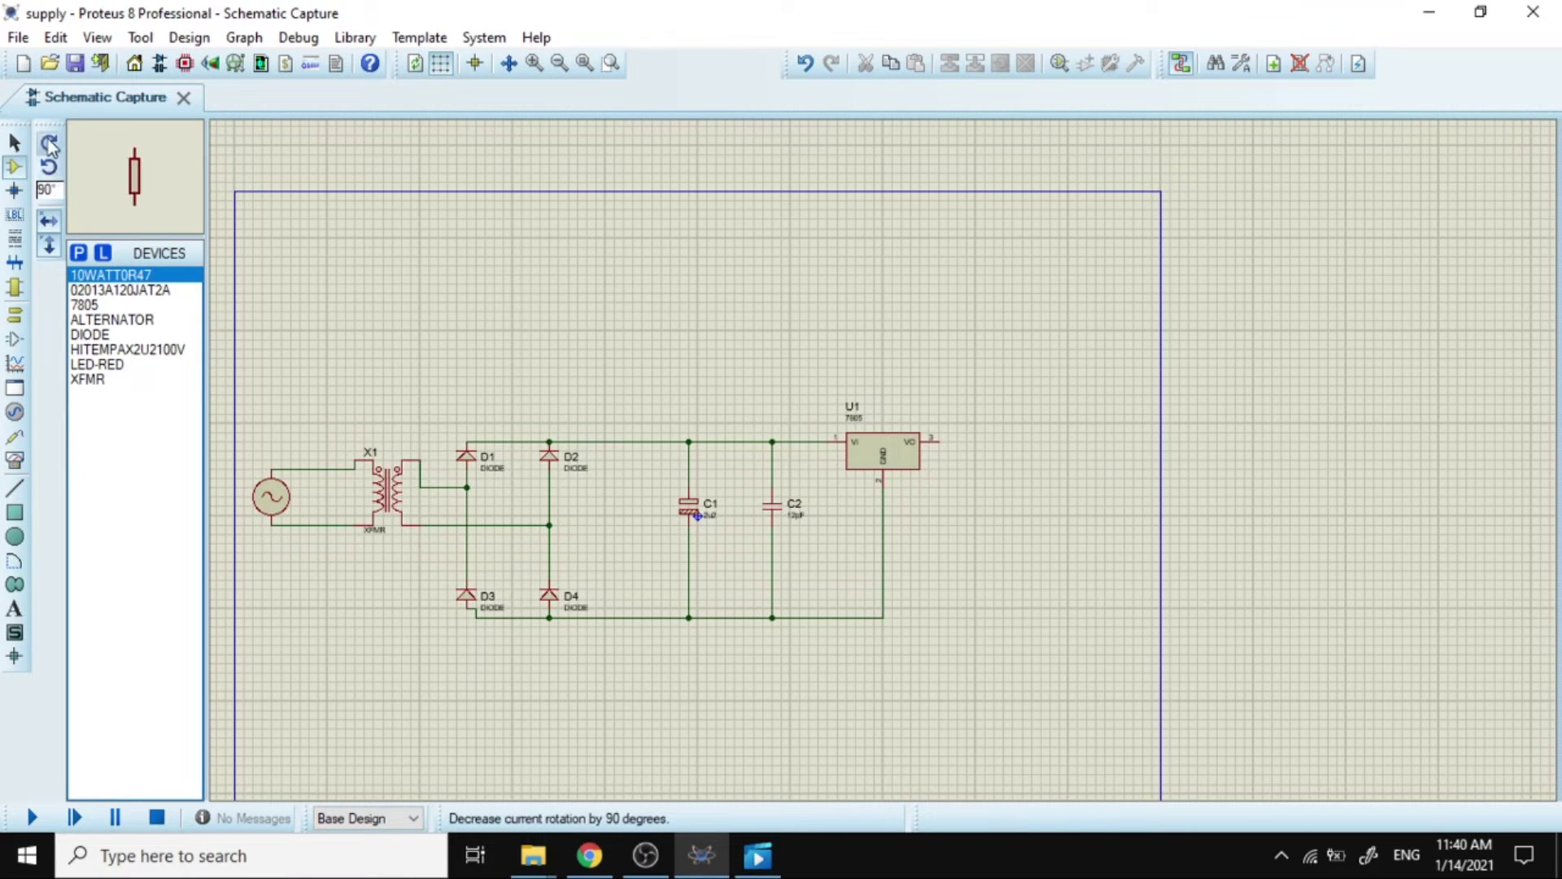
left_click(1001, 465)
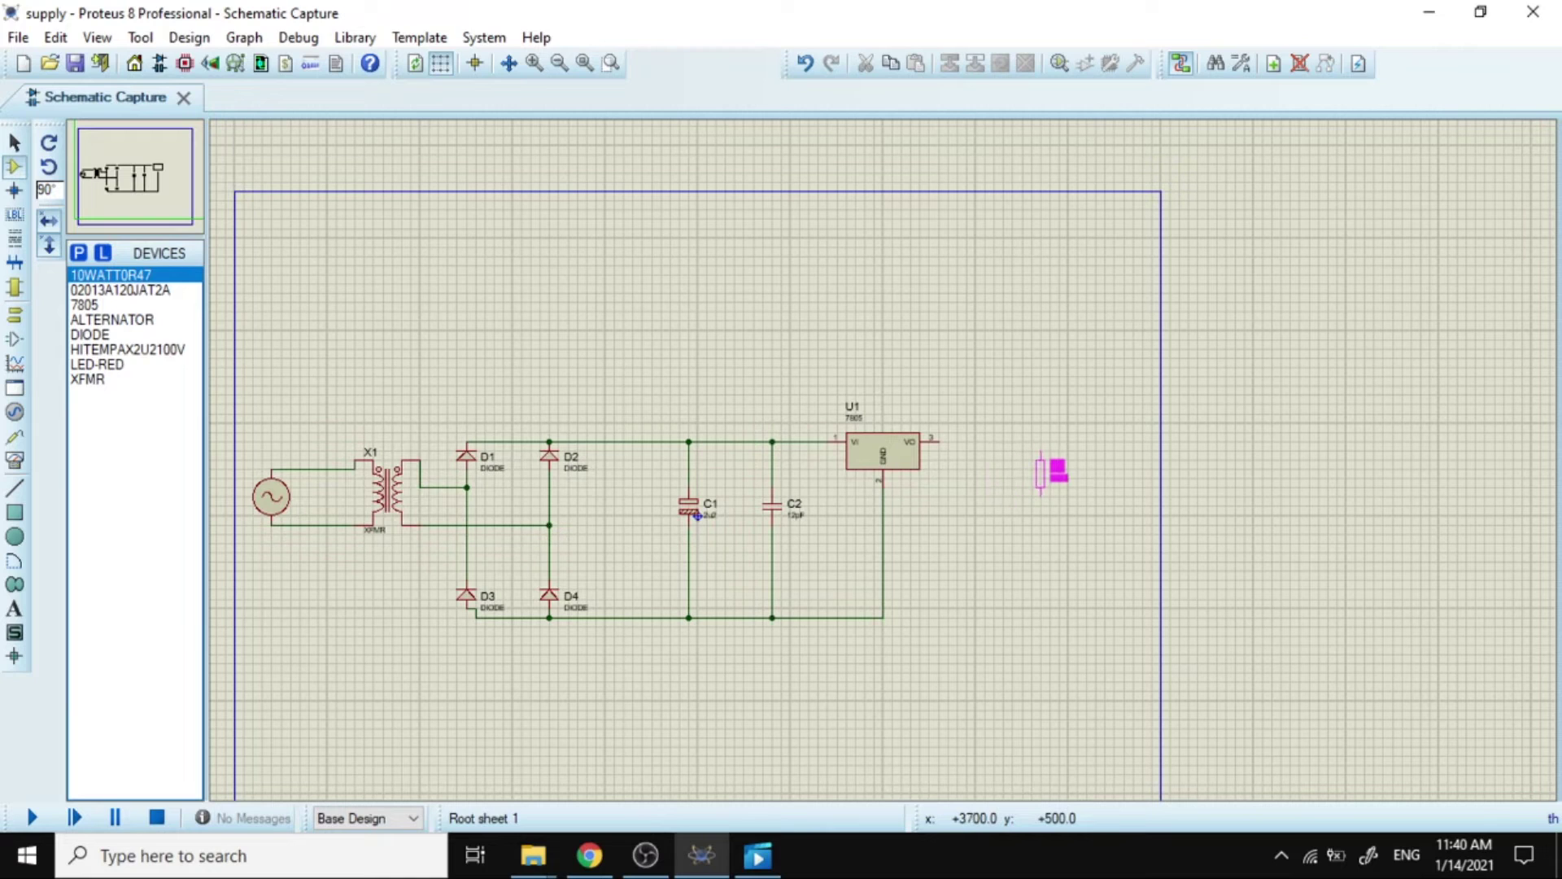
left_click(1041, 481)
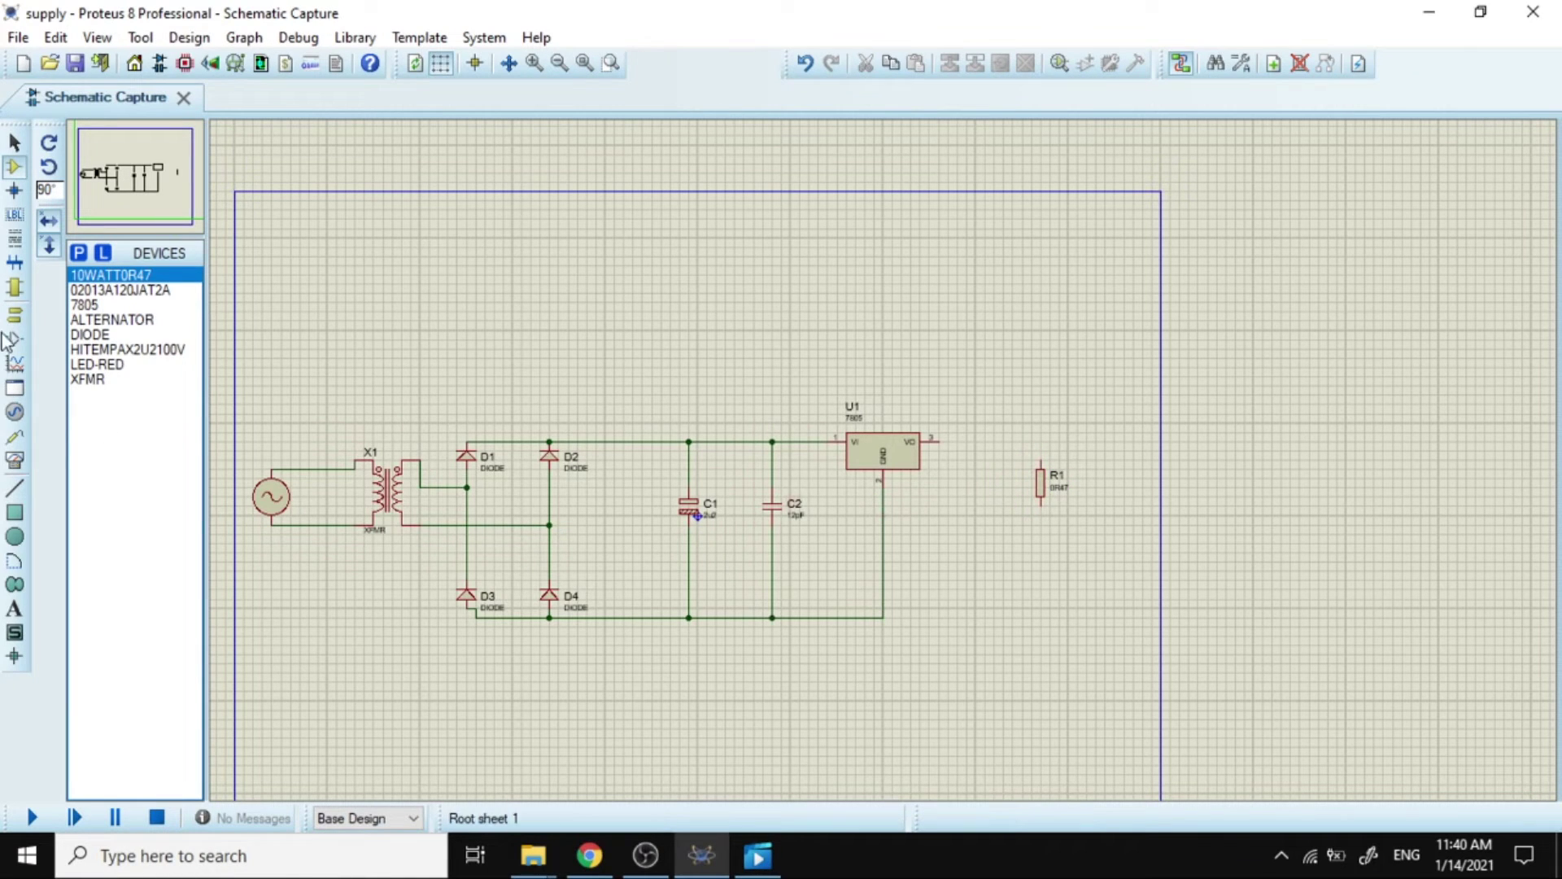
left_click(98, 364)
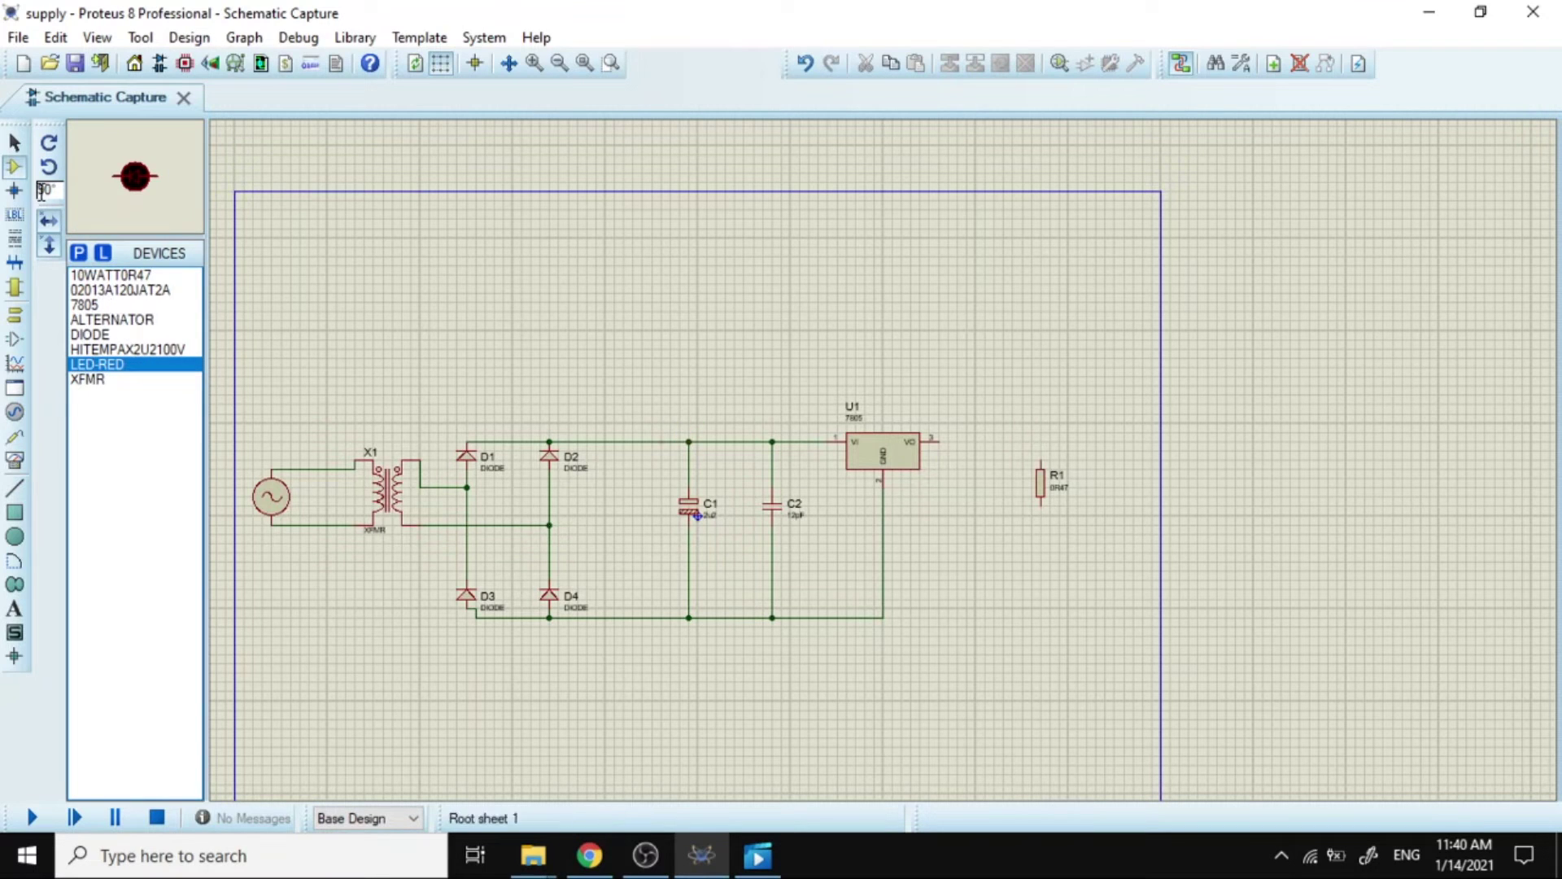
left_click(48, 167)
left_click(49, 167)
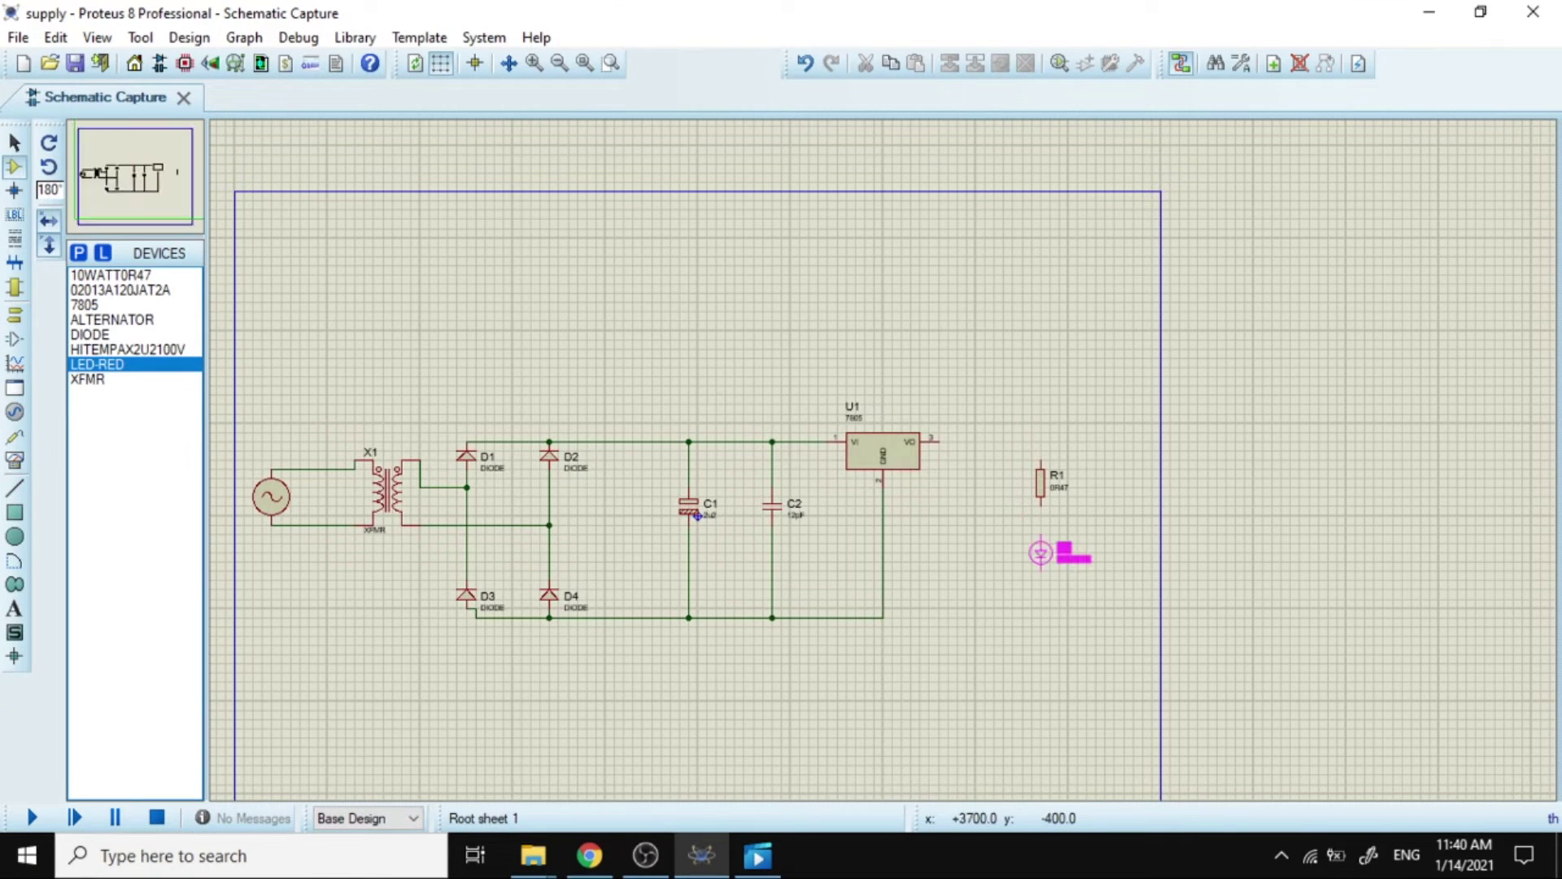
left_click(1041, 544)
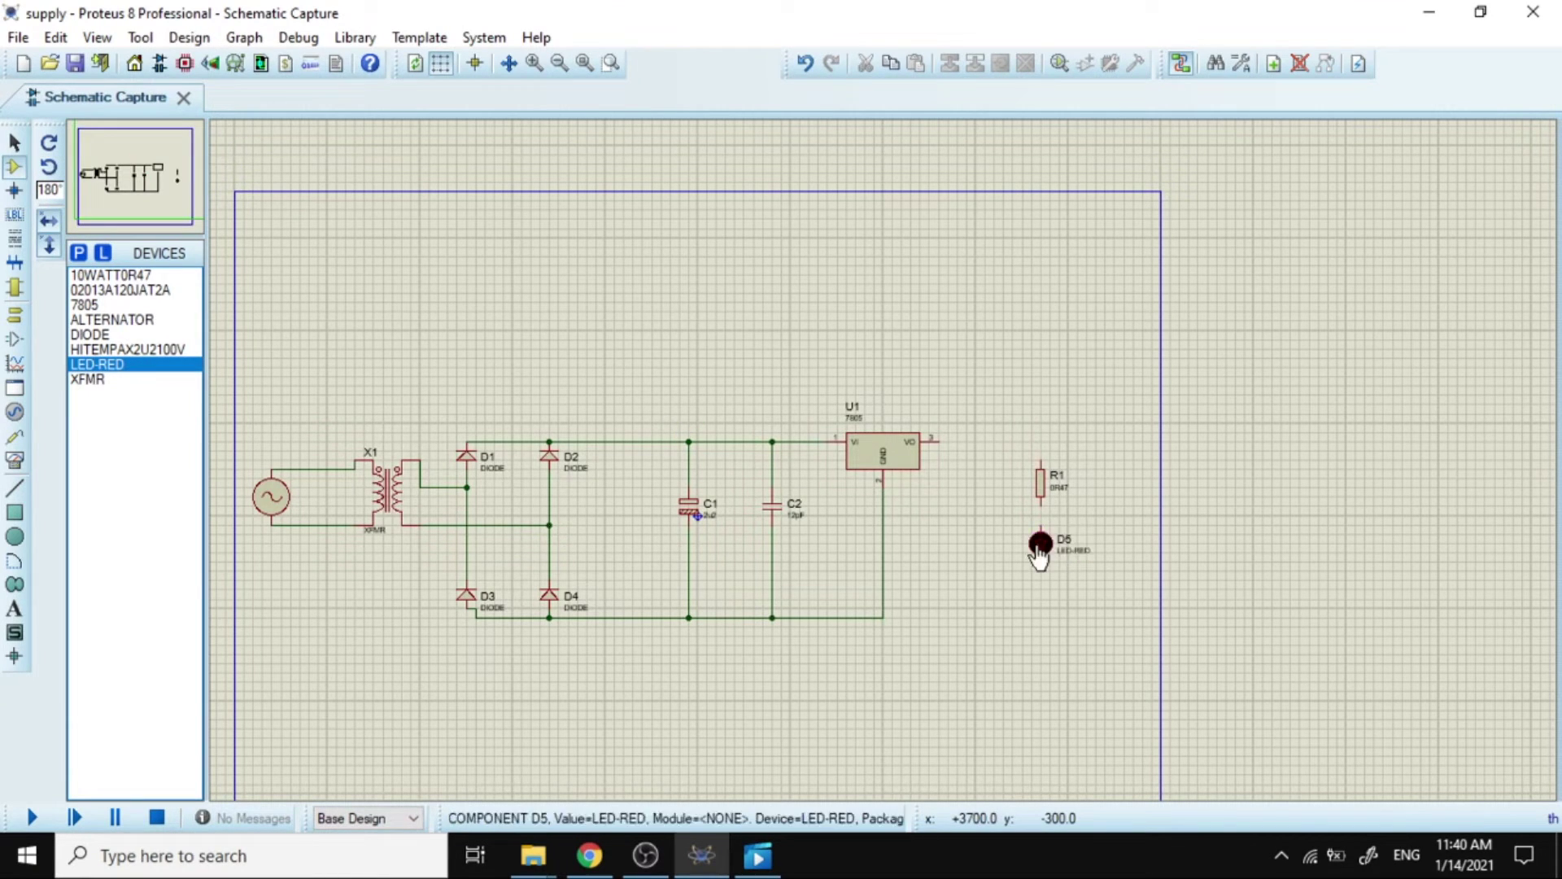
Wire R1's top pin to the 7805 output and the LED's bottom pin to the ground rail.
left_click(1042, 459)
left_click(940, 442)
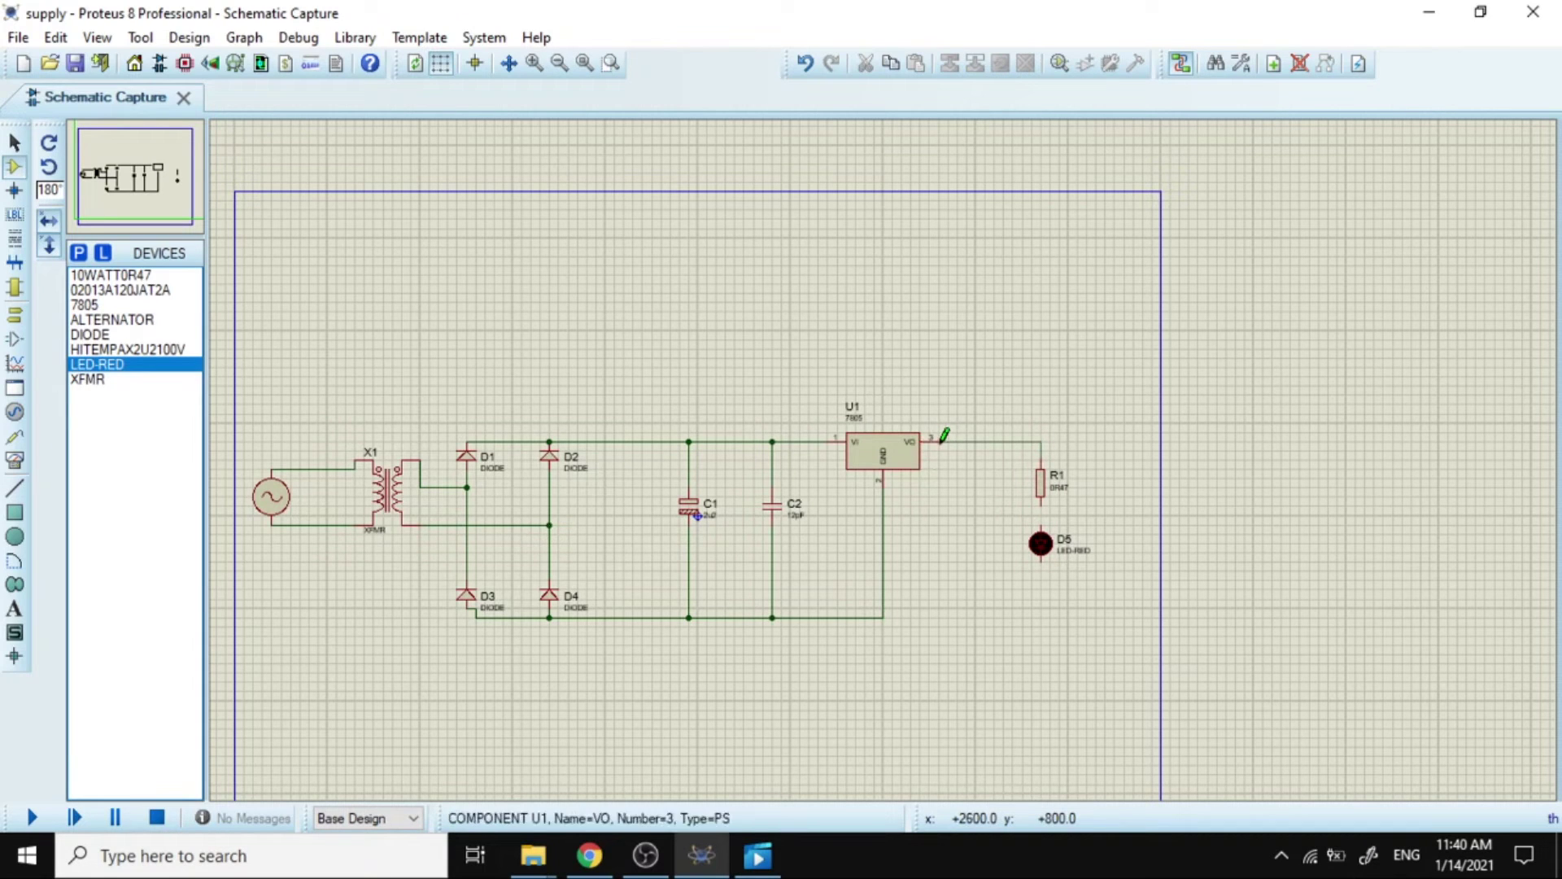
left_click(1041, 561)
left_click(883, 617)
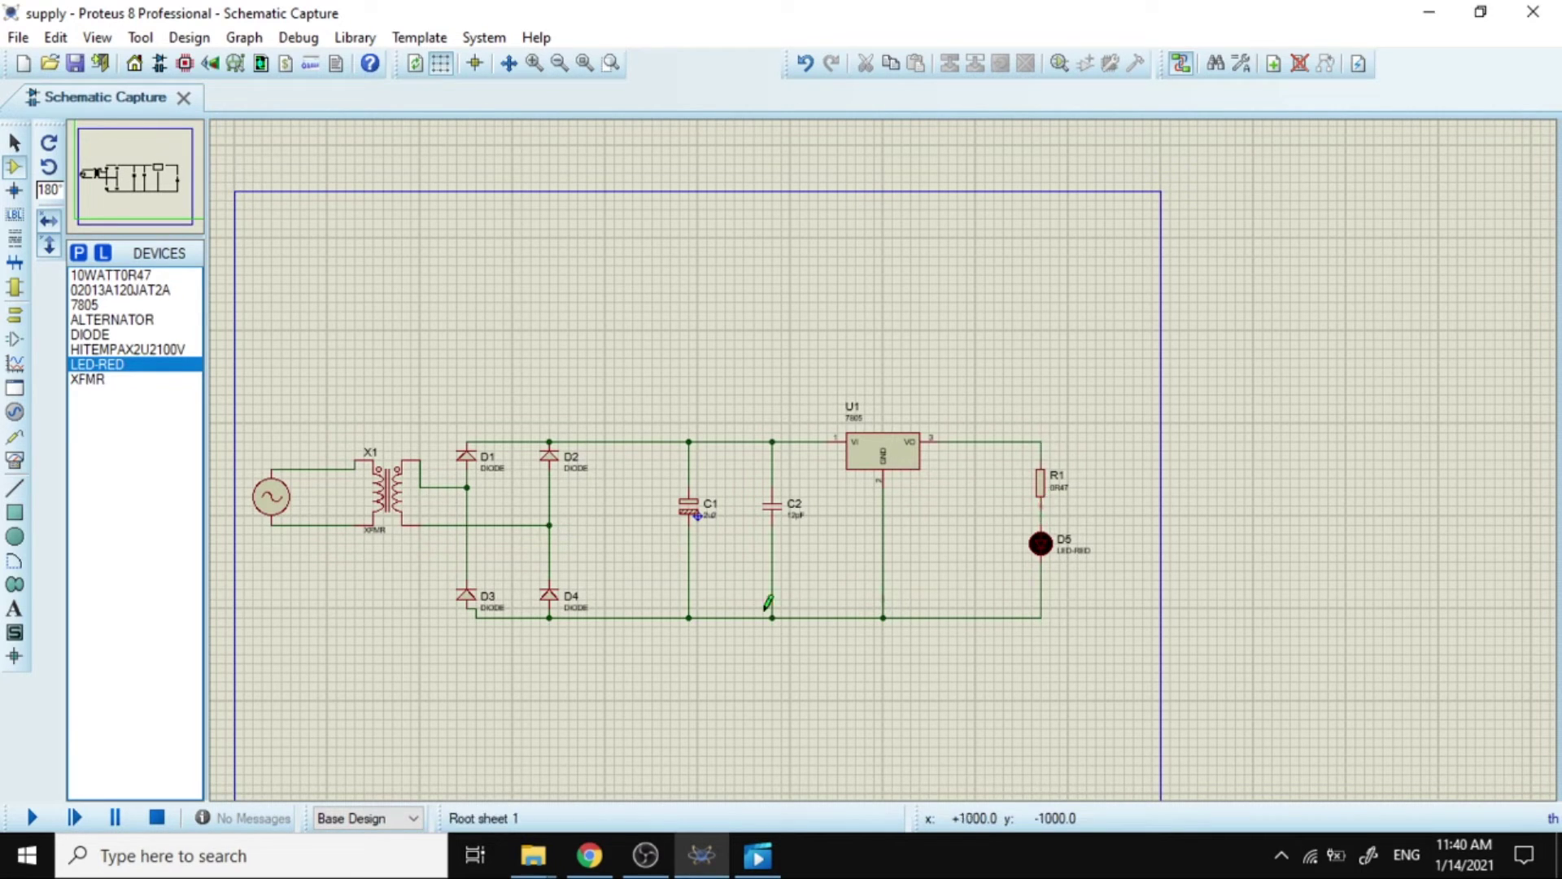
Place a GROUND terminal below C2.
left_click(15, 315)
left_click(97, 351)
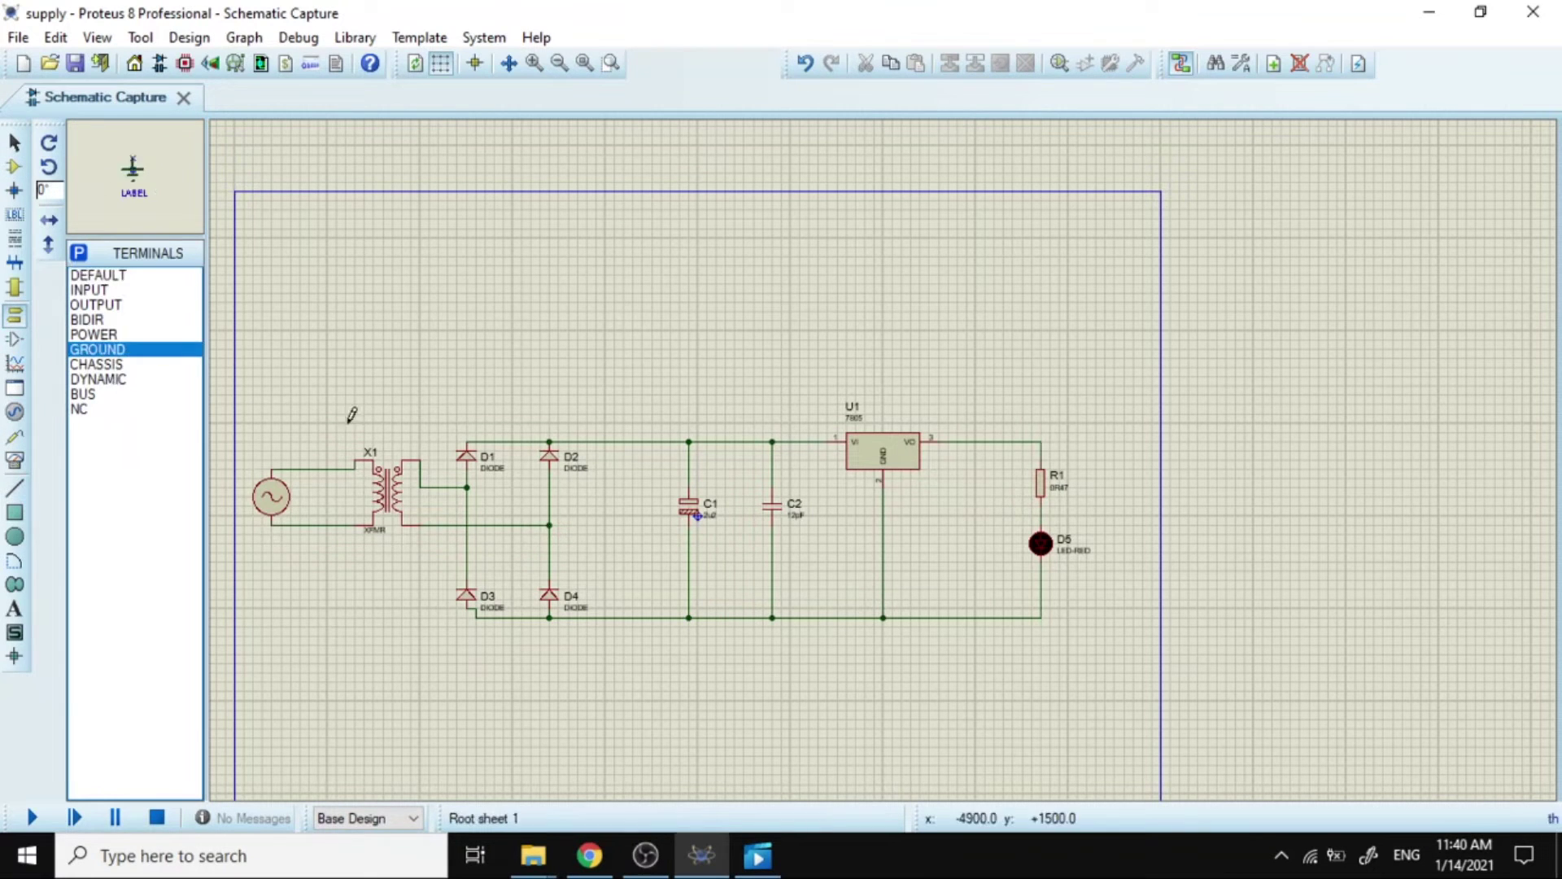
left_click(772, 654)
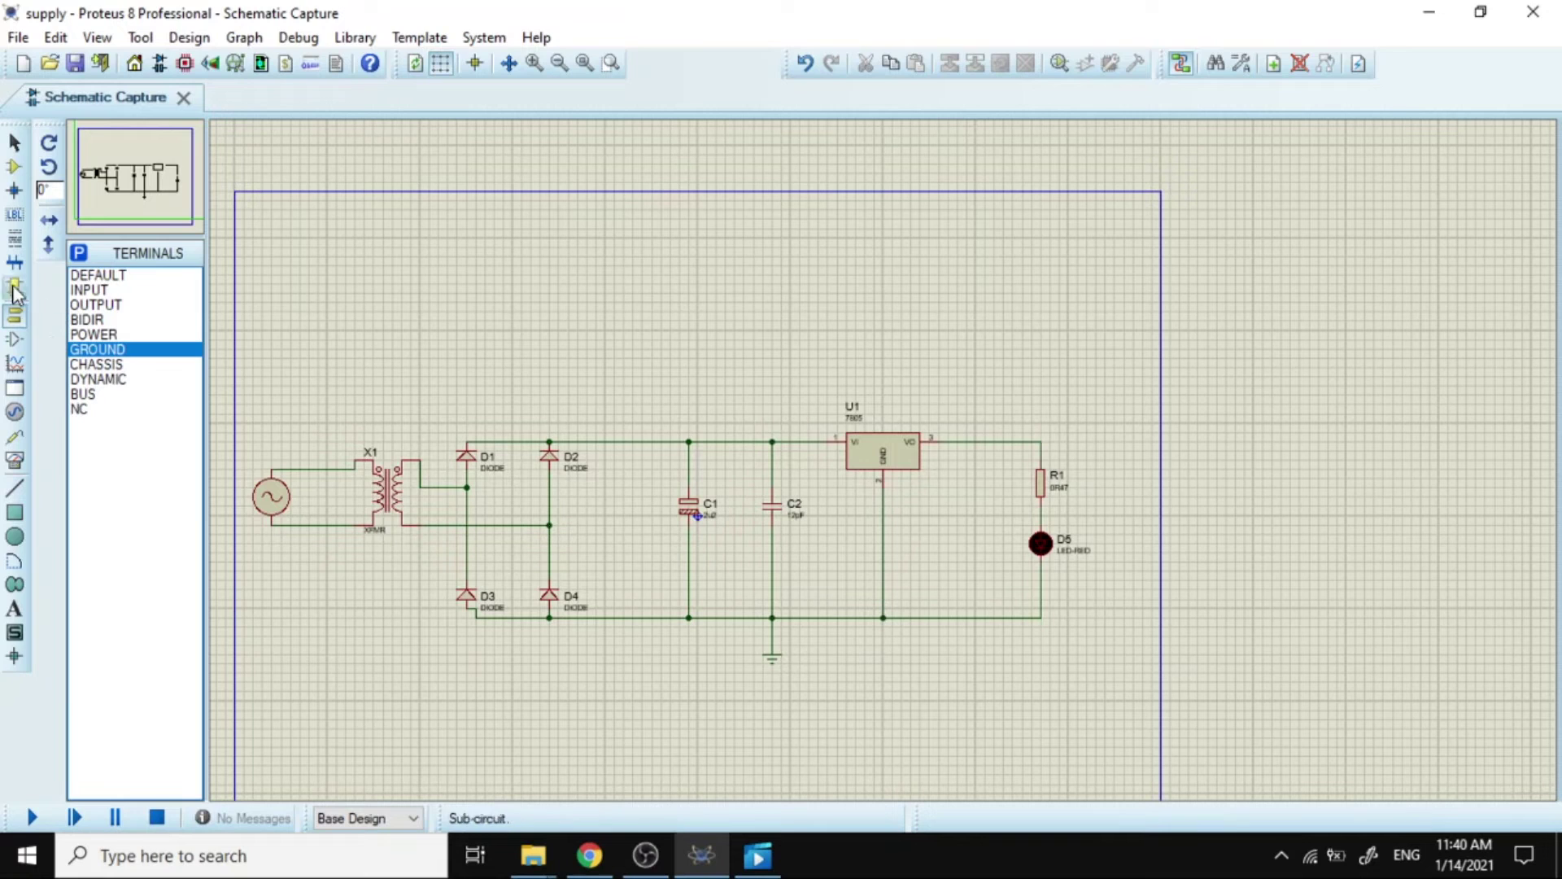
Add a vertical 02013A120JAT2A capacitor C3 between the 7805 output wire and the ground rail.
left_click(13, 166)
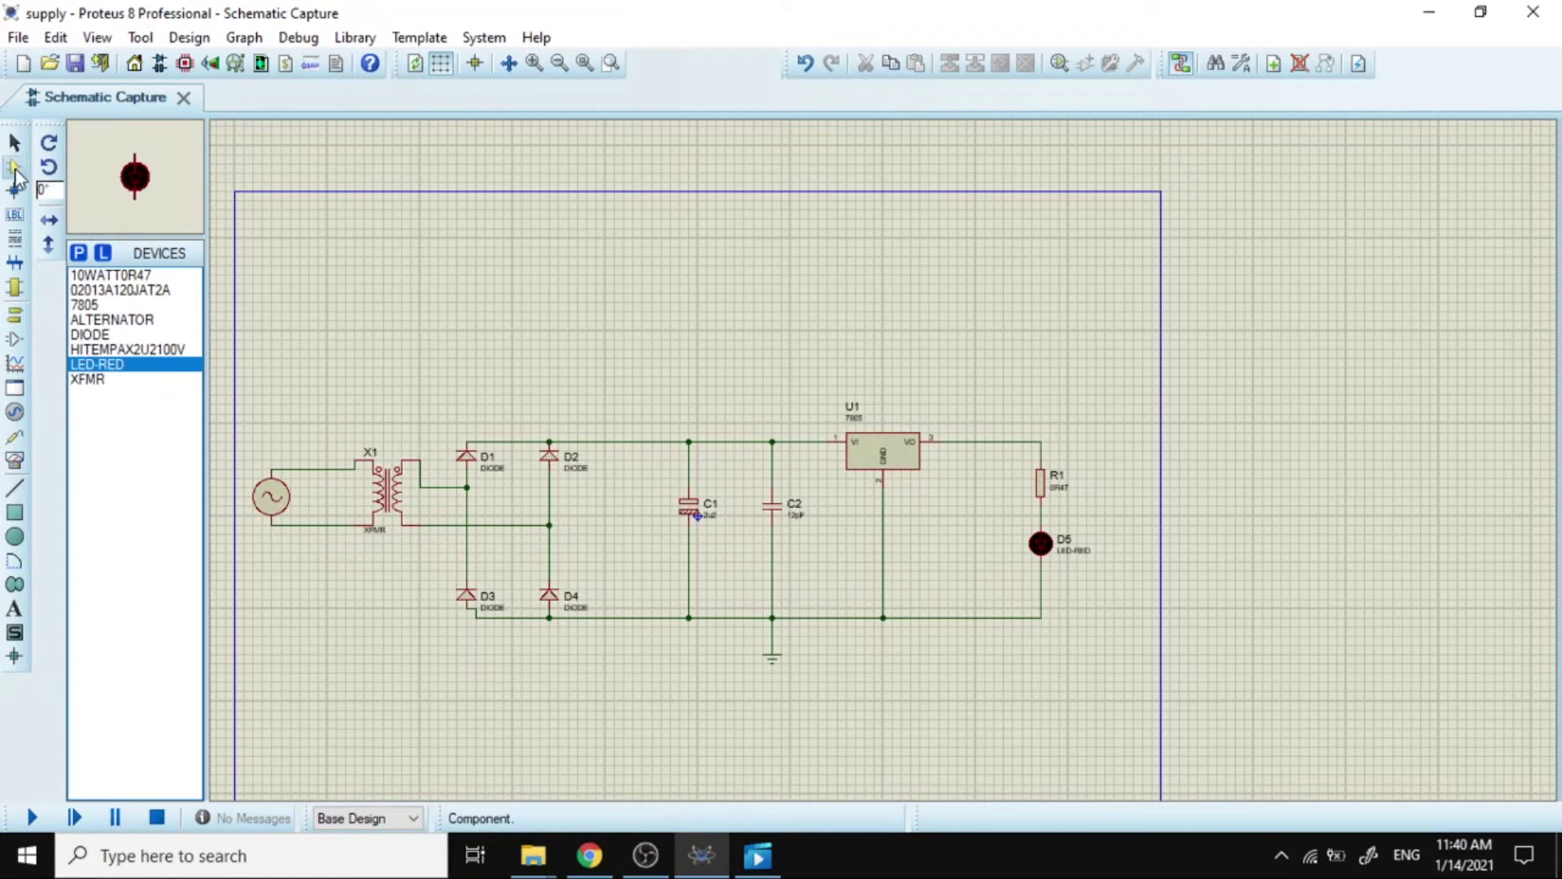
left_click(112, 291)
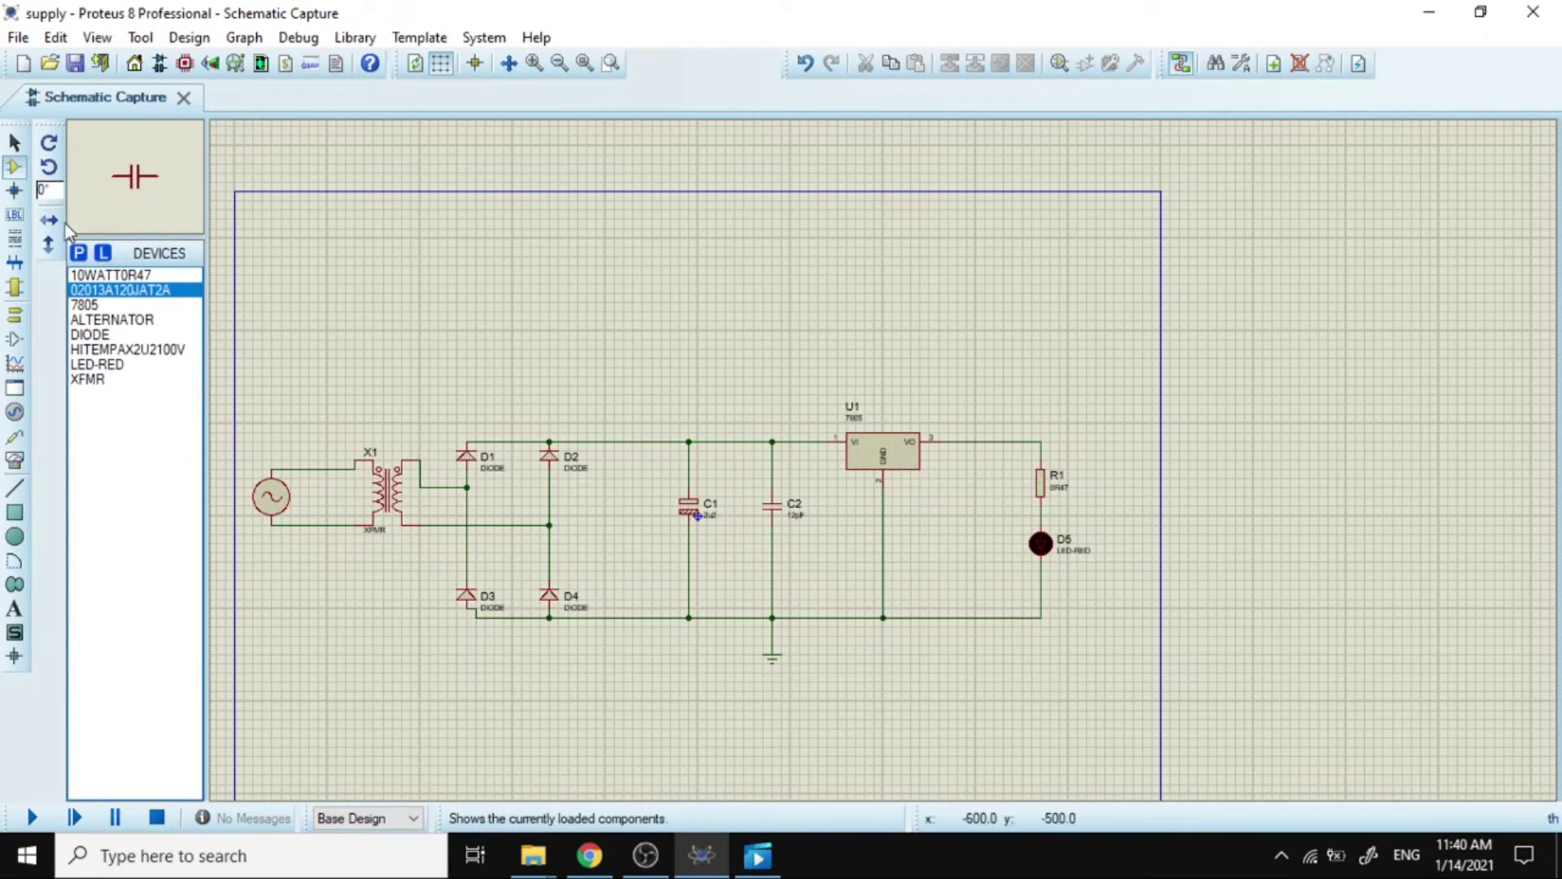
left_click(49, 167)
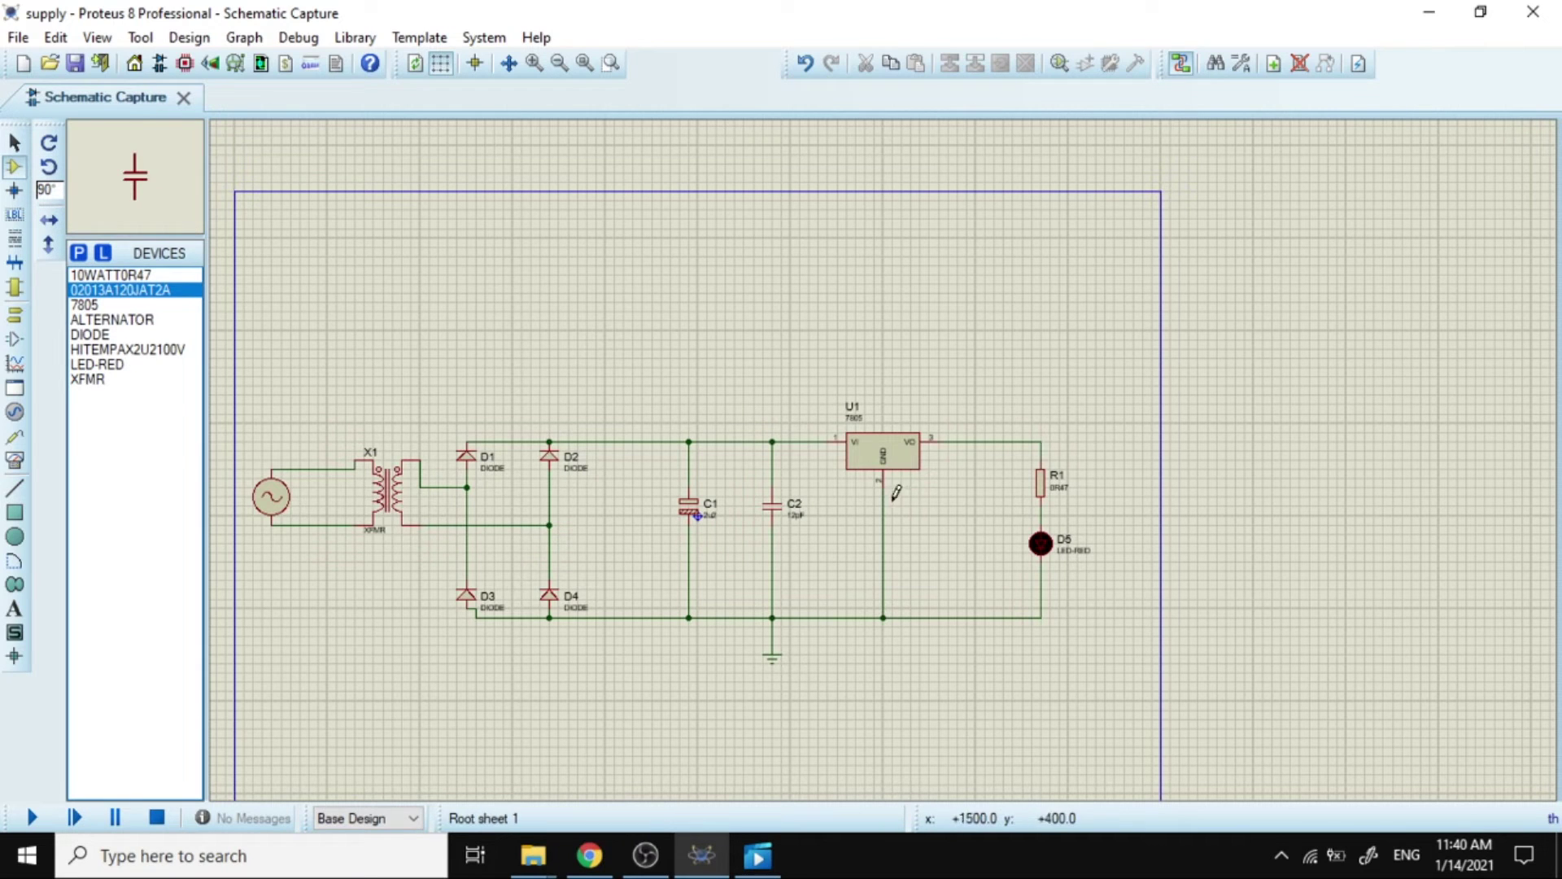
left_click(958, 527)
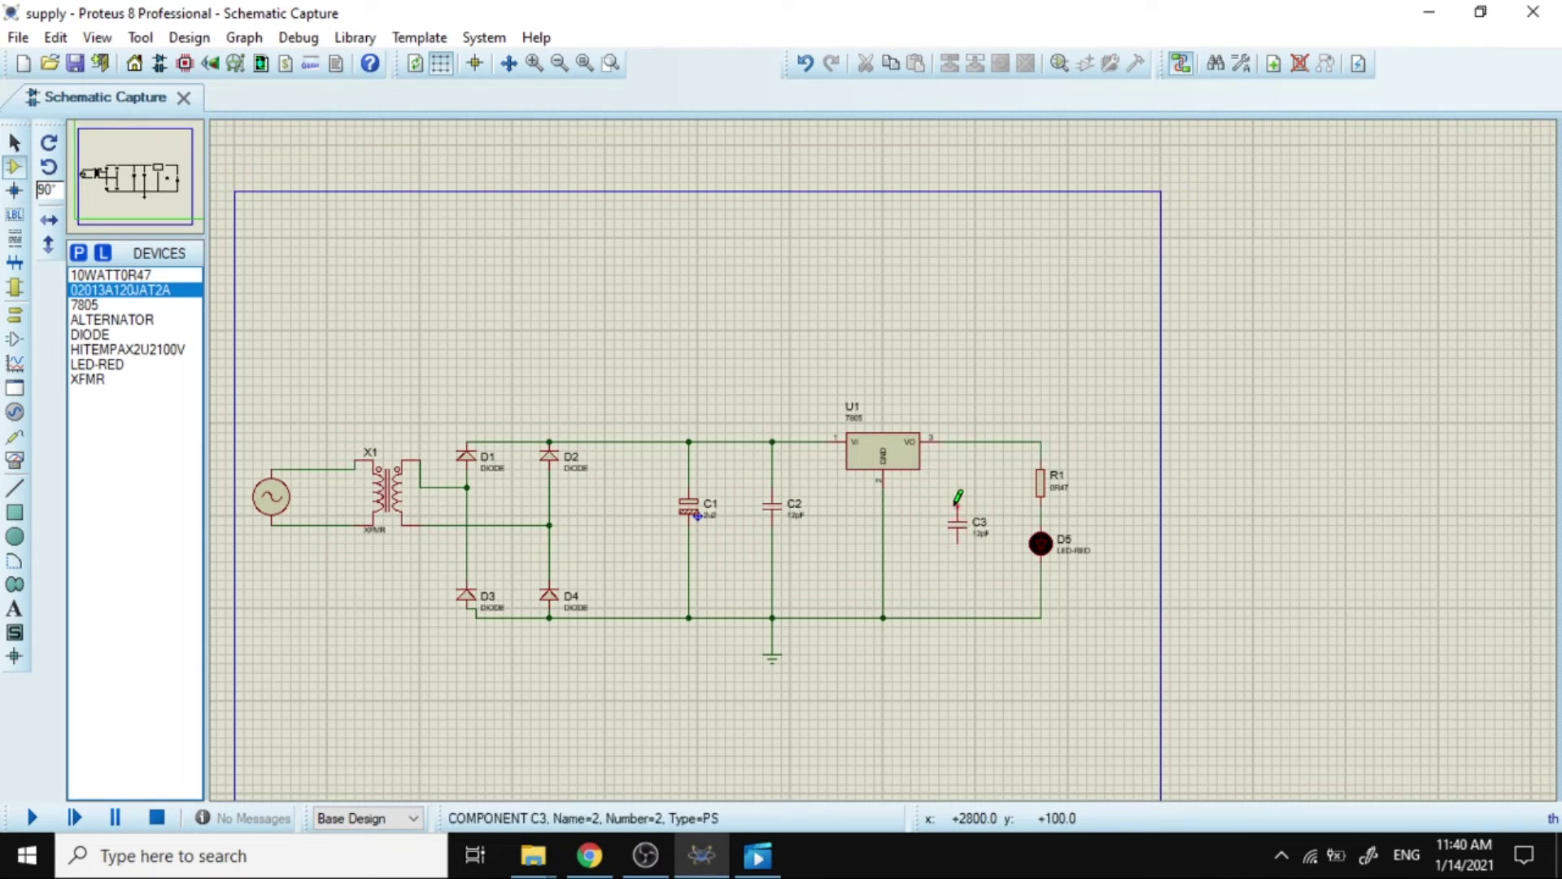
left_click(958, 487)
left_click(957, 441)
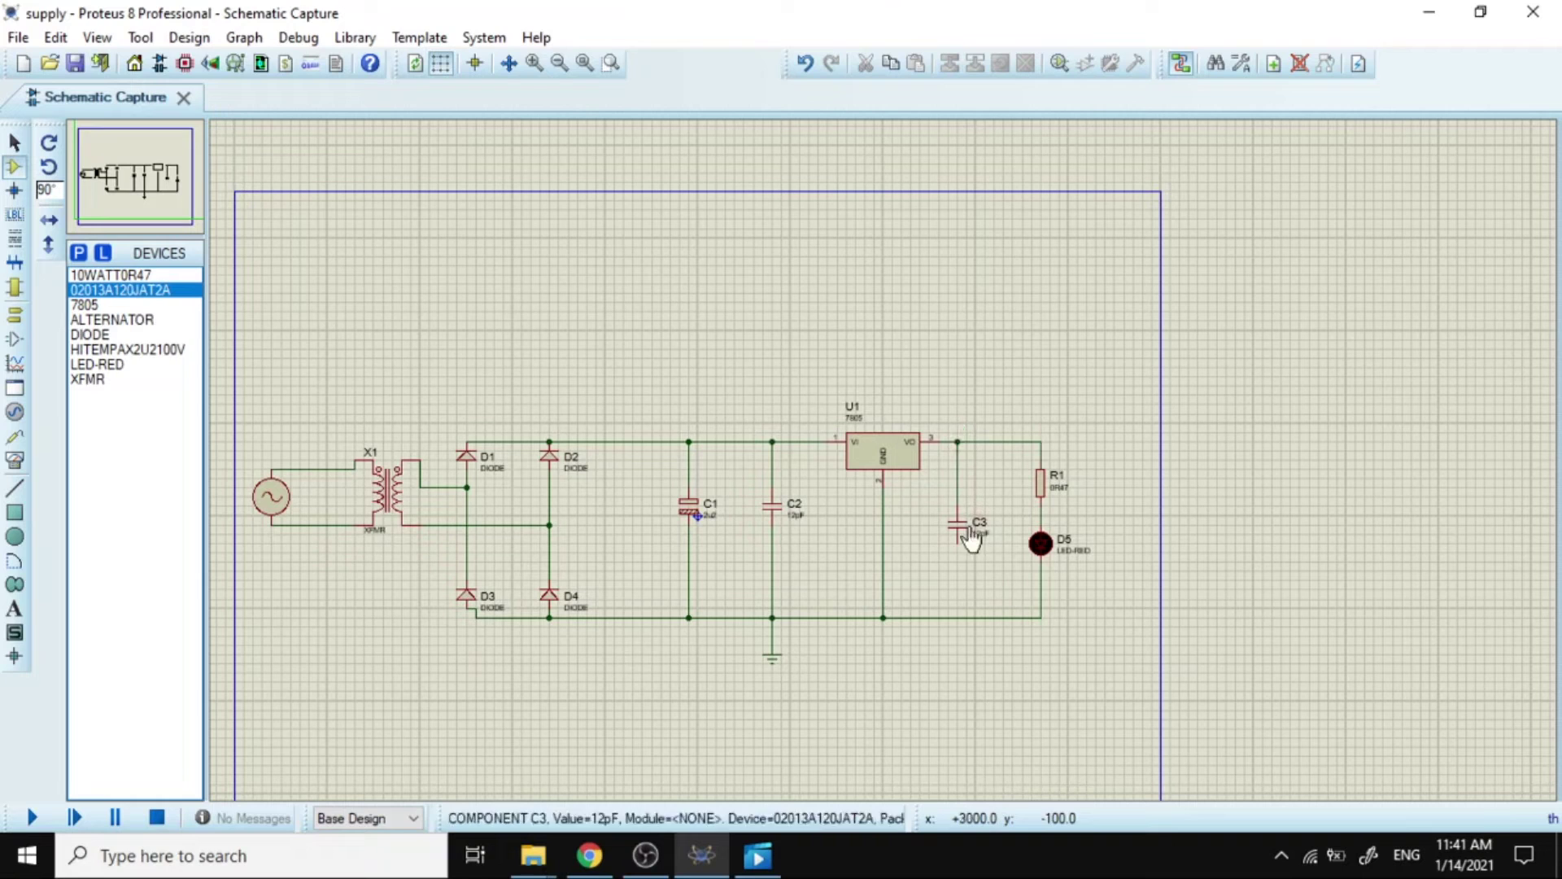
left_click(959, 542)
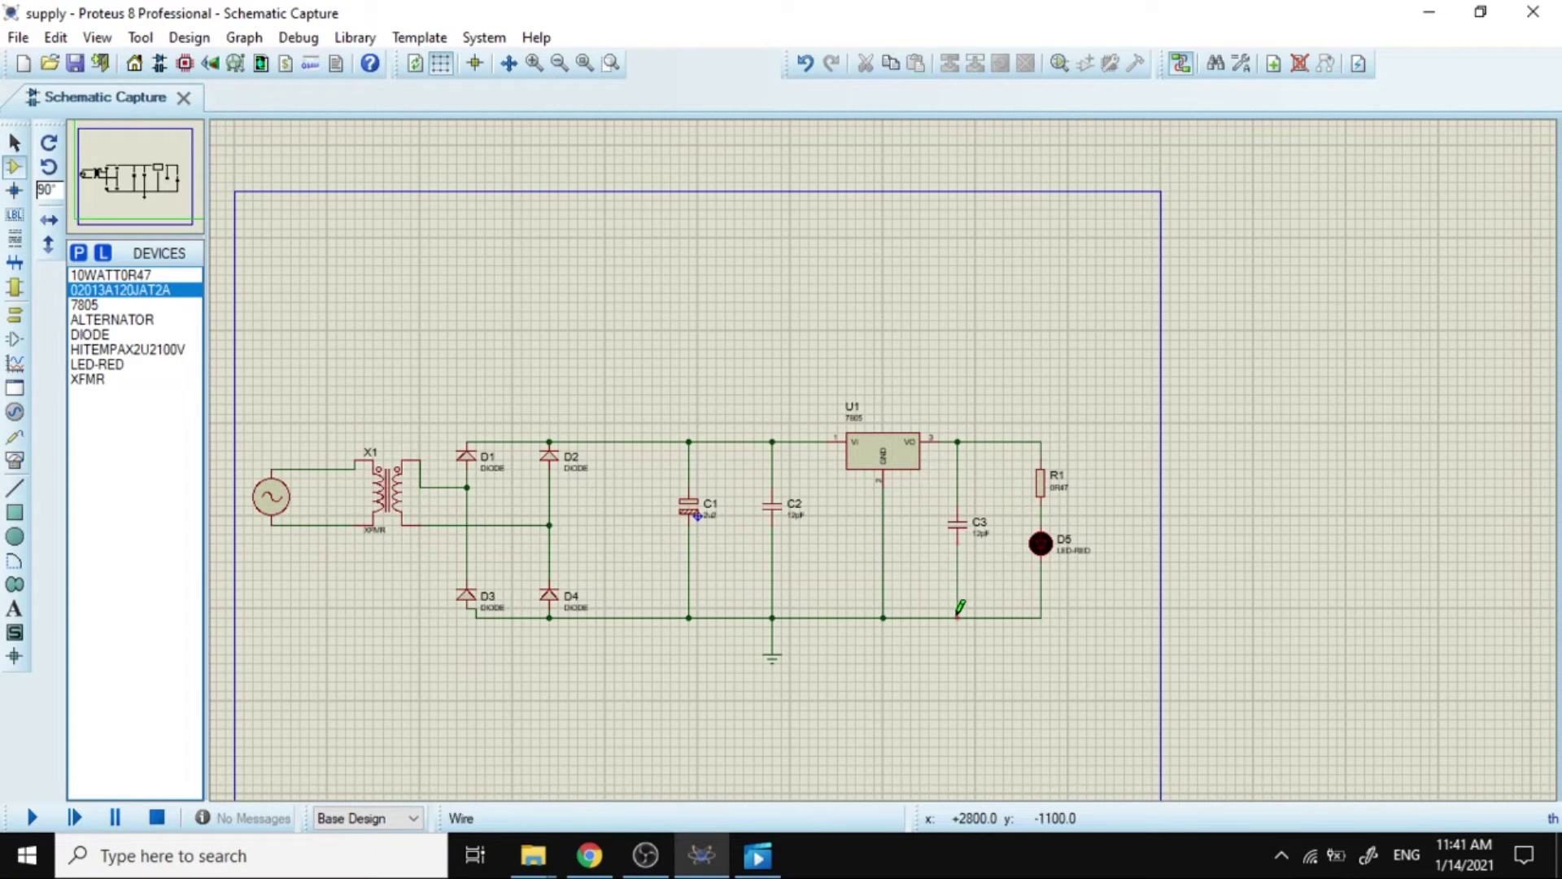
left_click(958, 618)
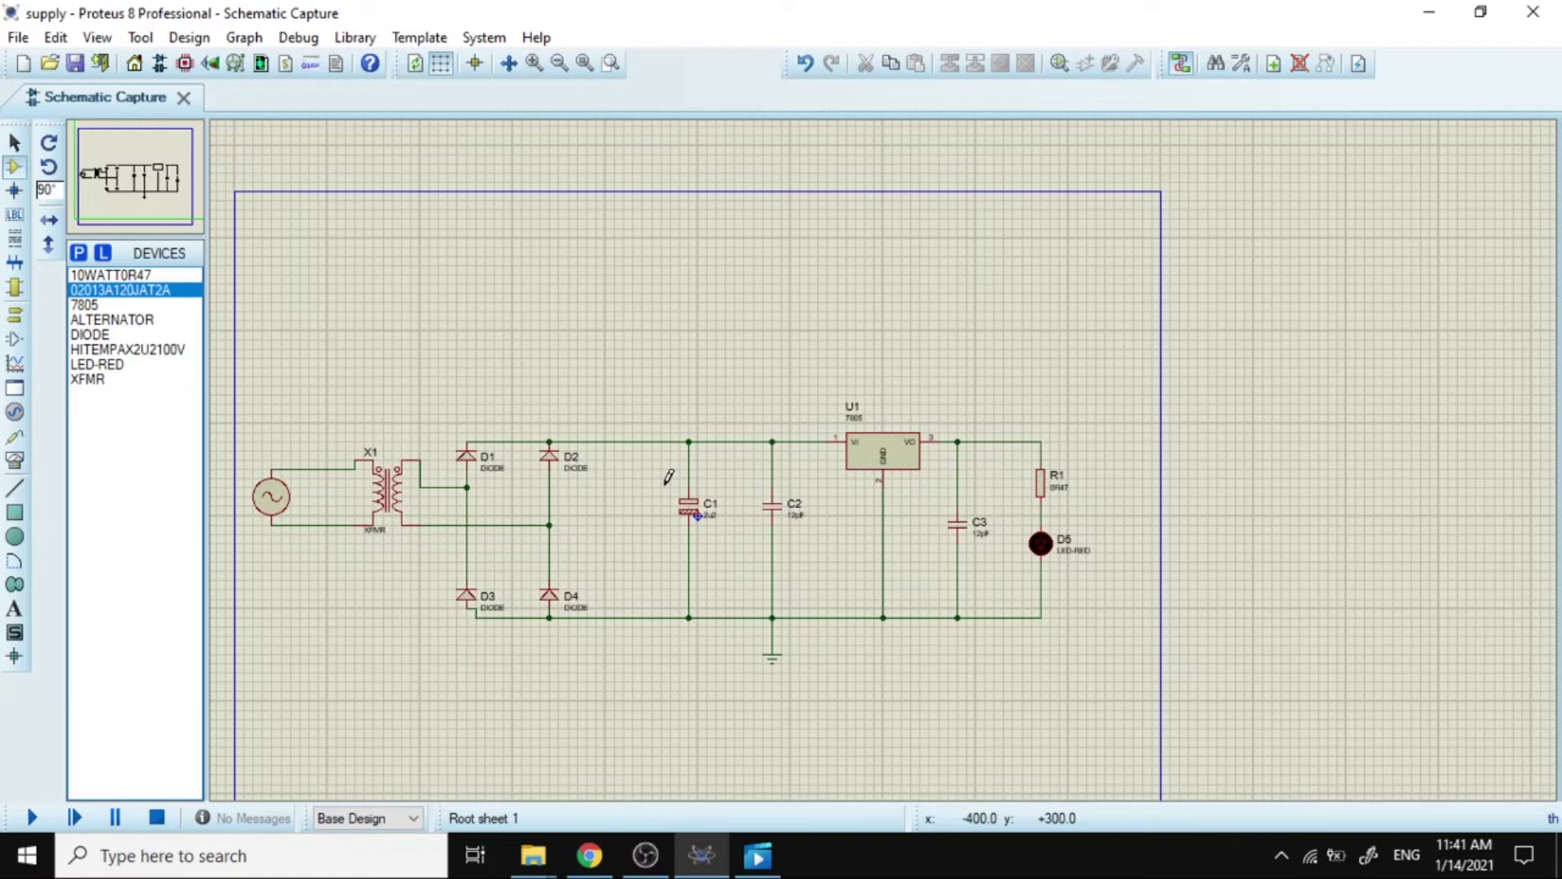
Give the AC alternator a frequency of 50Hz and an amplitude of 311V.
double_click(277, 505)
left_click(668, 373)
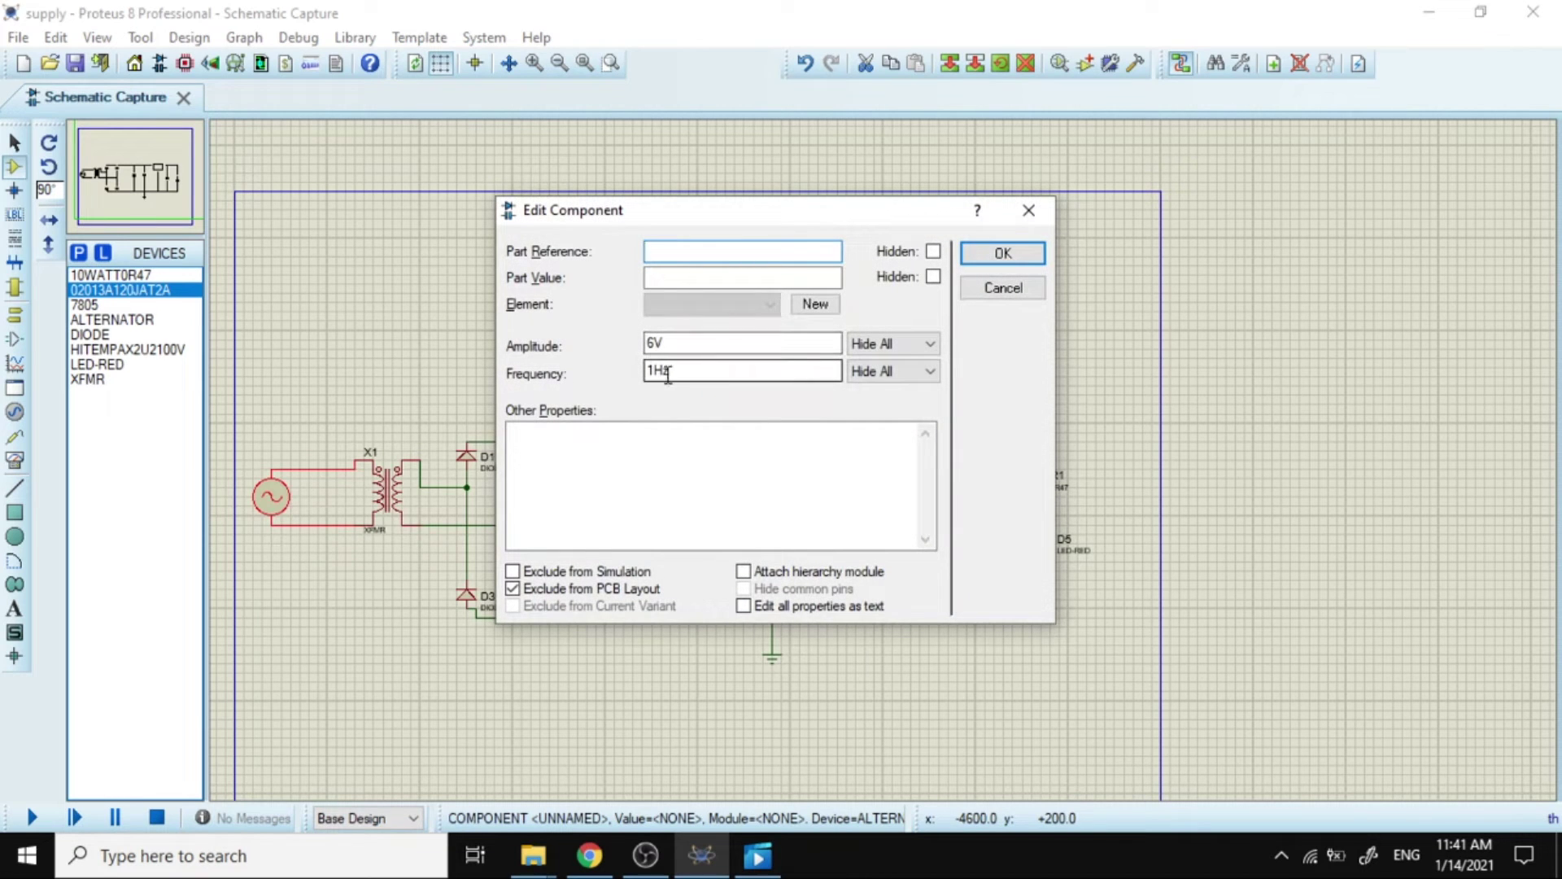
left_click(661, 373)
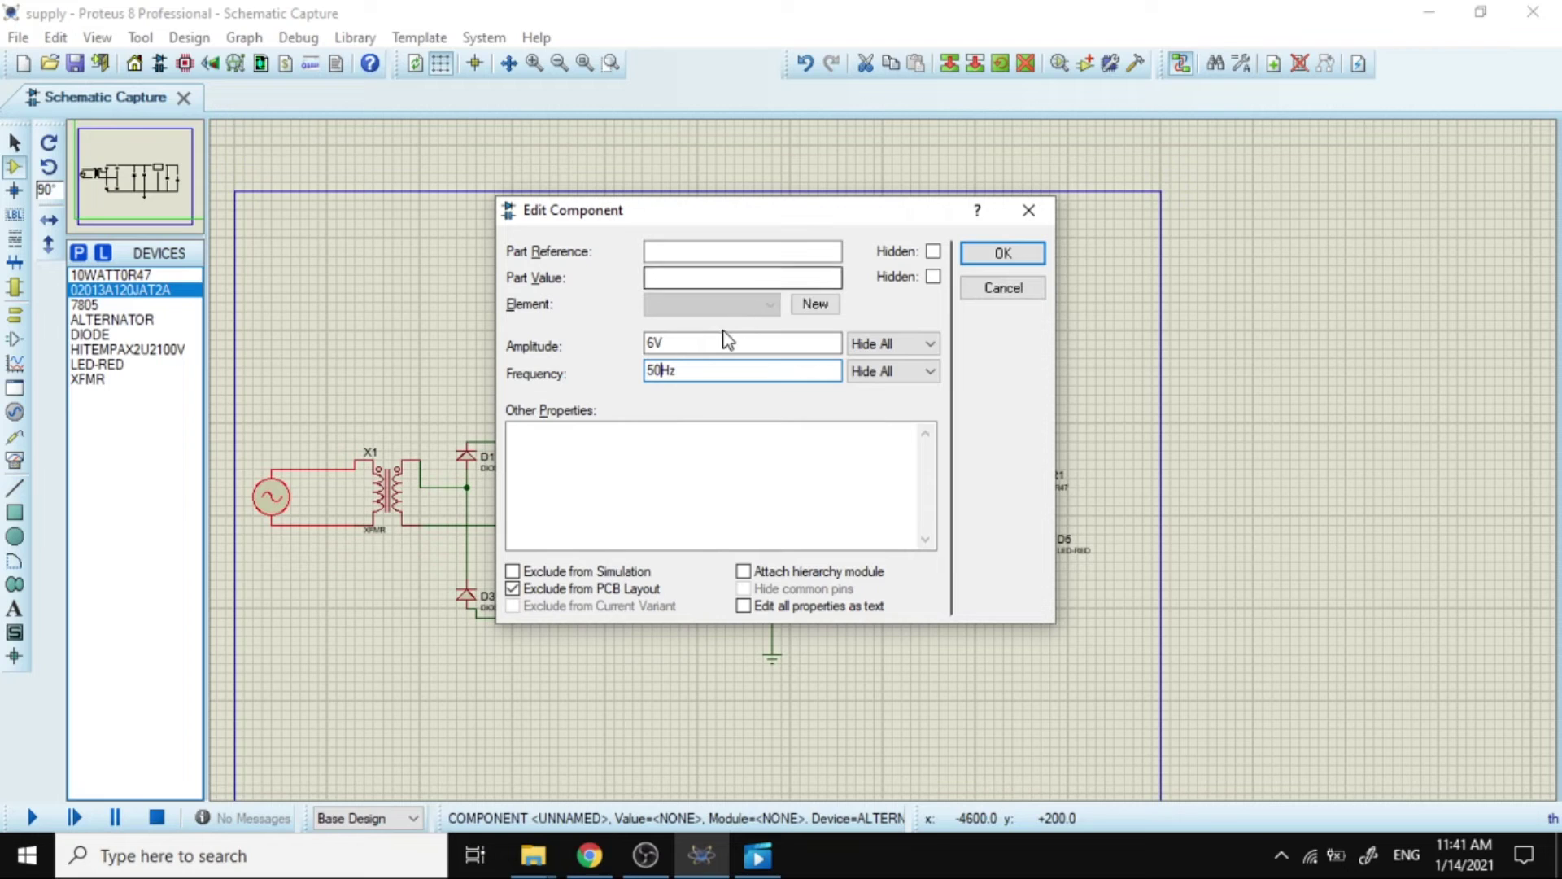
left_click(669, 342)
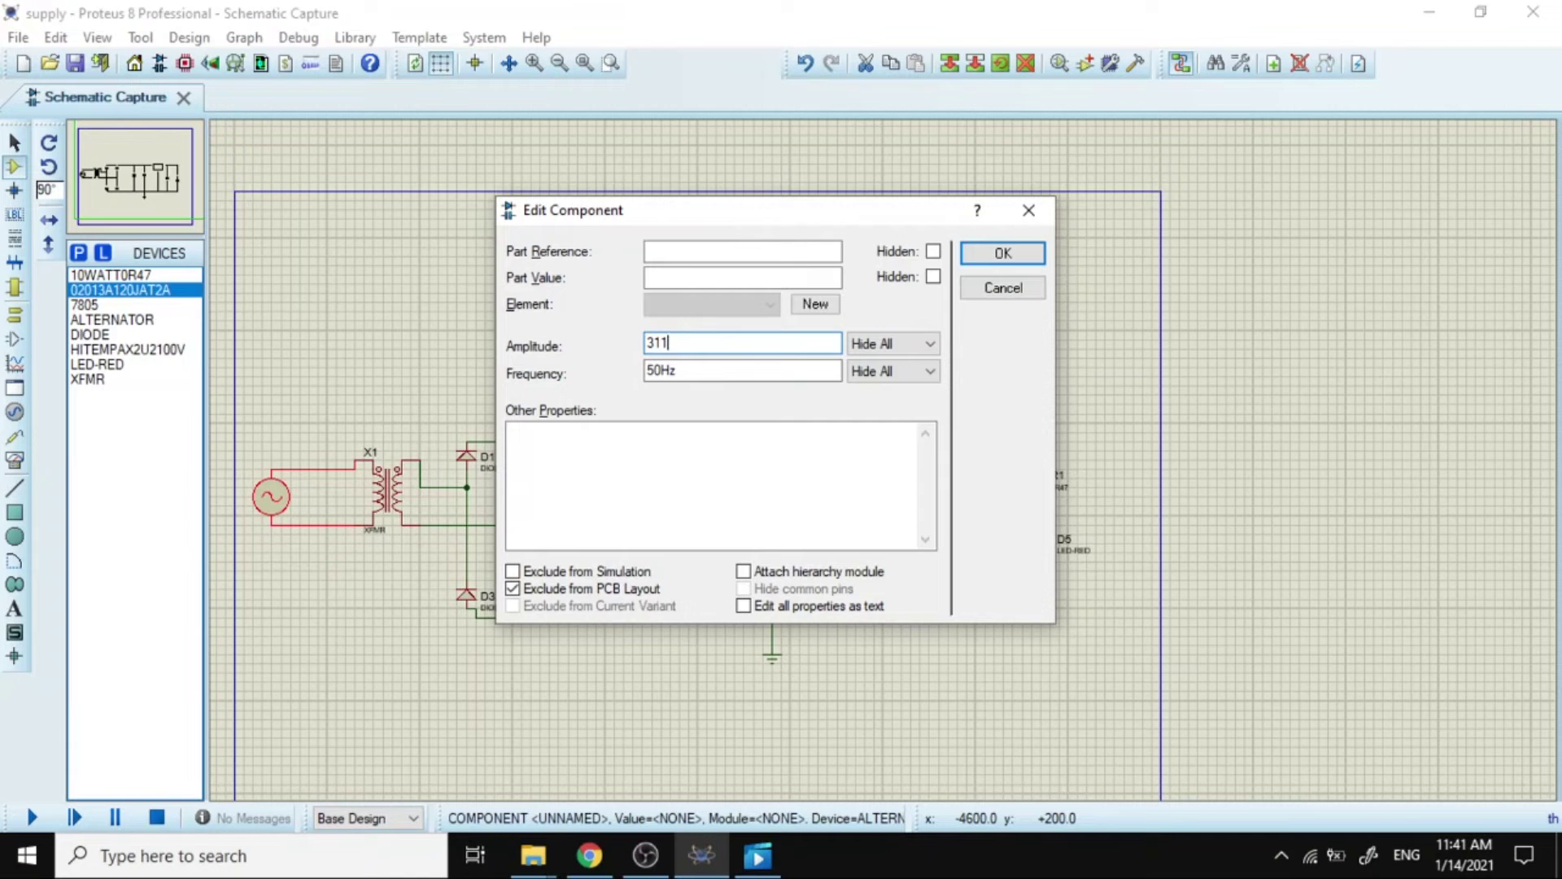
left_click(1003, 253)
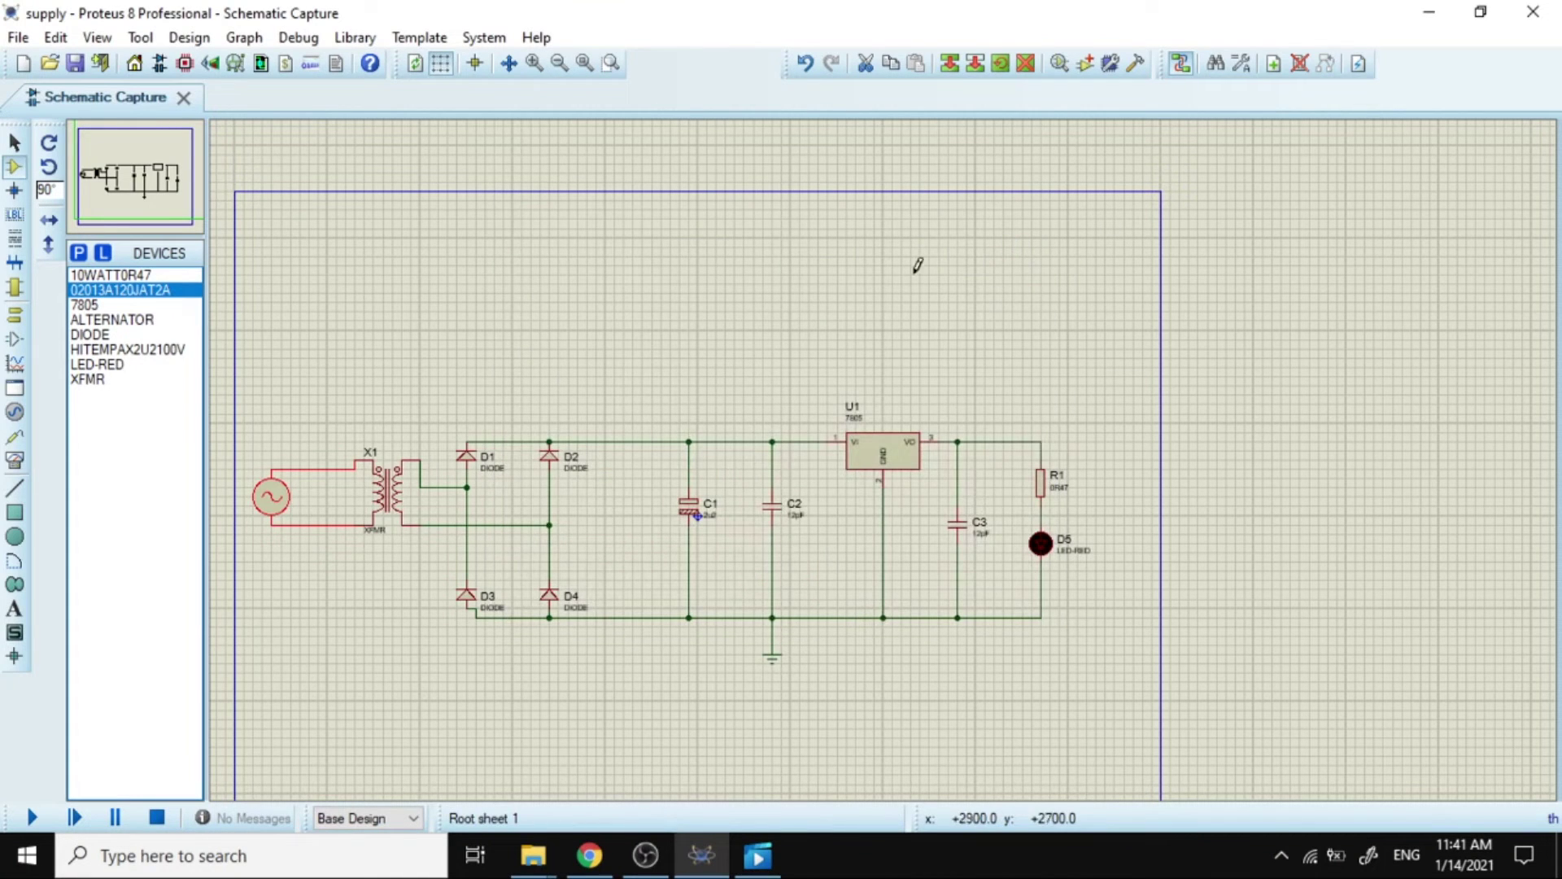
Set transformer X1's Turns Ratio (Np/Ns) to 18.
double_click(396, 503)
left_click(700, 343)
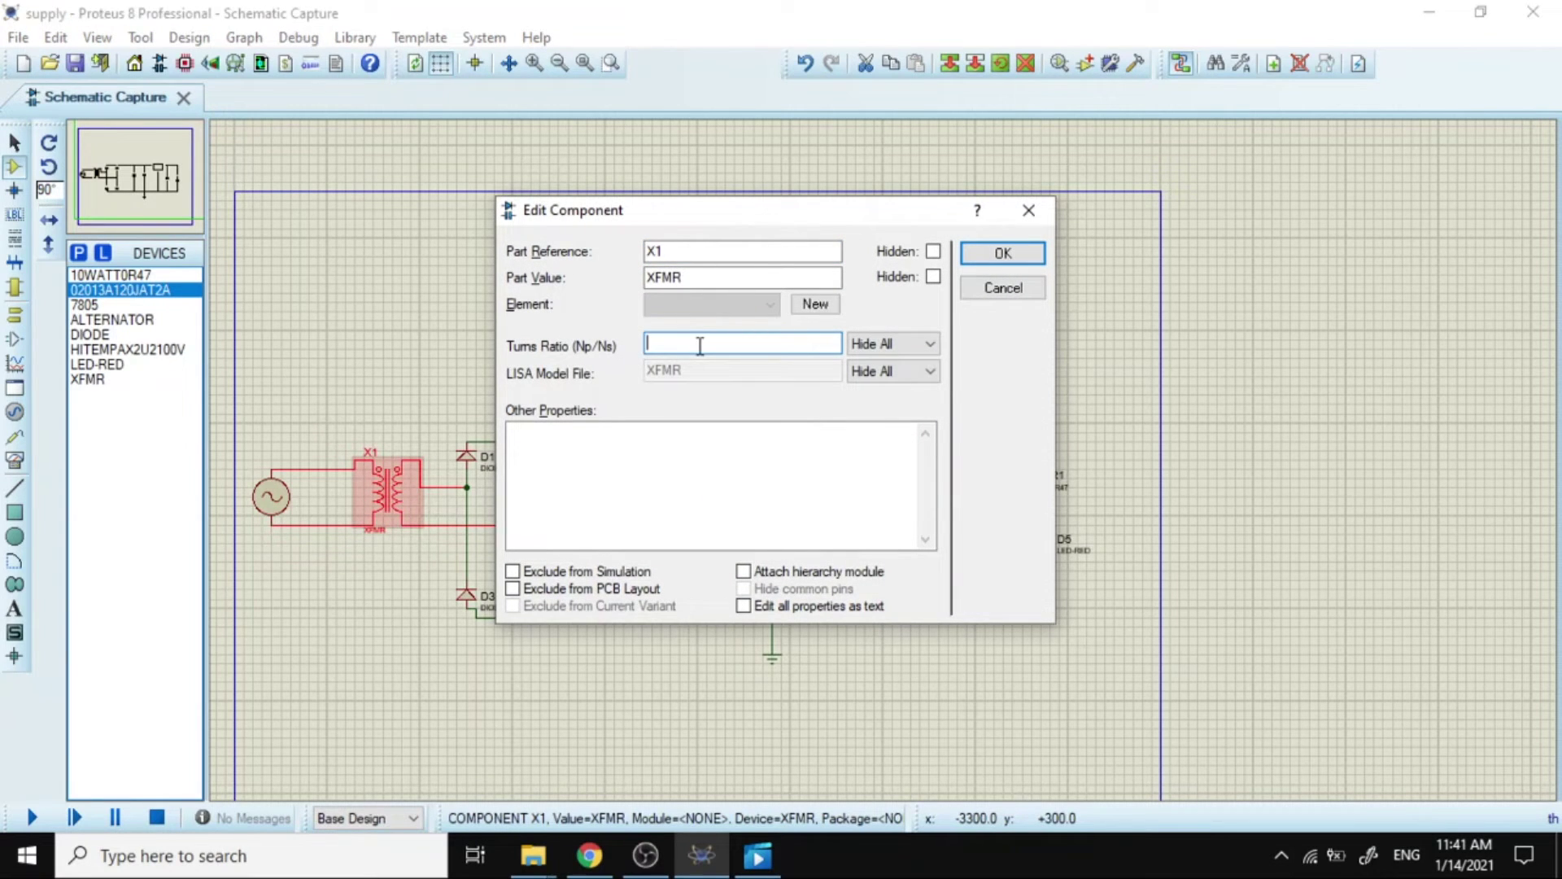
left_click(1002, 253)
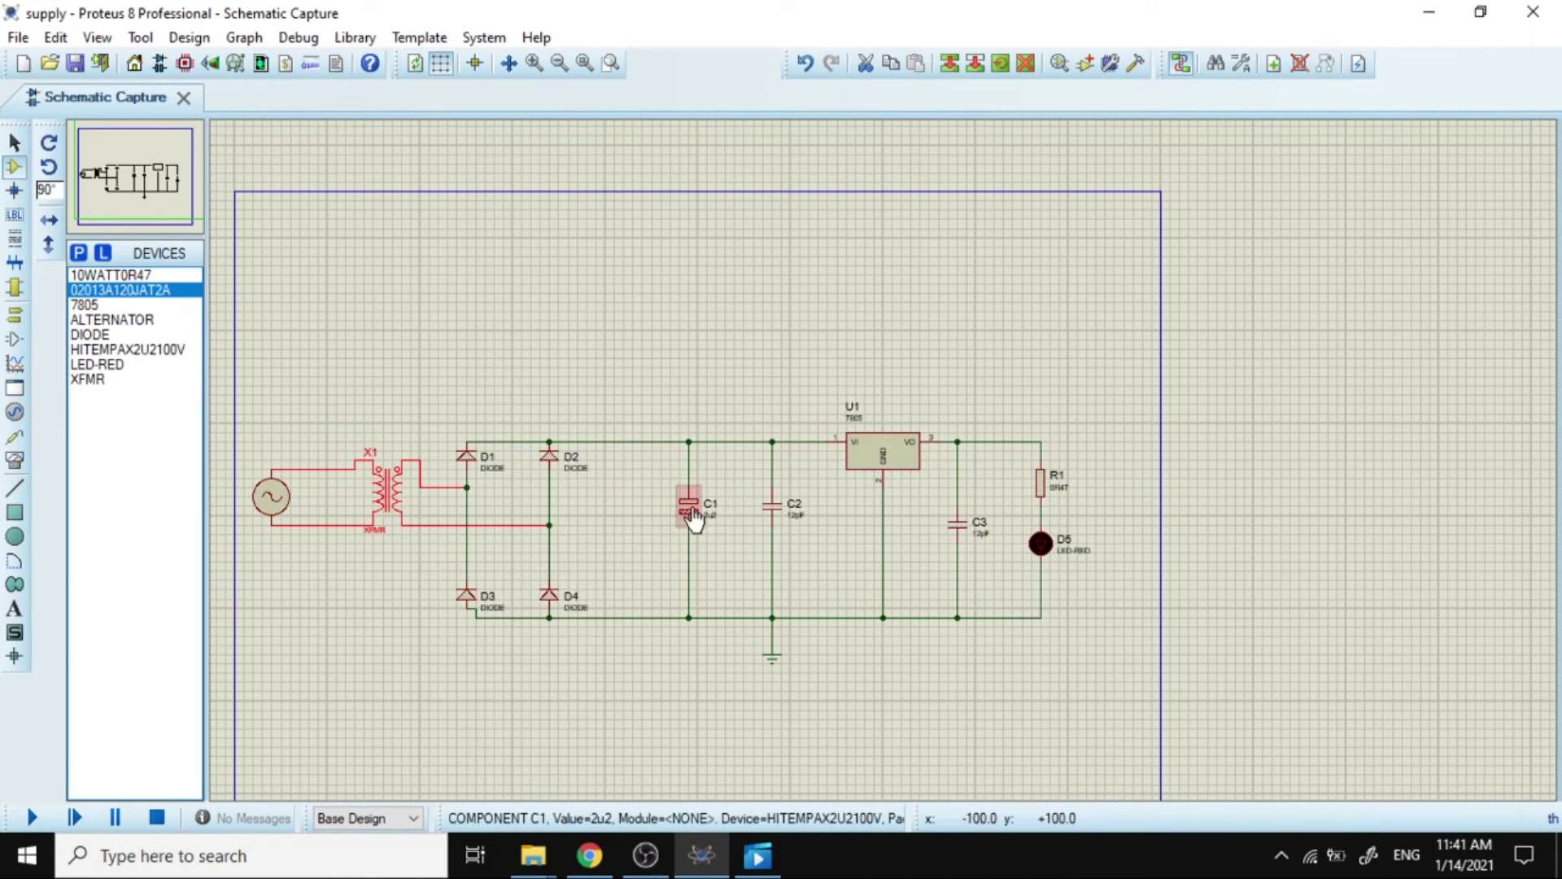
Change electrolytic capacitor C1's capacitance from 2u2 to 3300u.
double_click(693, 517)
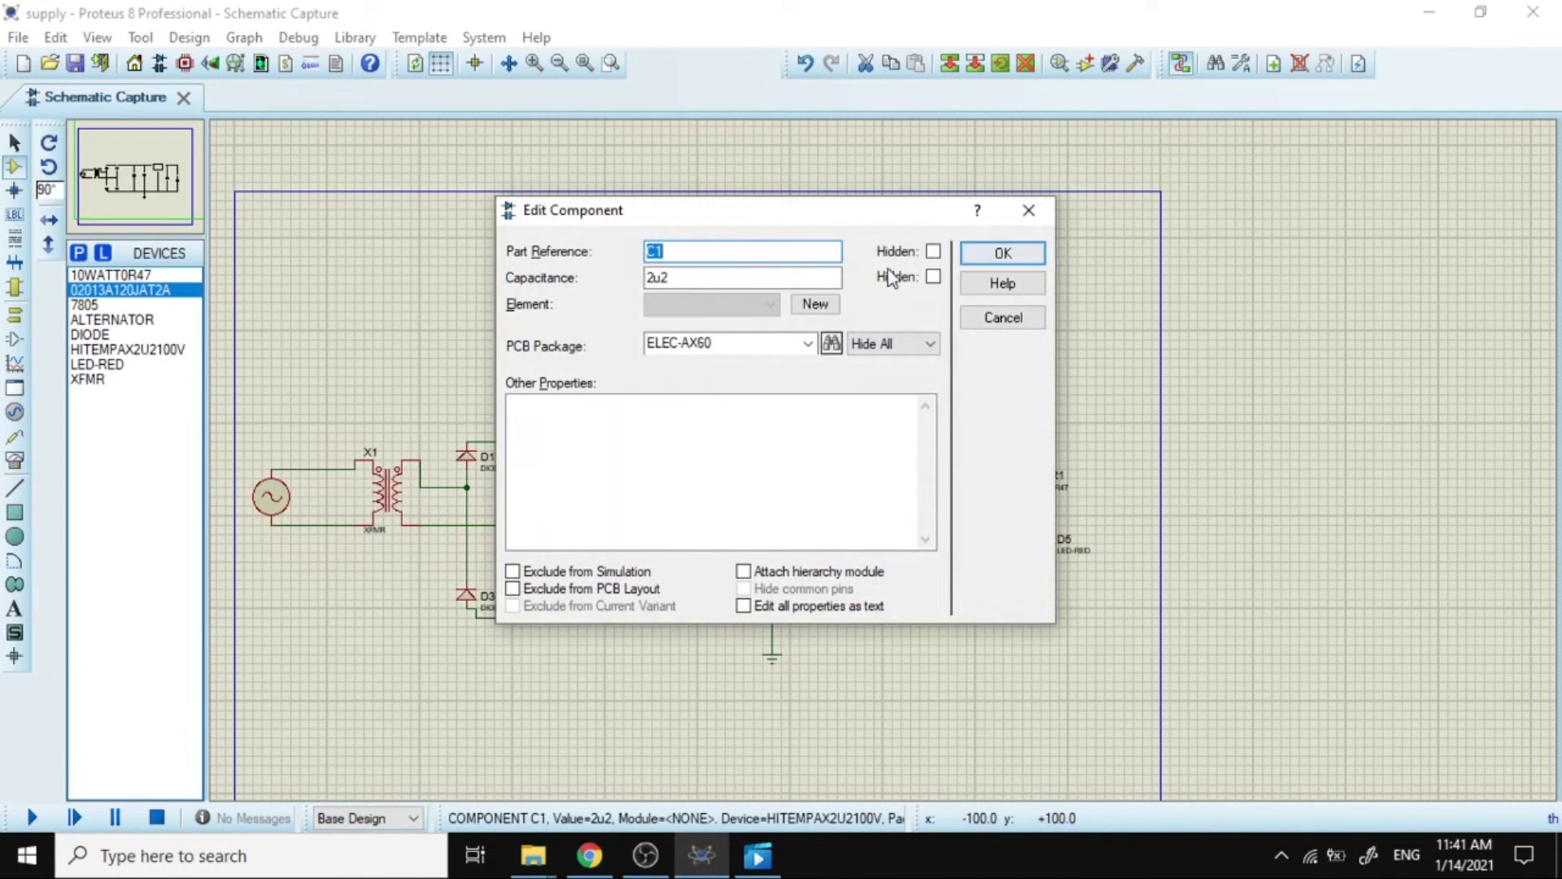
left_click(693, 283)
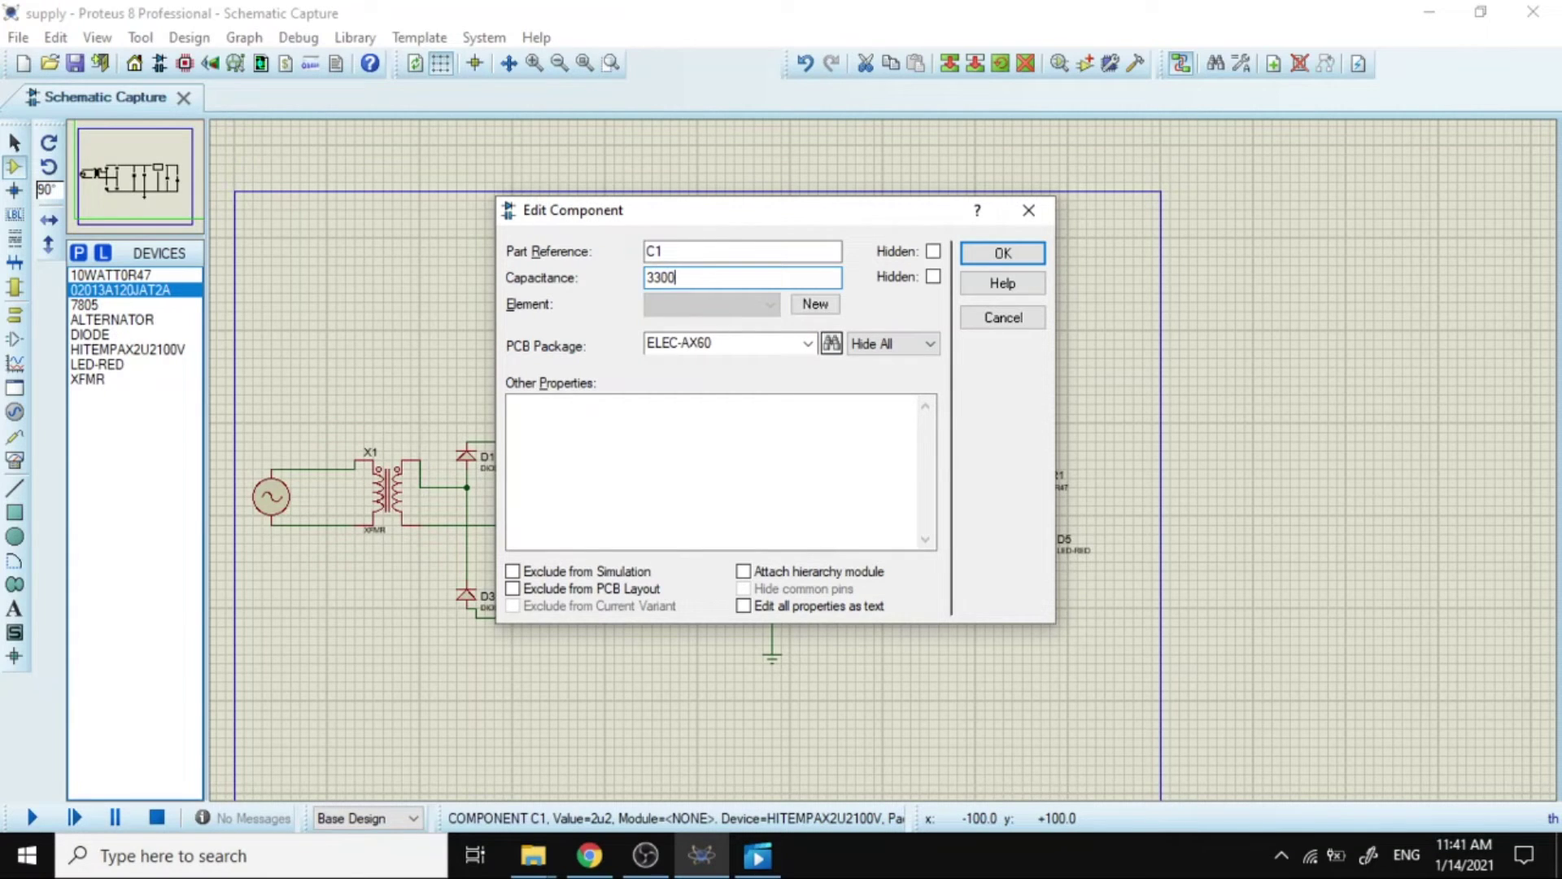
left_click(1003, 253)
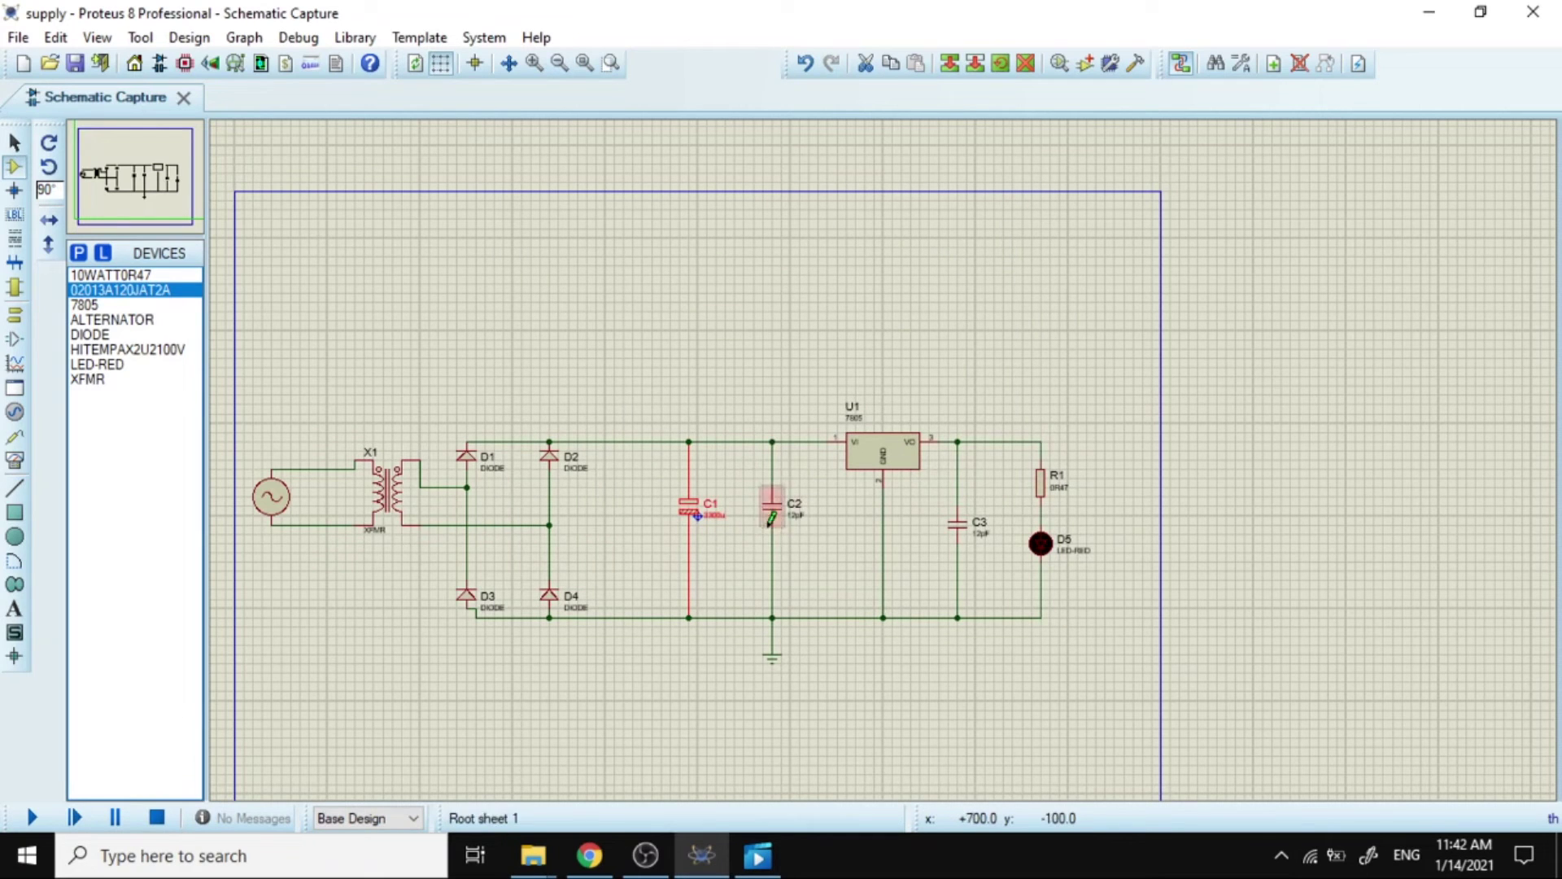
scroll(787, 519, "up", 1)
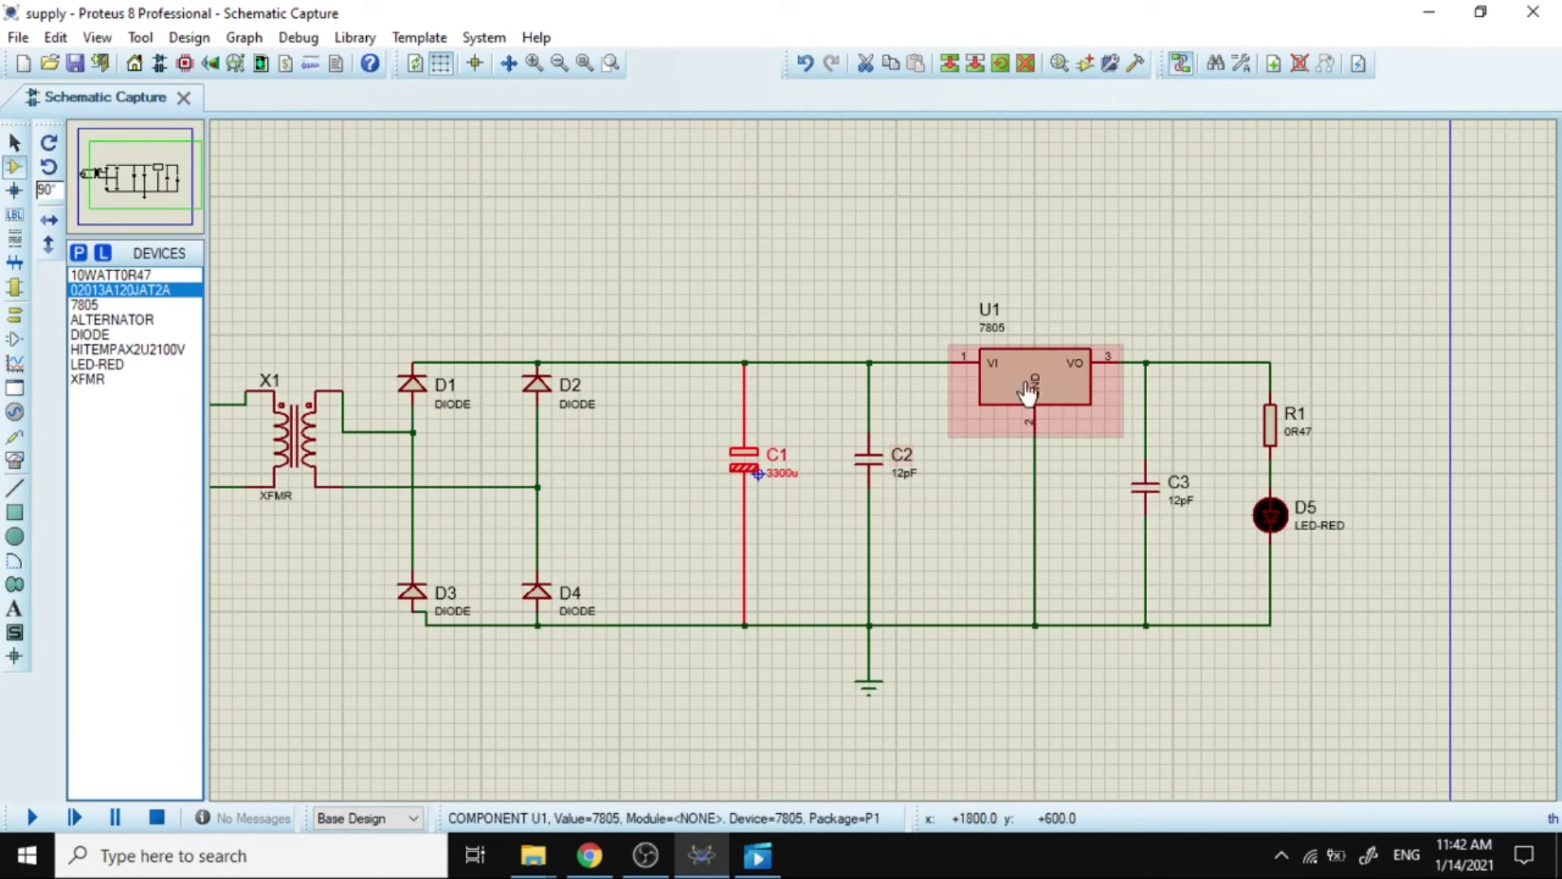
Set resistor R1's resistance to 10k.
double_click(1270, 423)
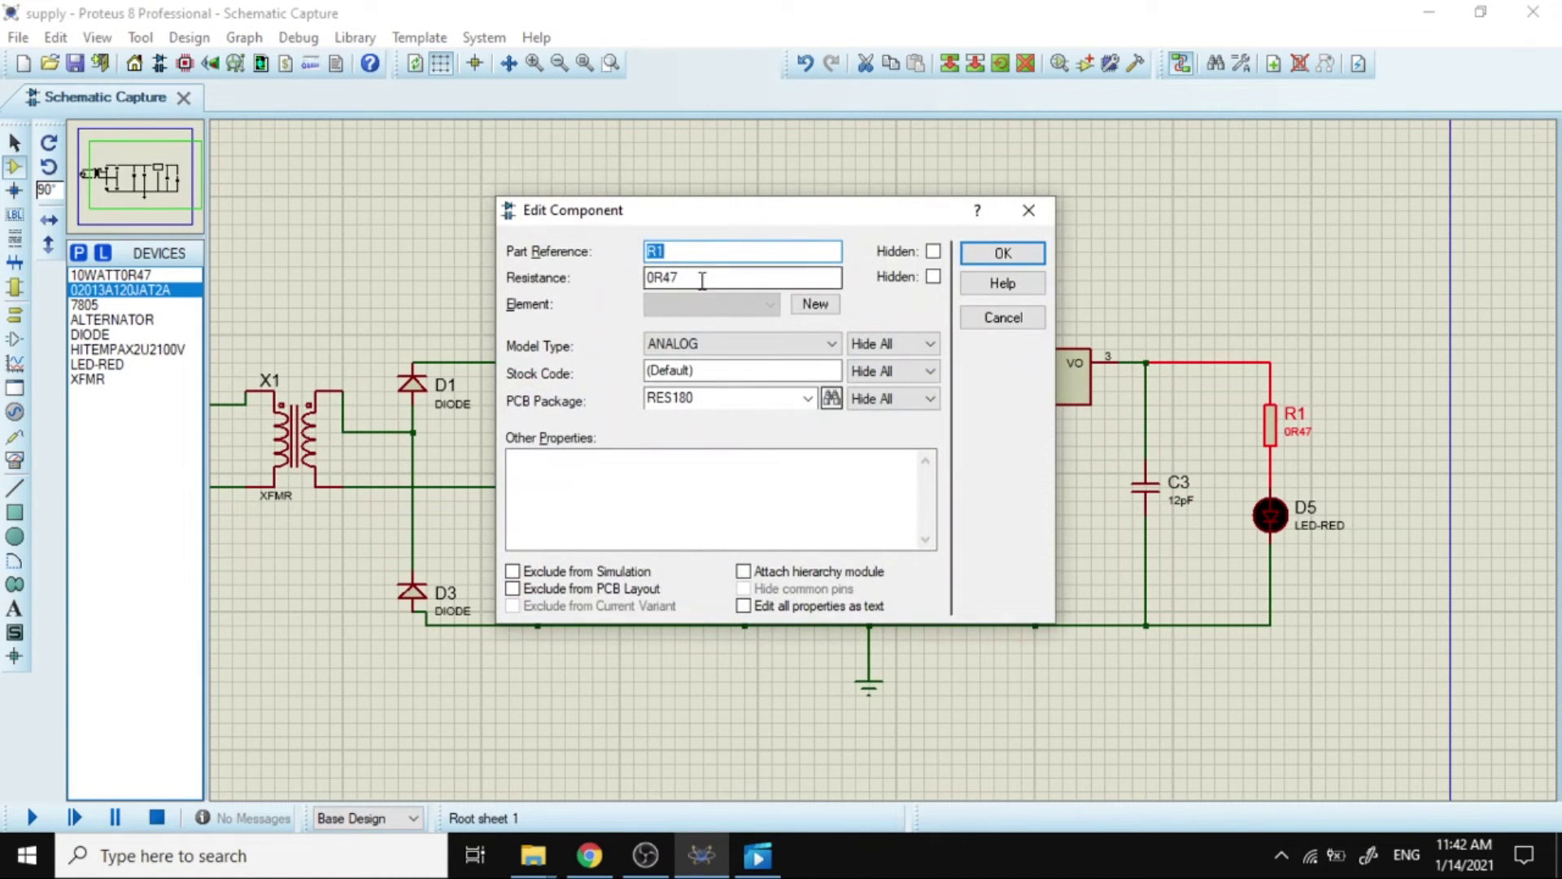
left_click(686, 275)
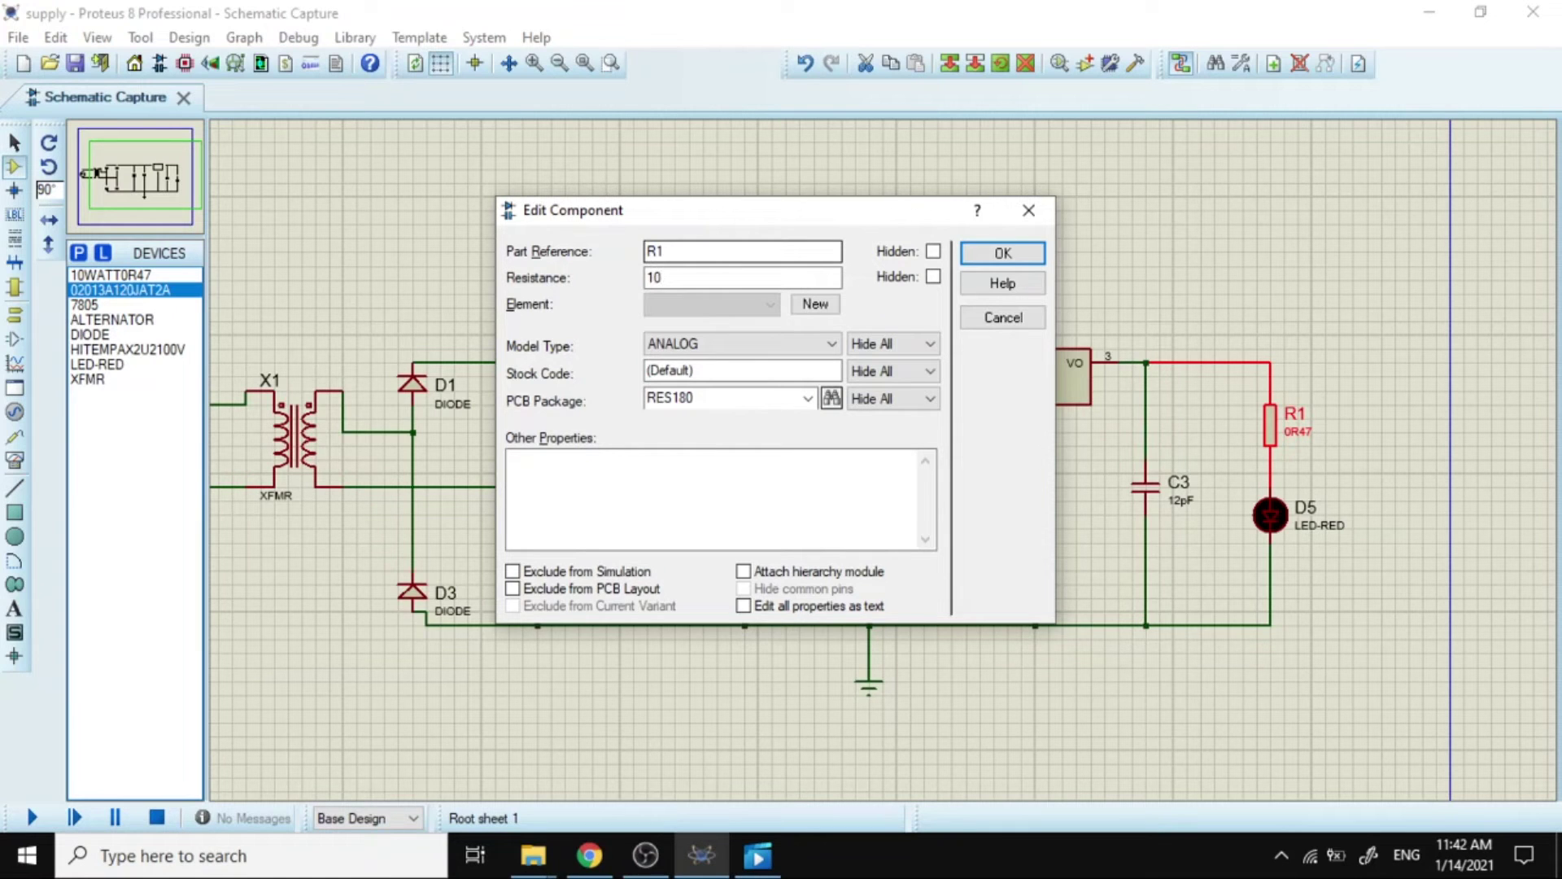
key("Return")
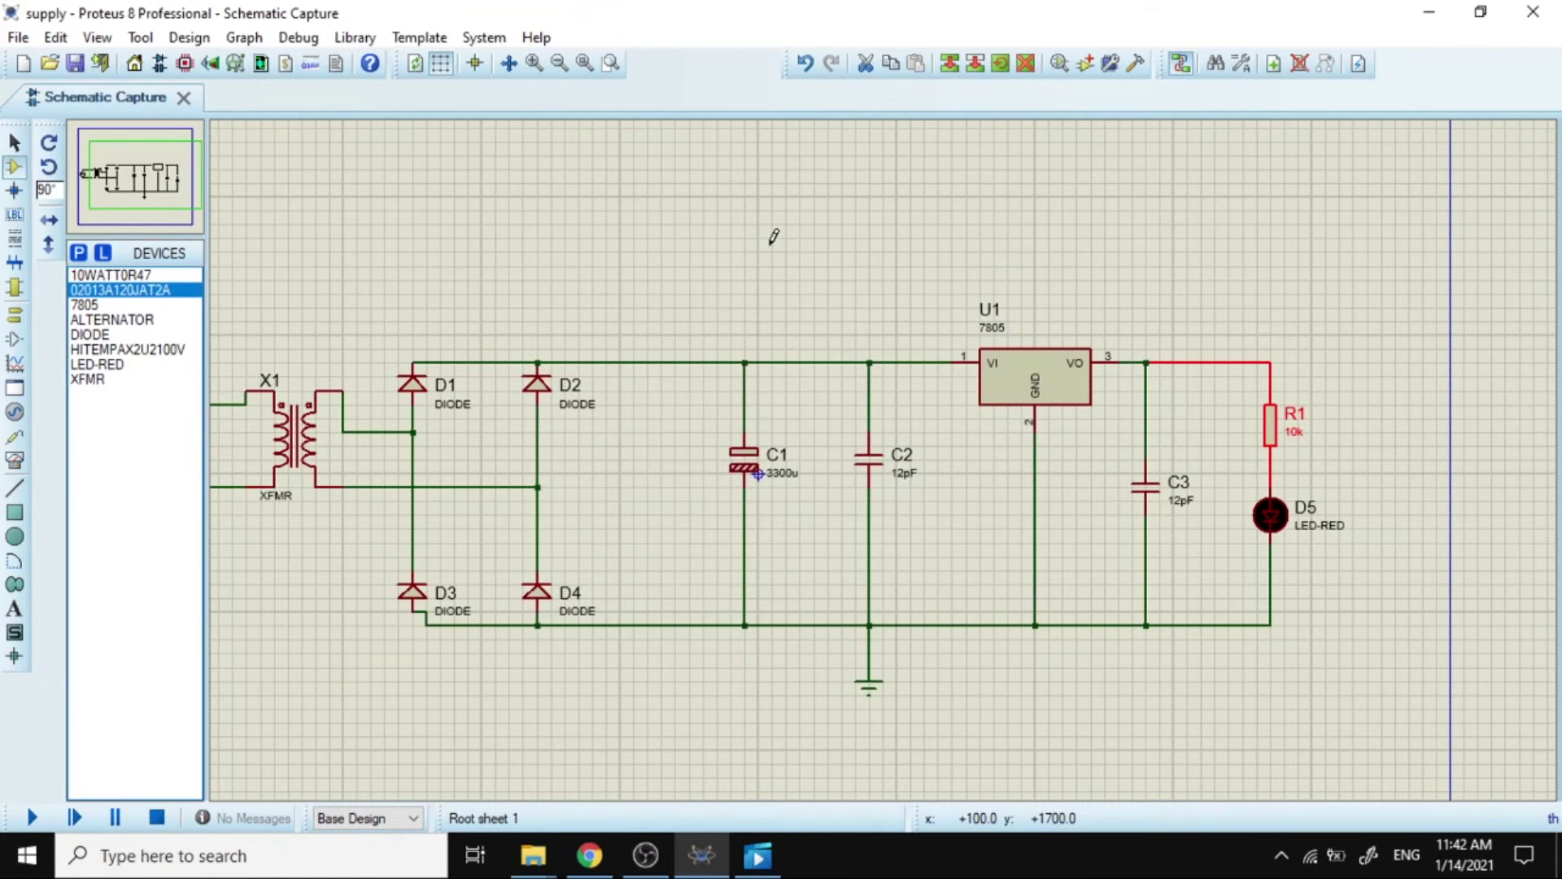
Run the simulation to confirm red LED D5 lights, then stop it.
scroll(887, 448, "down", 2)
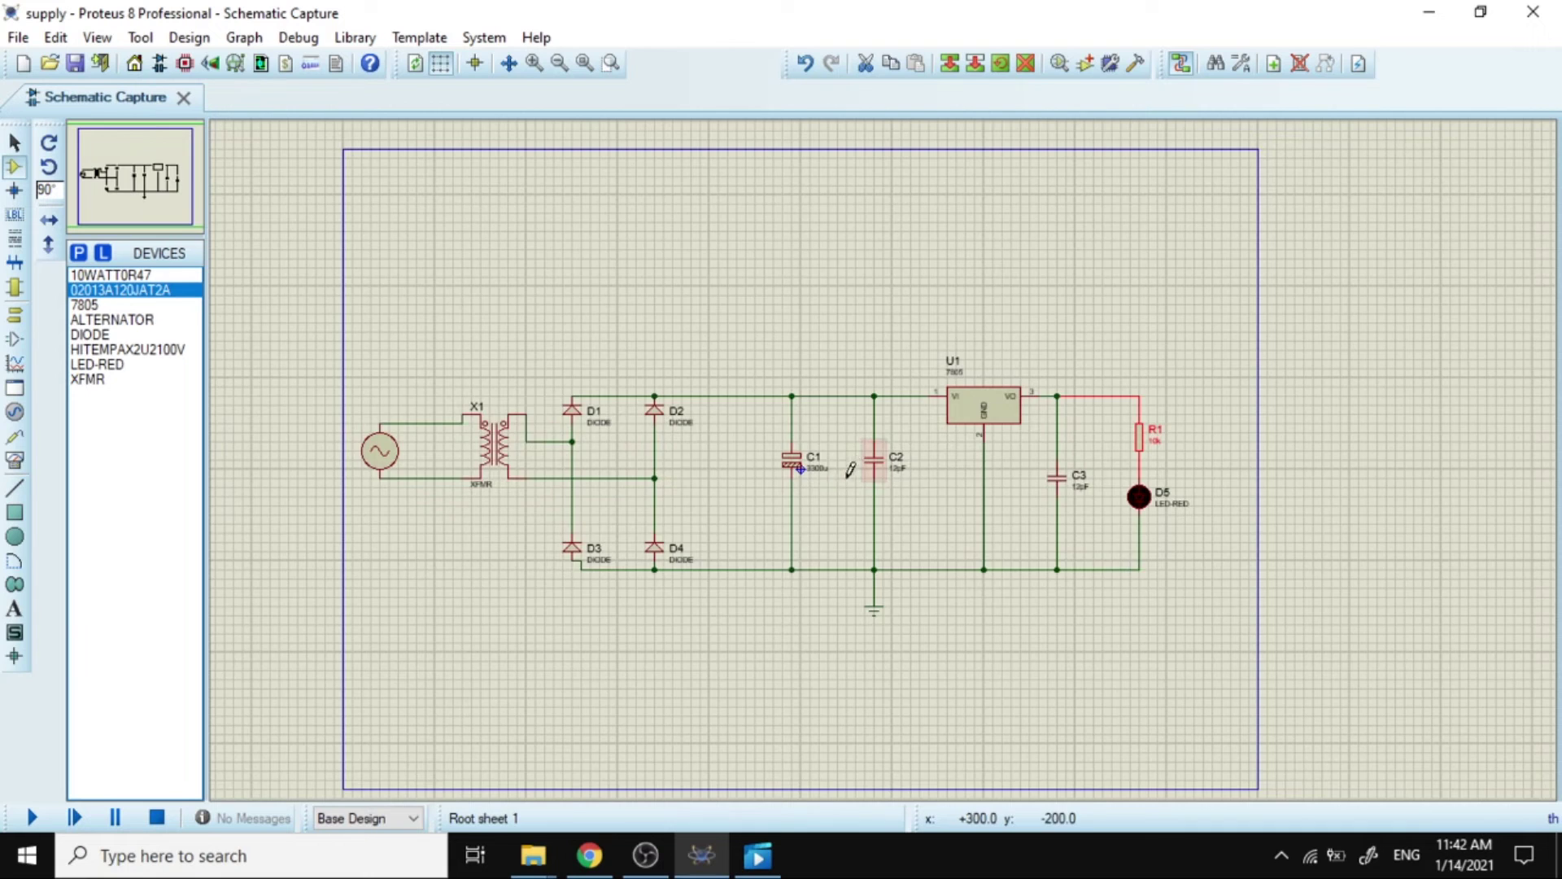
left_click(30, 818)
scroll(886, 472, "up", 1)
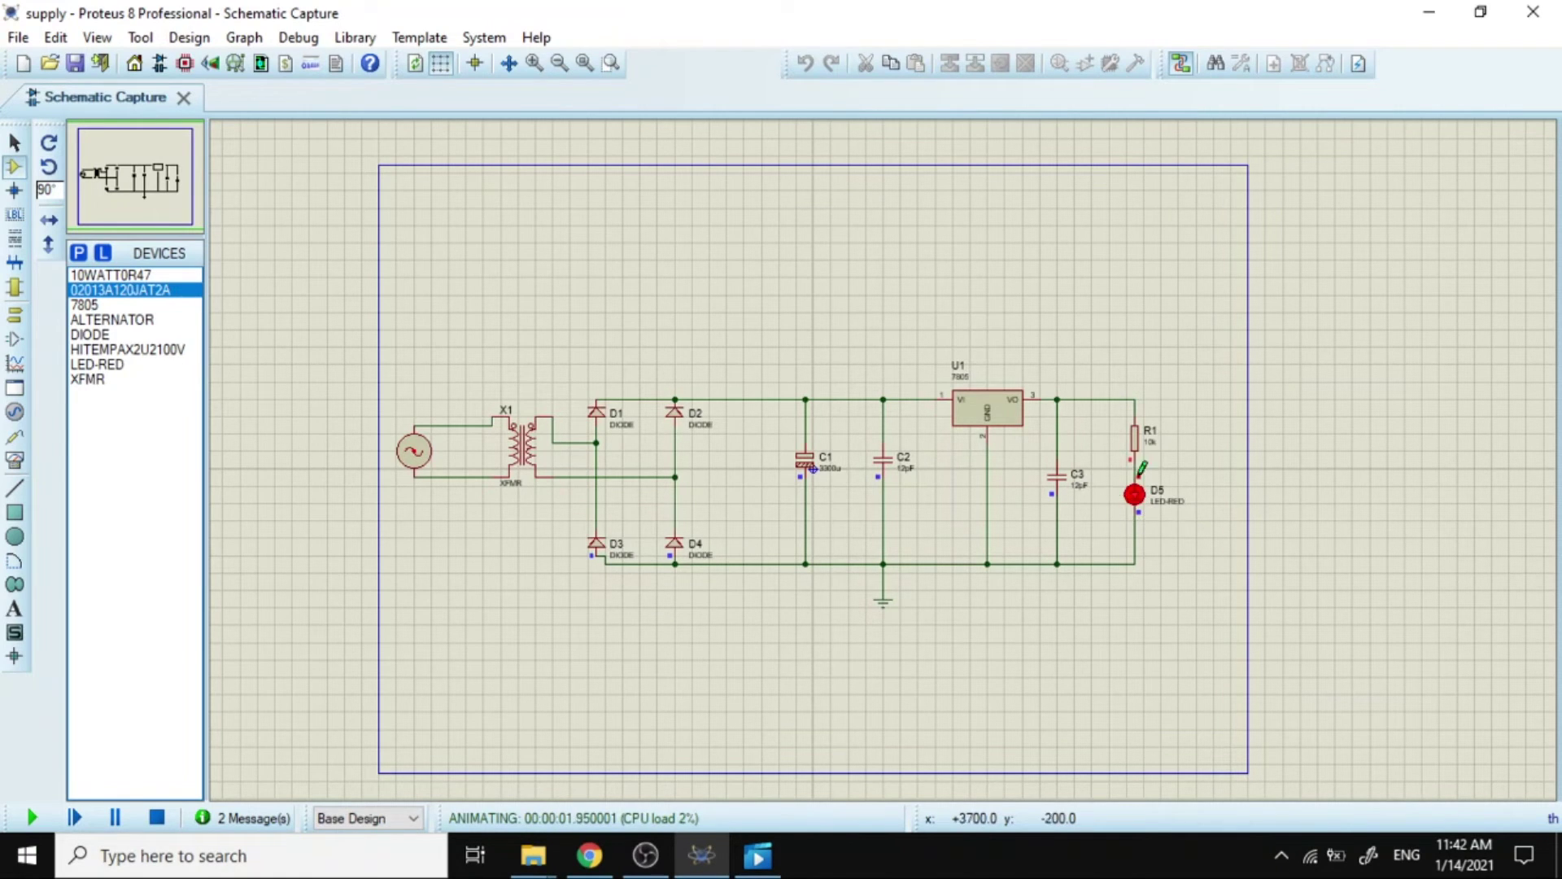
left_click(157, 817)
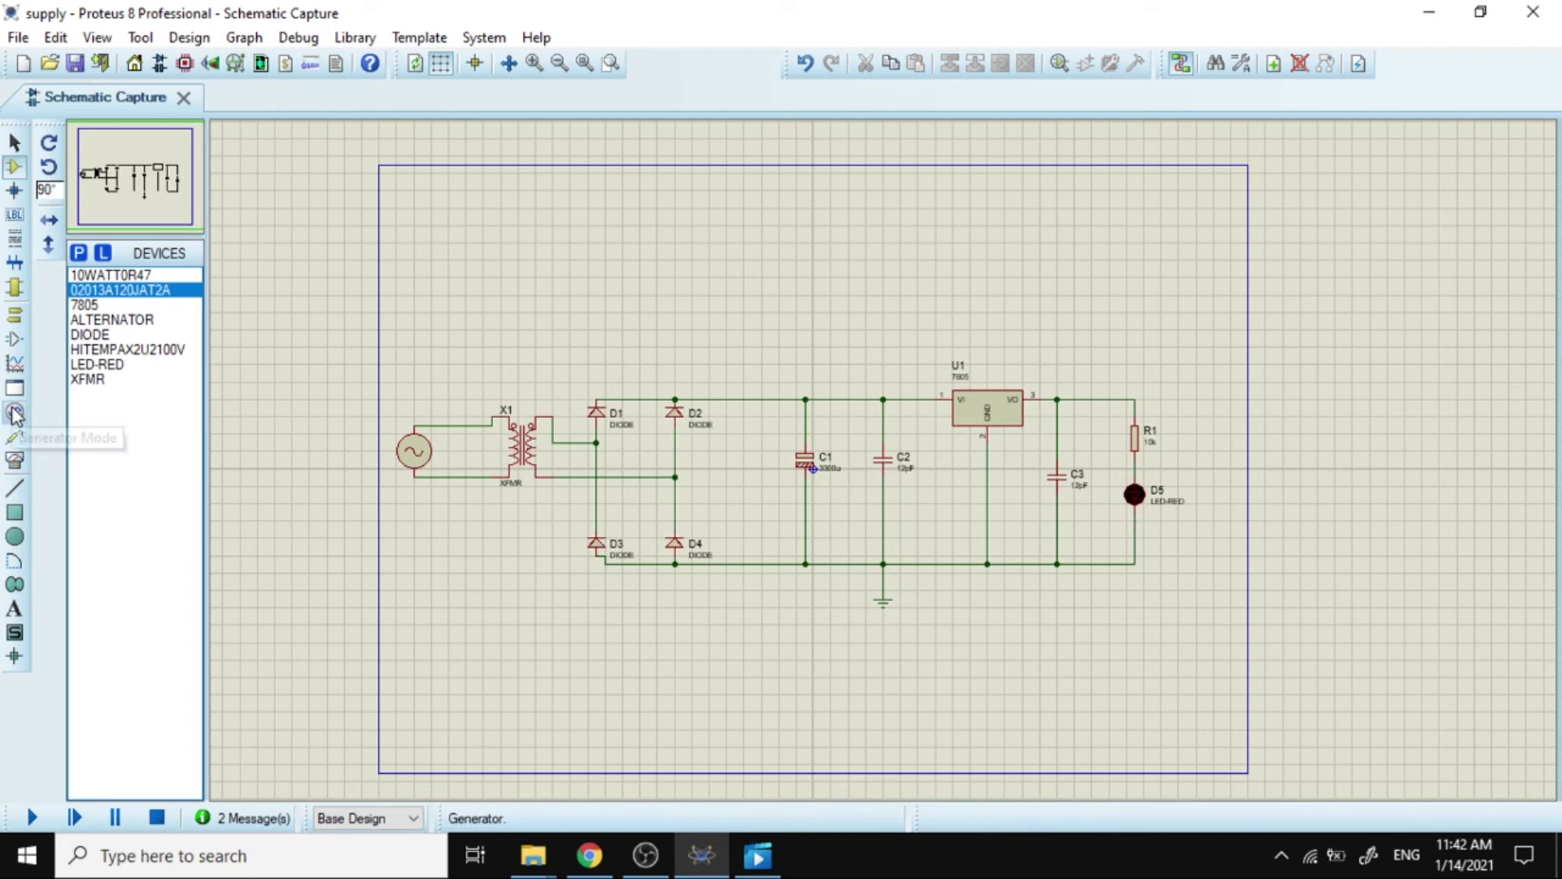
left_click(14, 462)
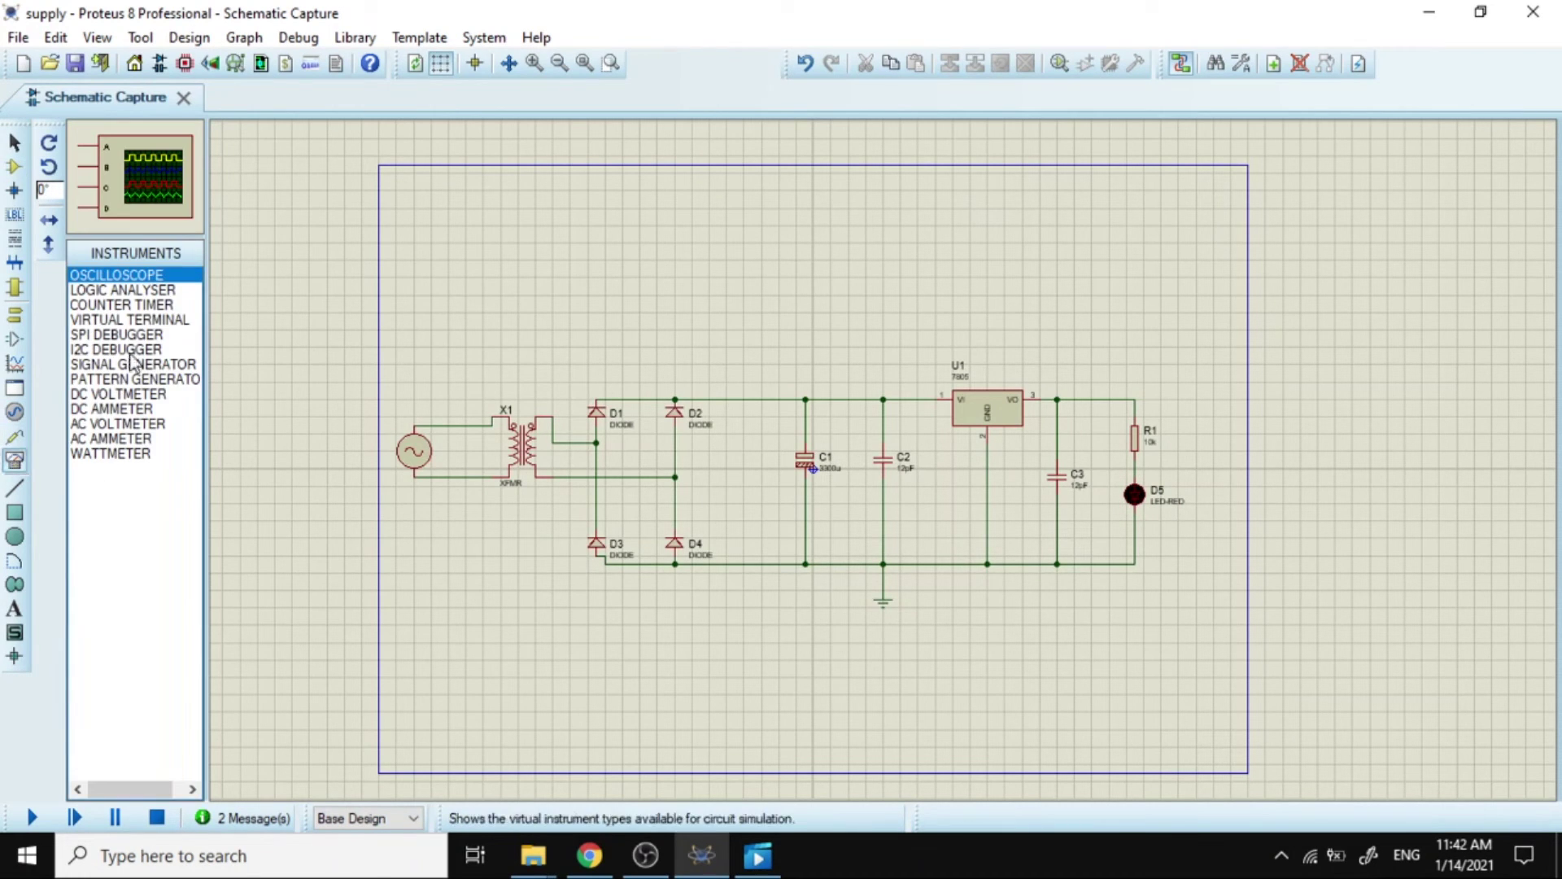
Place a DC voltmeter right of D5, wiring + to the R1 line and − to ground.
left_click(109, 394)
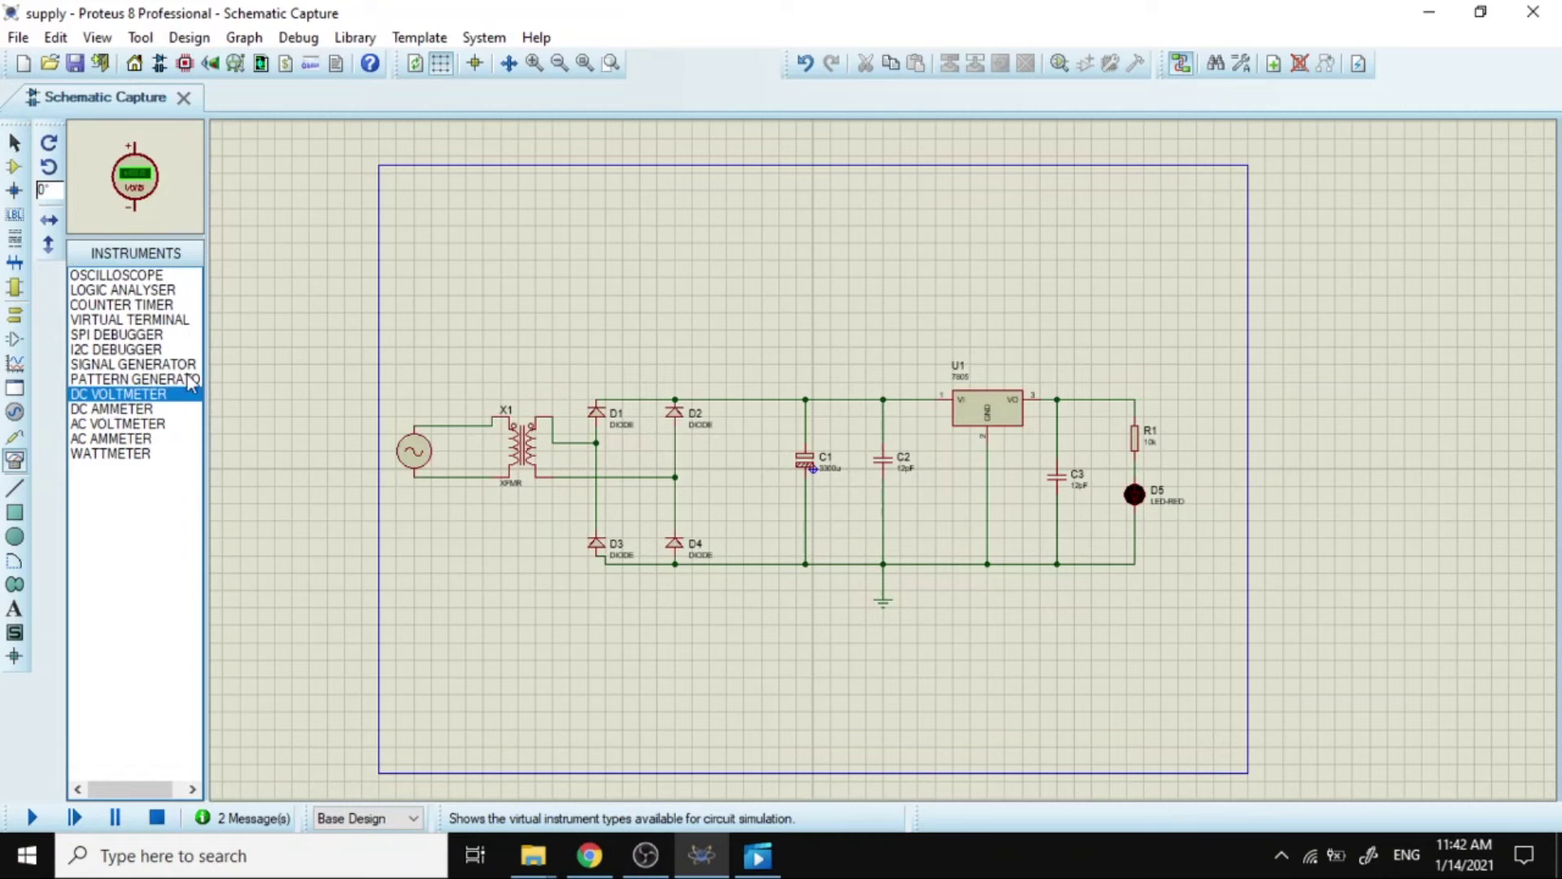
left_click(1243, 445)
left_click(1239, 458)
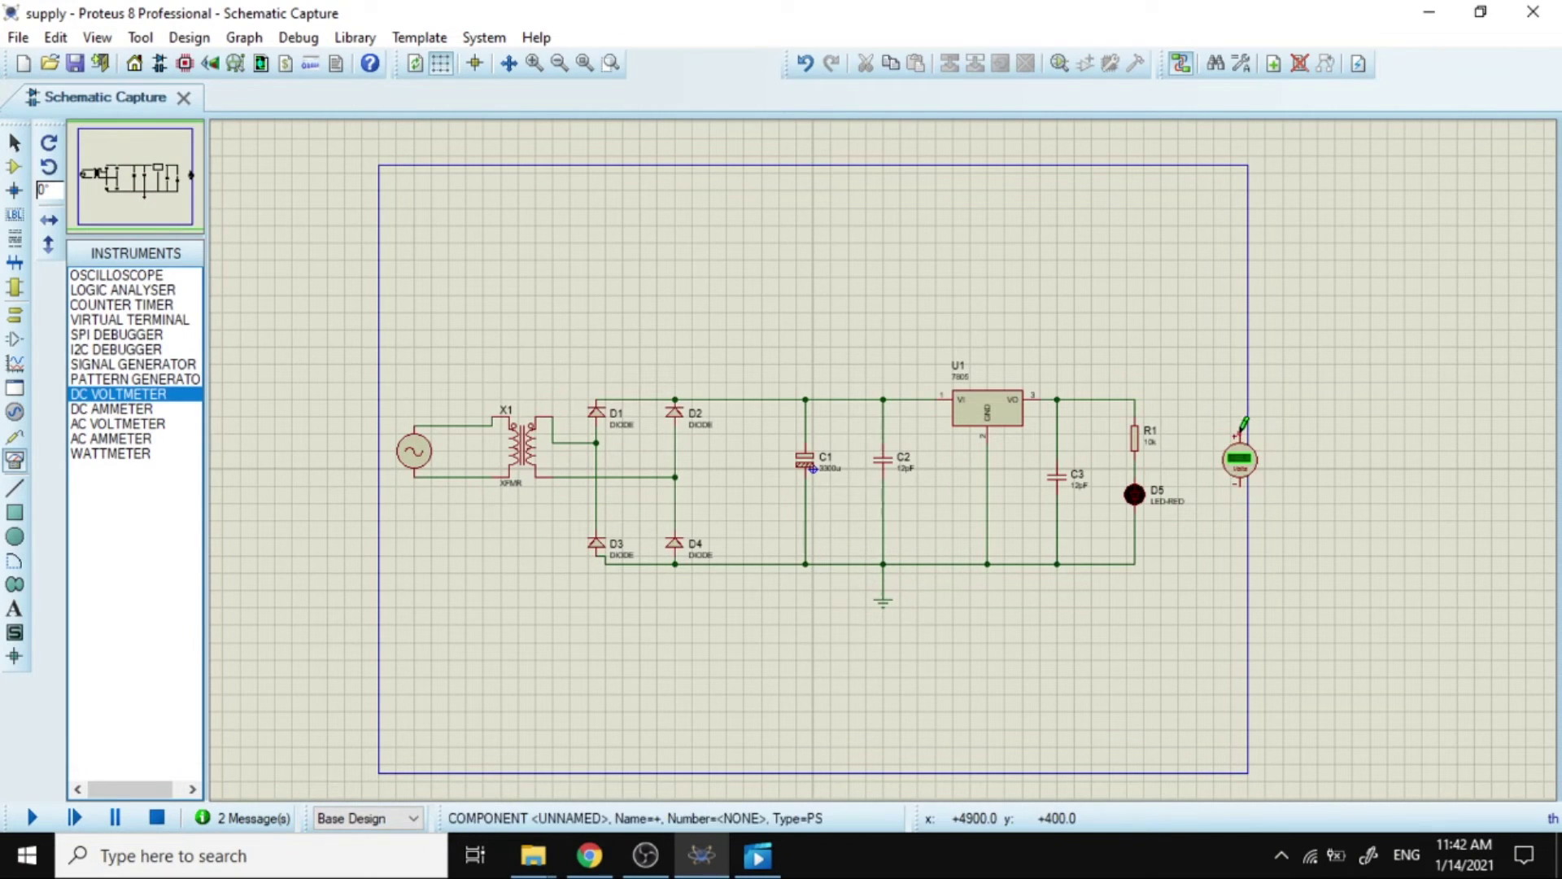
left_click(1239, 434)
left_click(1136, 407)
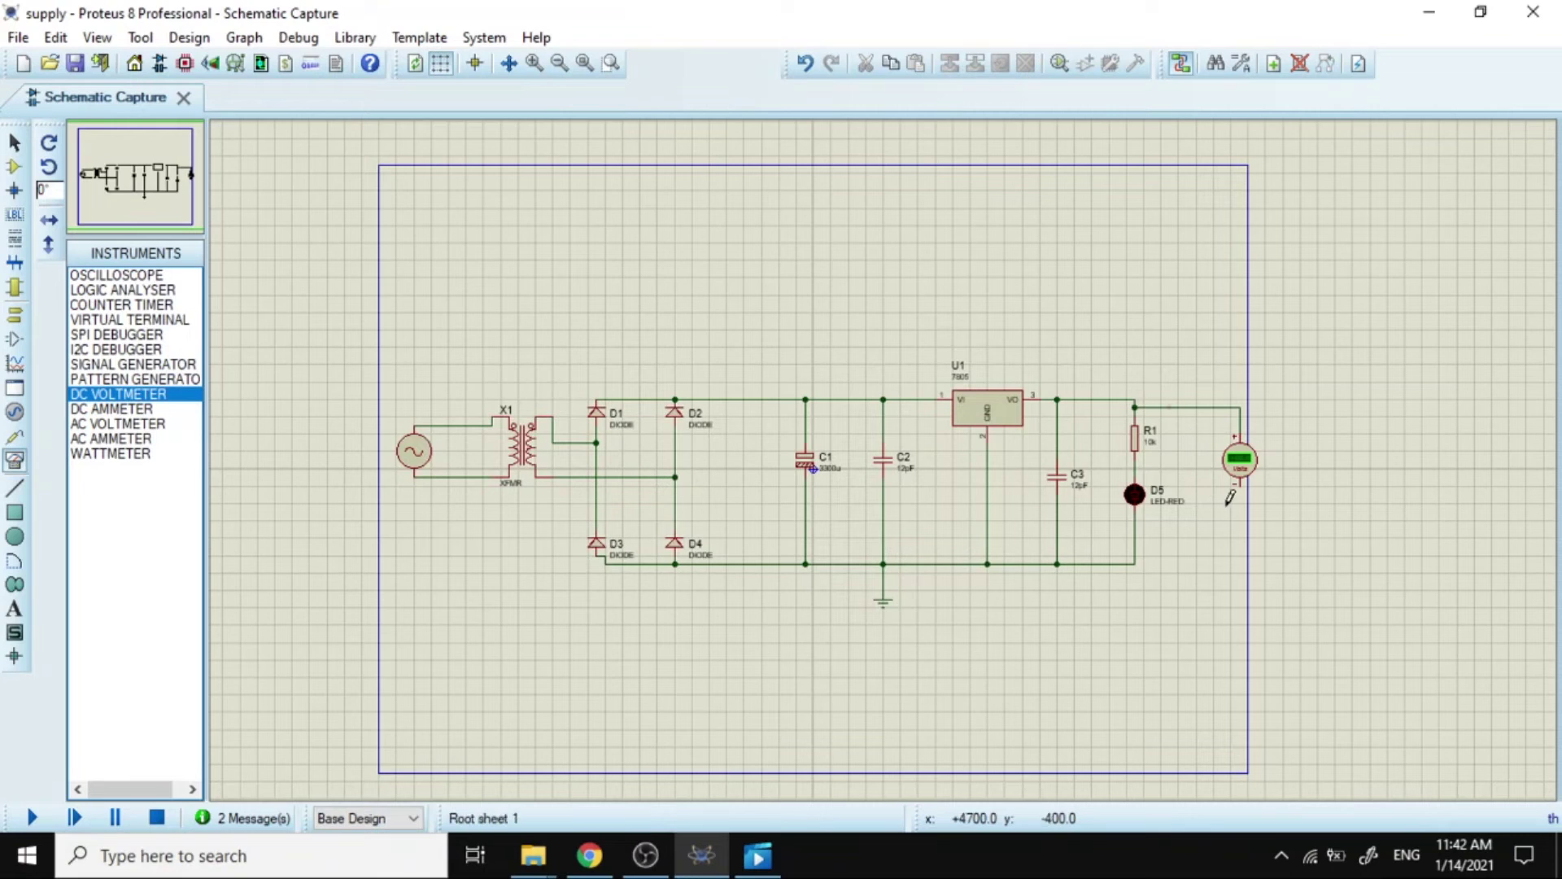
left_click(1241, 484)
left_click(1136, 561)
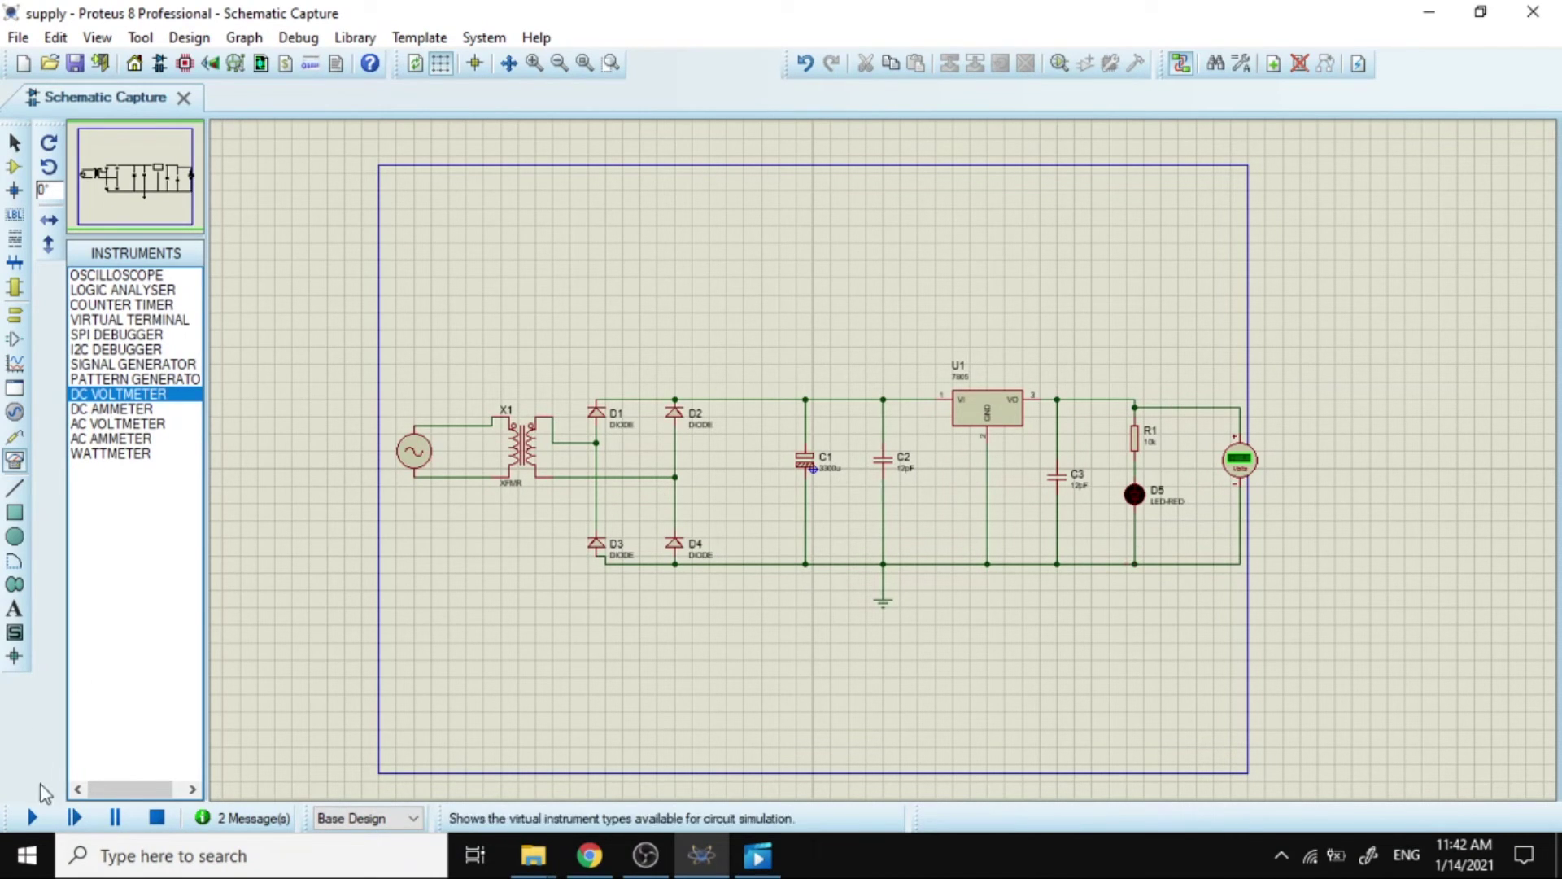
left_click(34, 817)
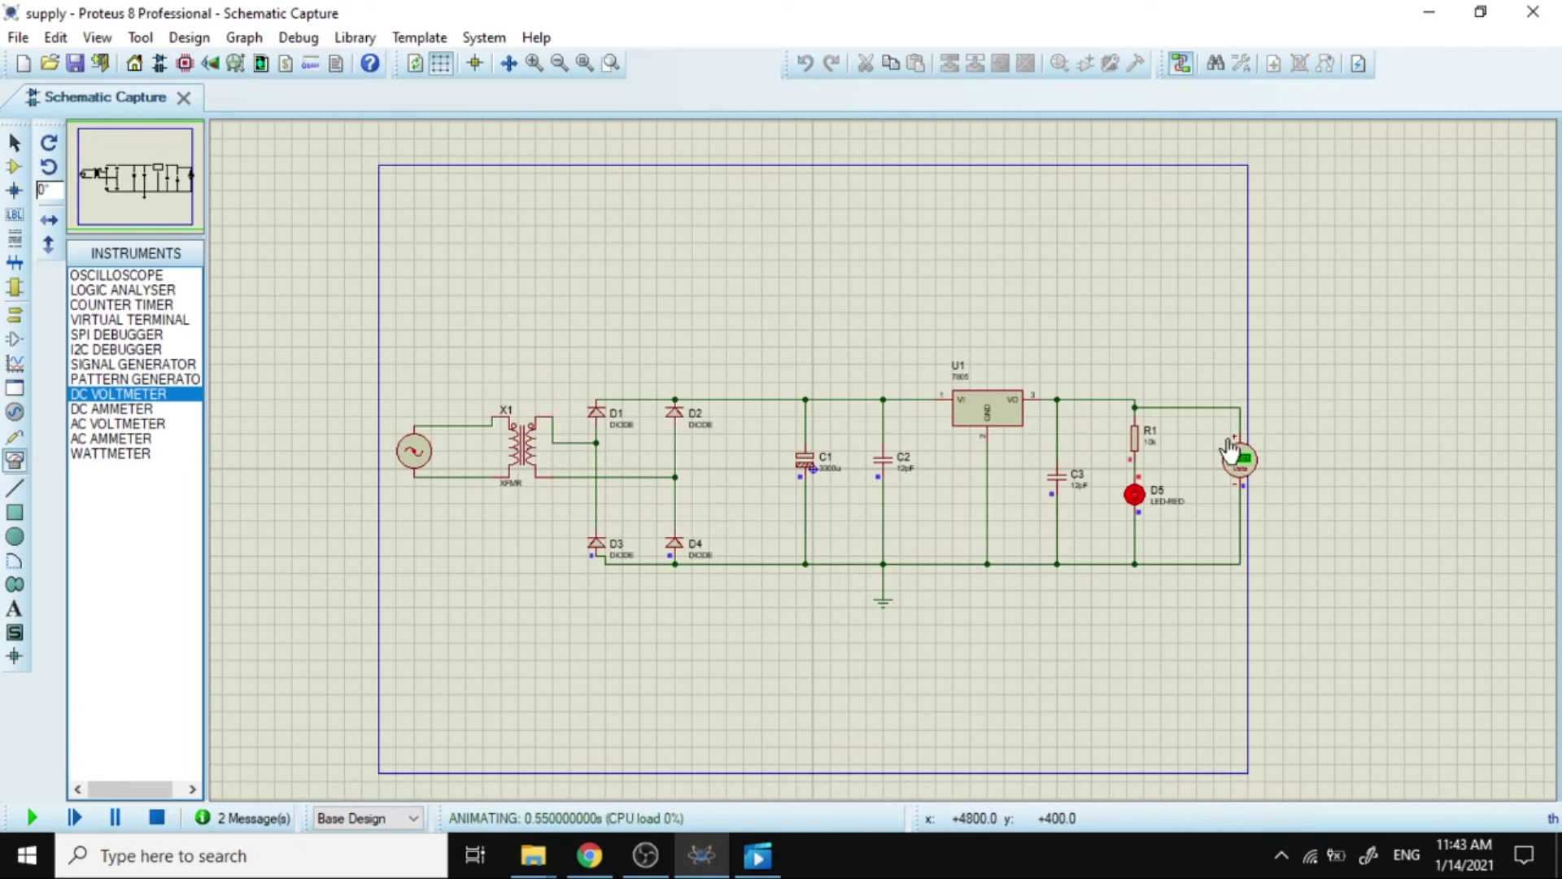
scroll(1229, 460, "up", 3)
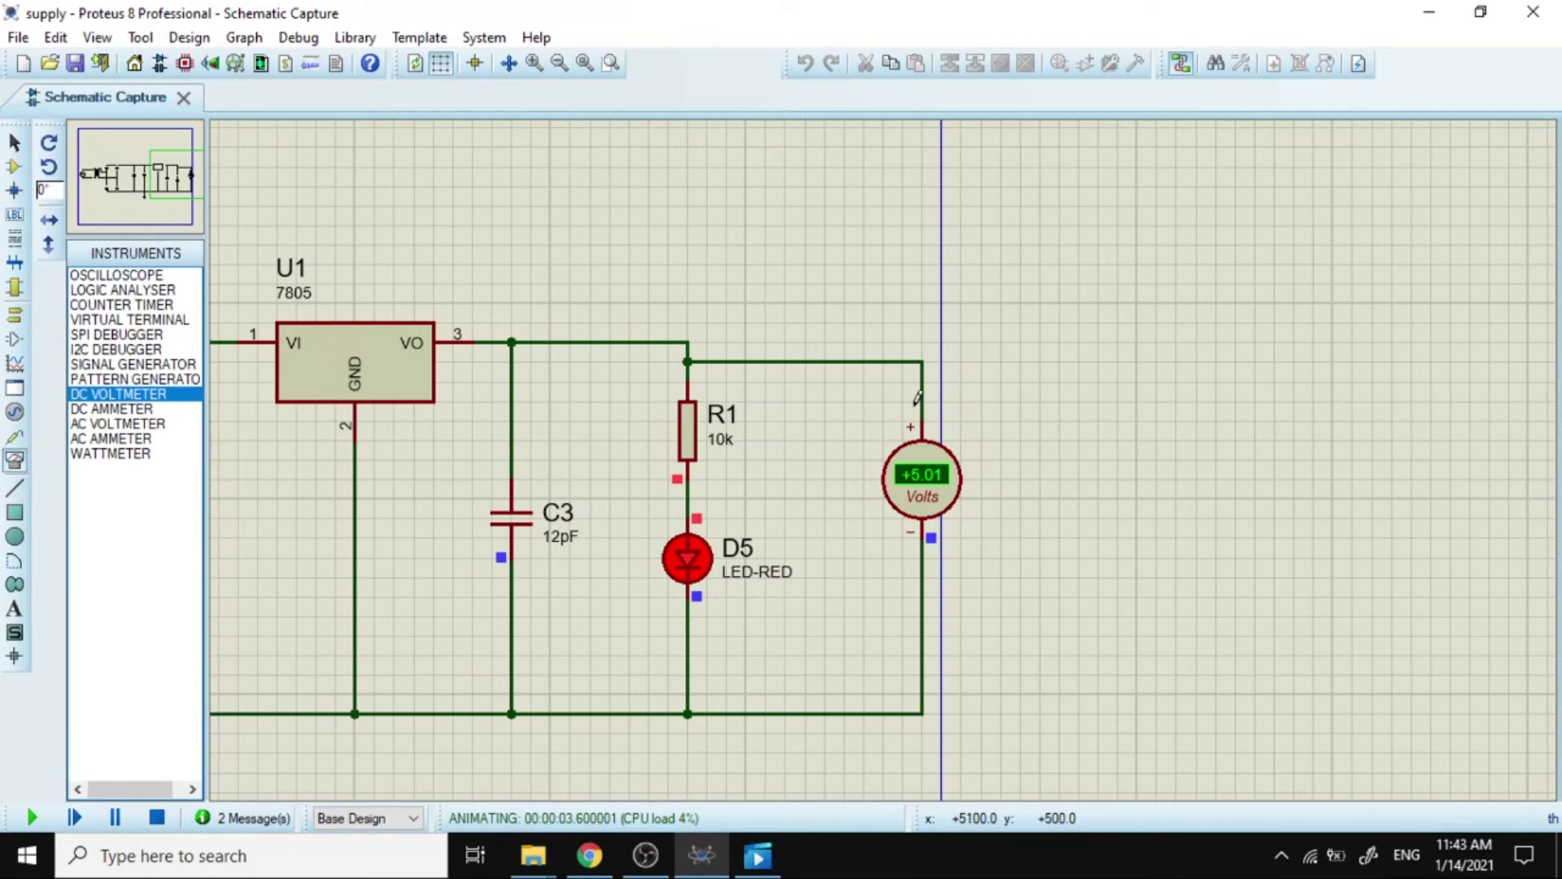
scroll(916, 468, "down", 4)
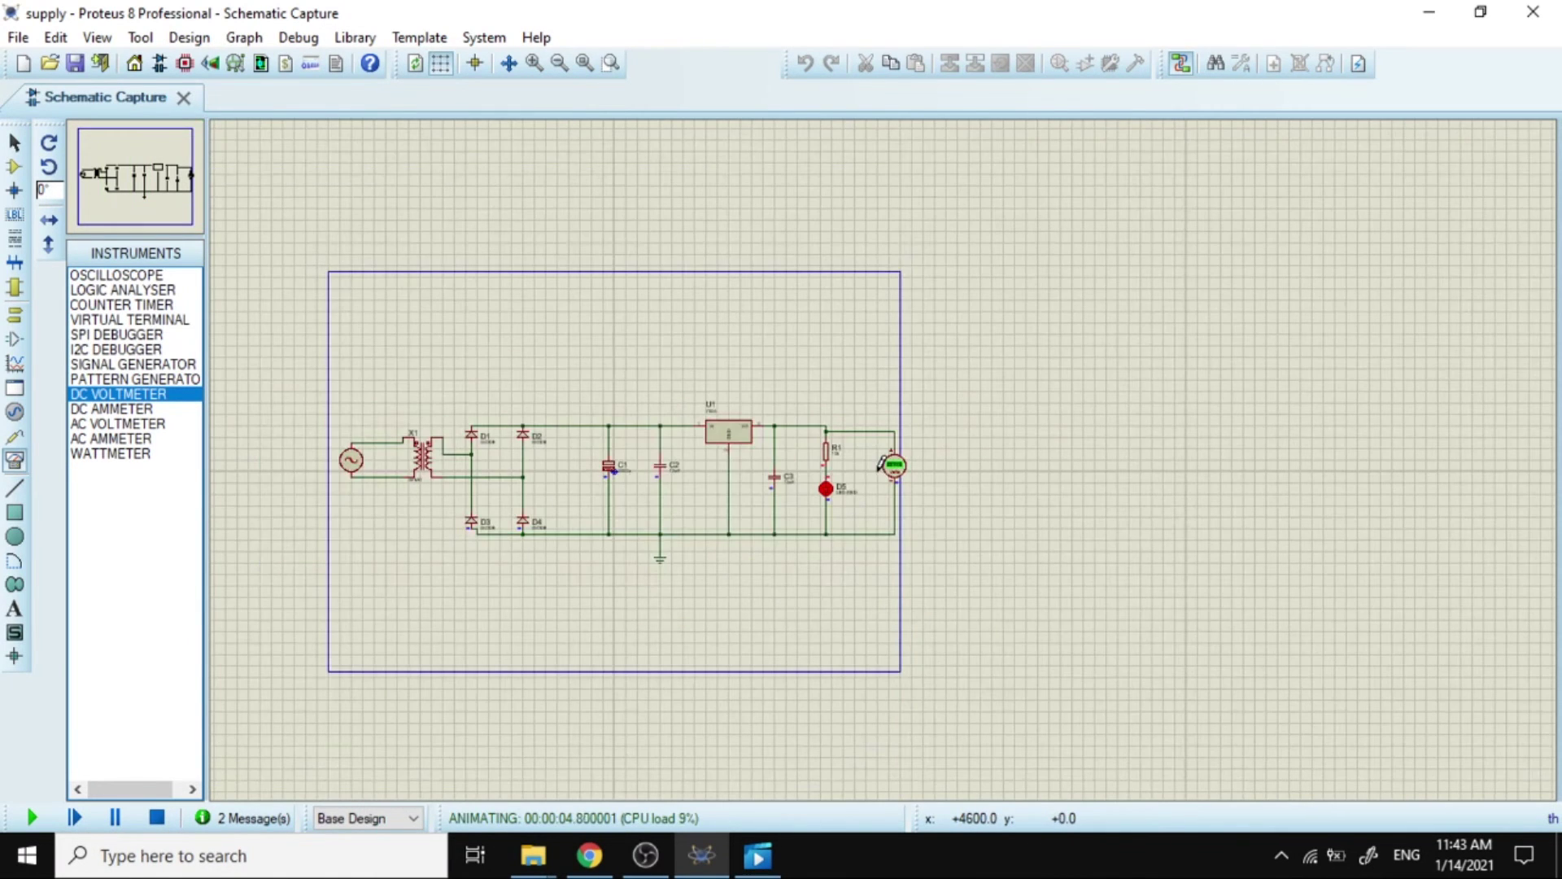
scroll(810, 488, "up", 1)
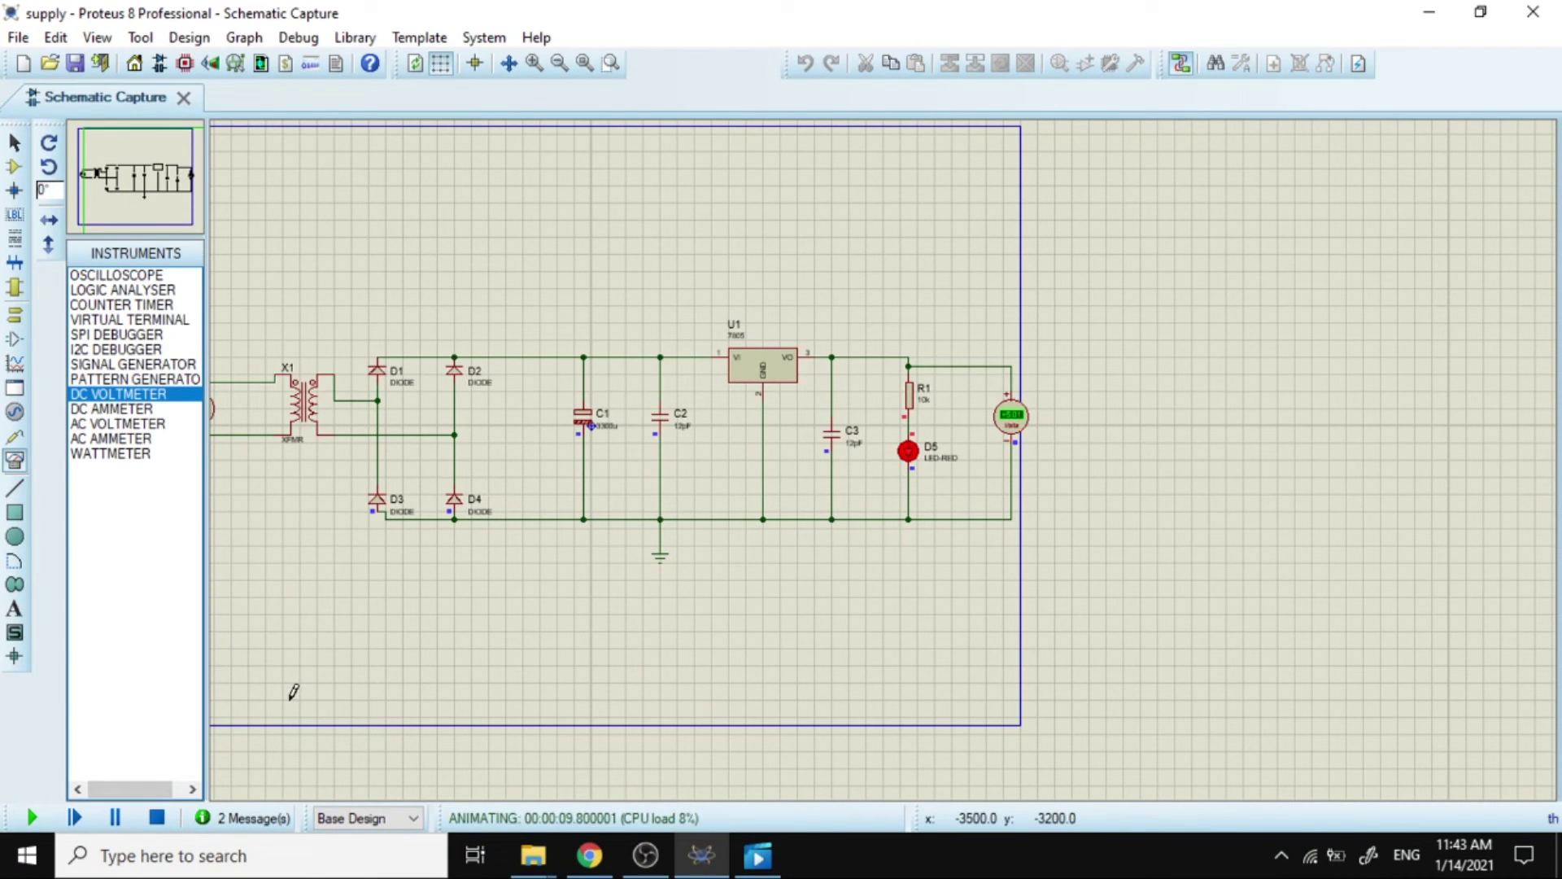
left_click(155, 818)
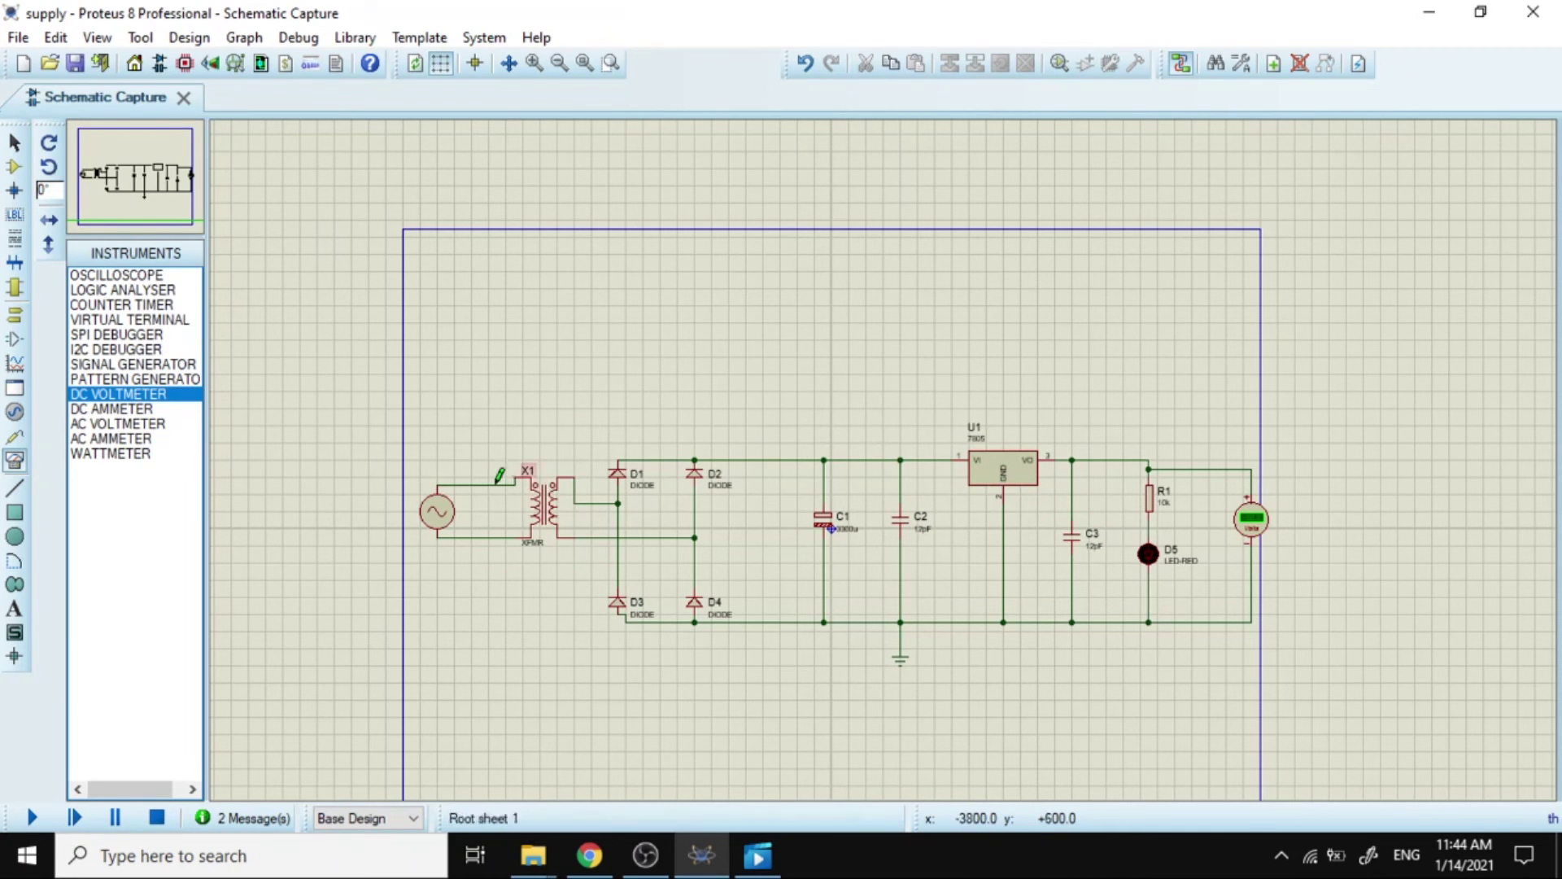
scroll(790, 455, "up", 1)
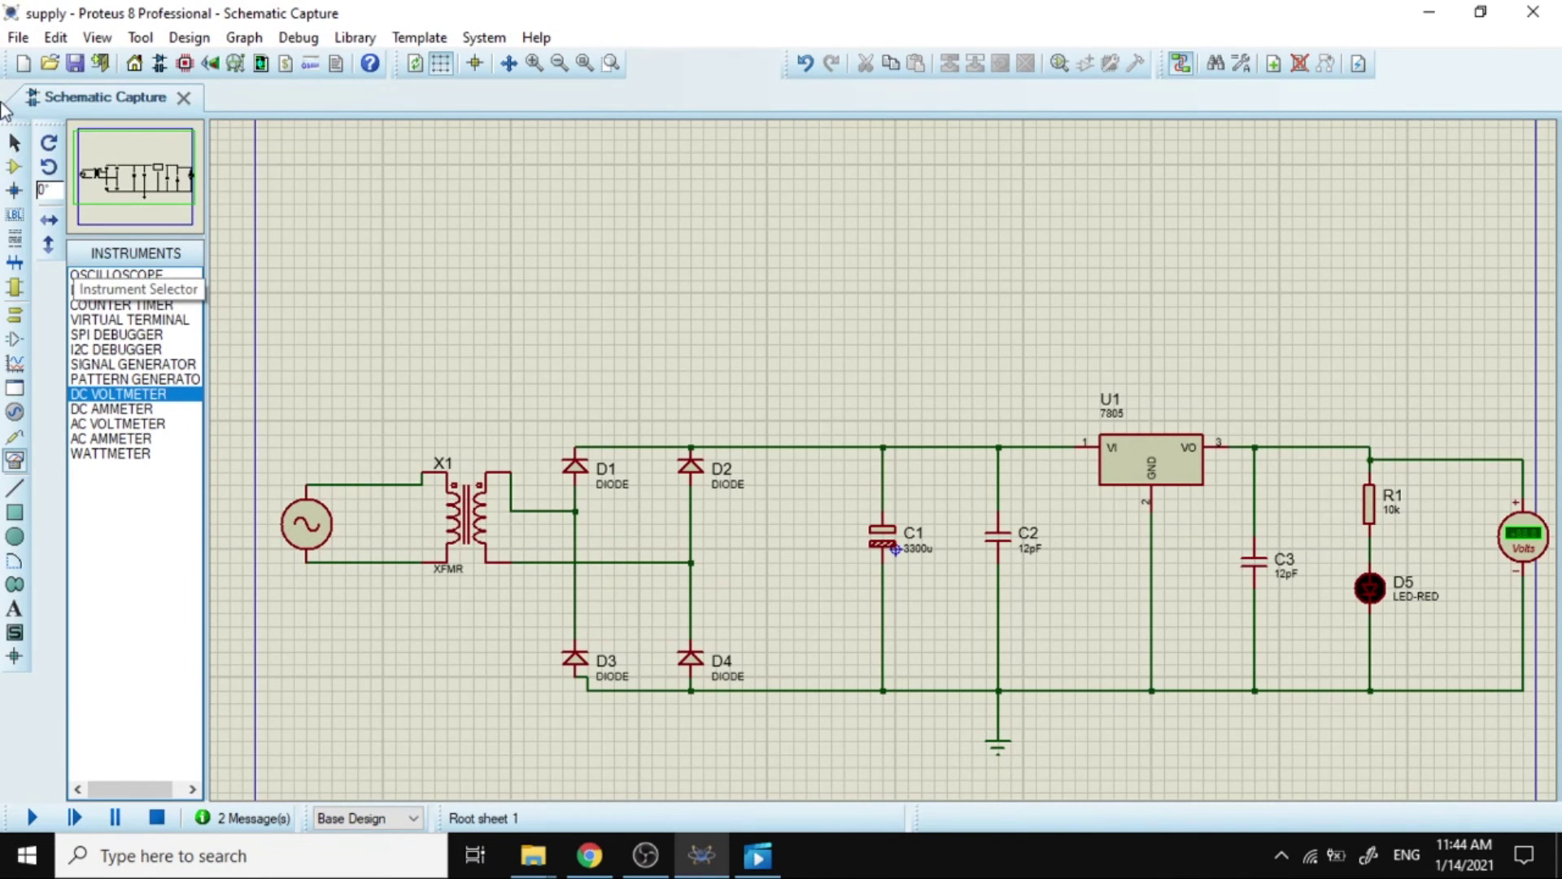
left_click(13, 168)
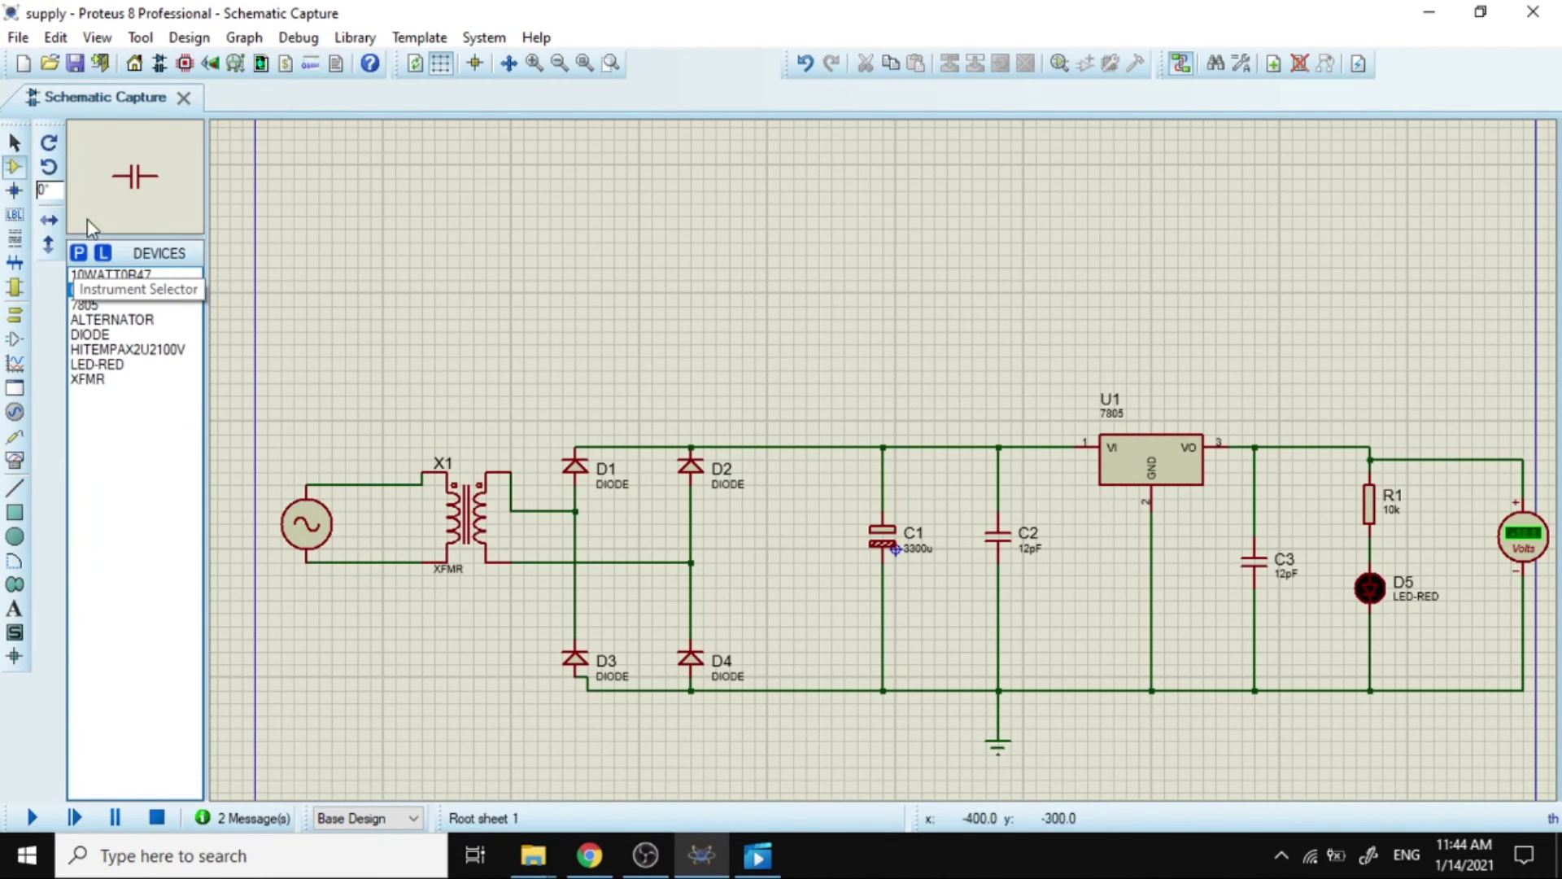
Search the device library for 781 and add the 7812 regulator to the device list.
left_click(78, 252)
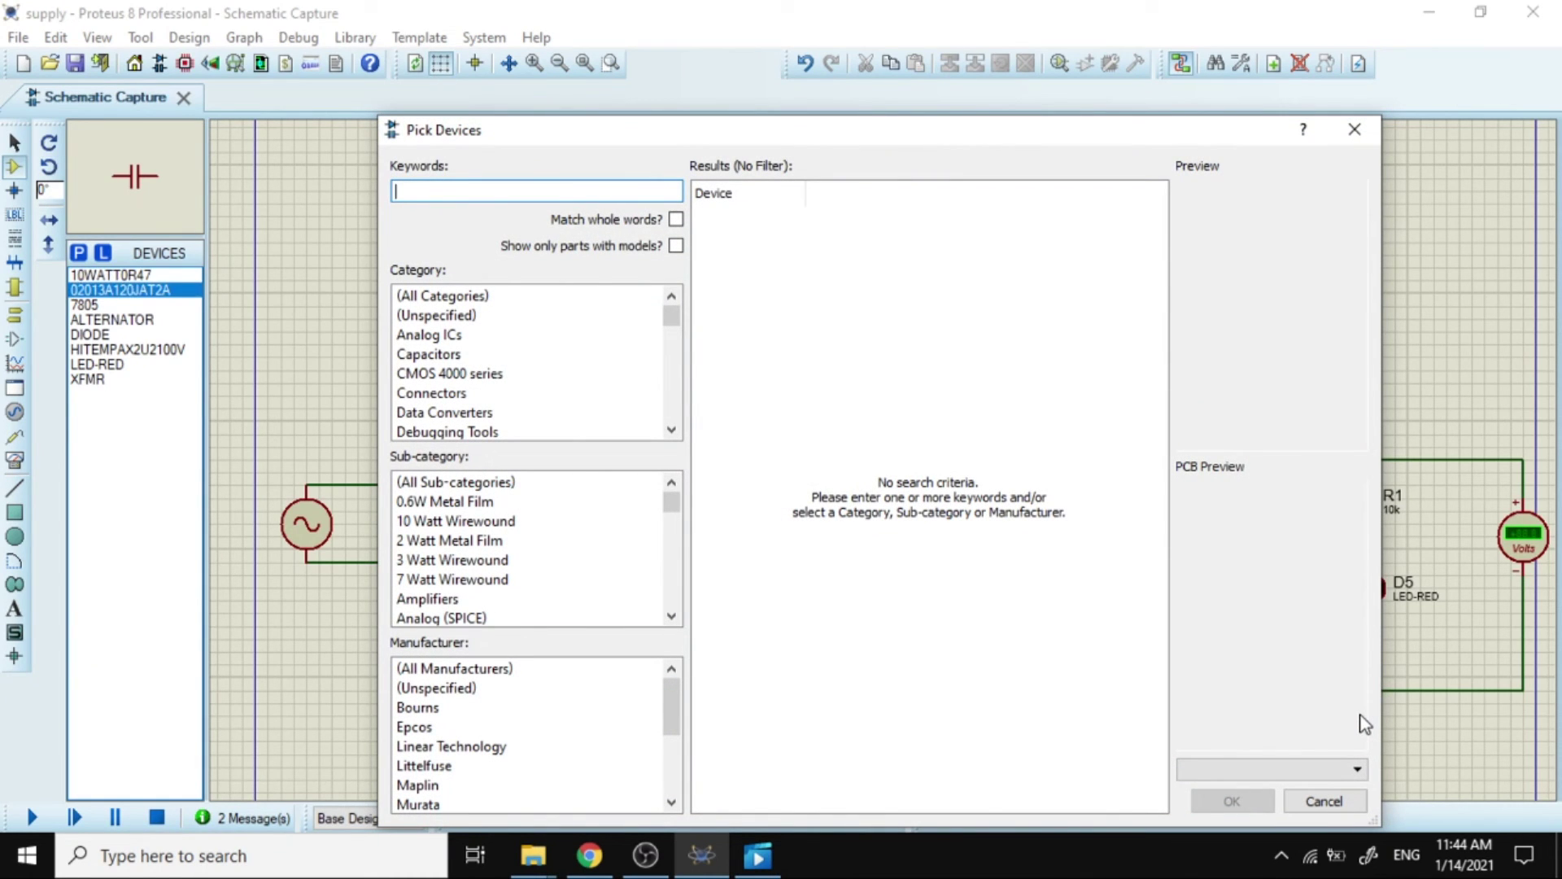
type("7812")
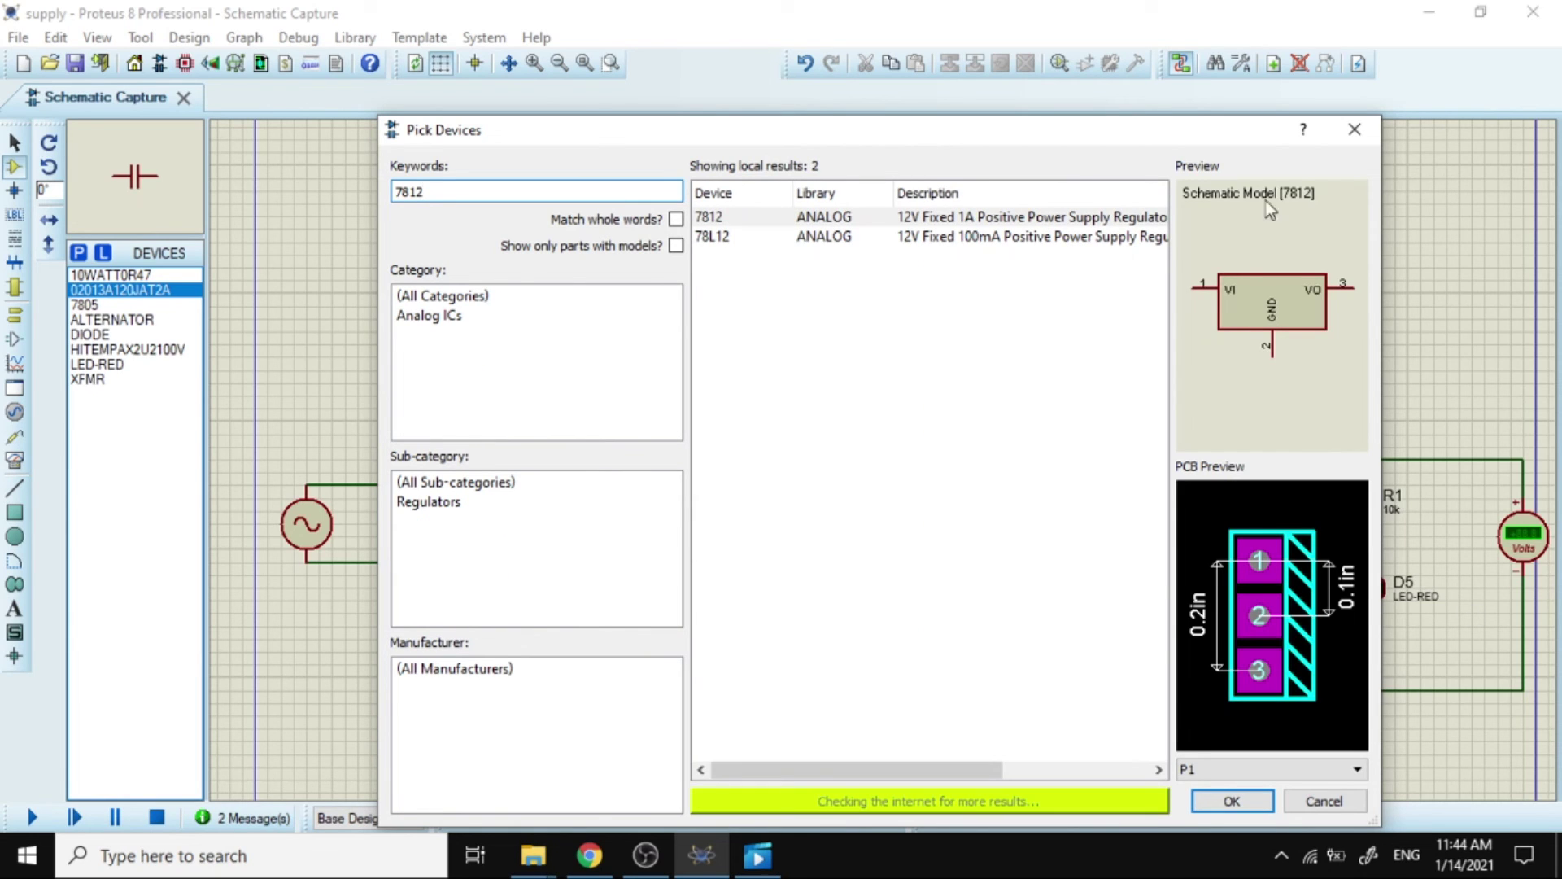
double_click(964, 218)
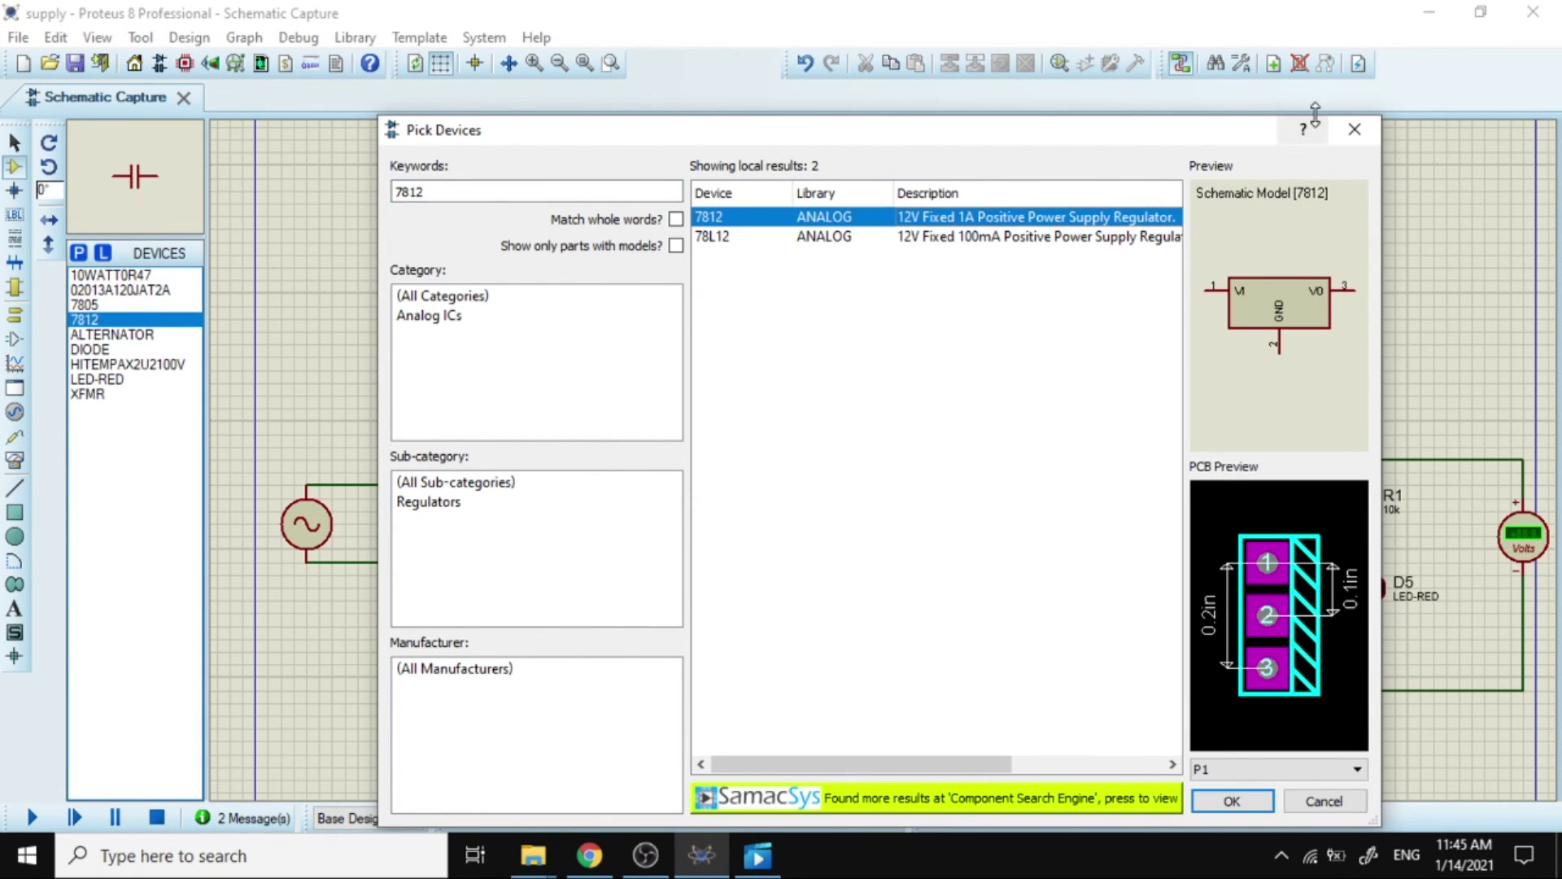
left_click(1355, 131)
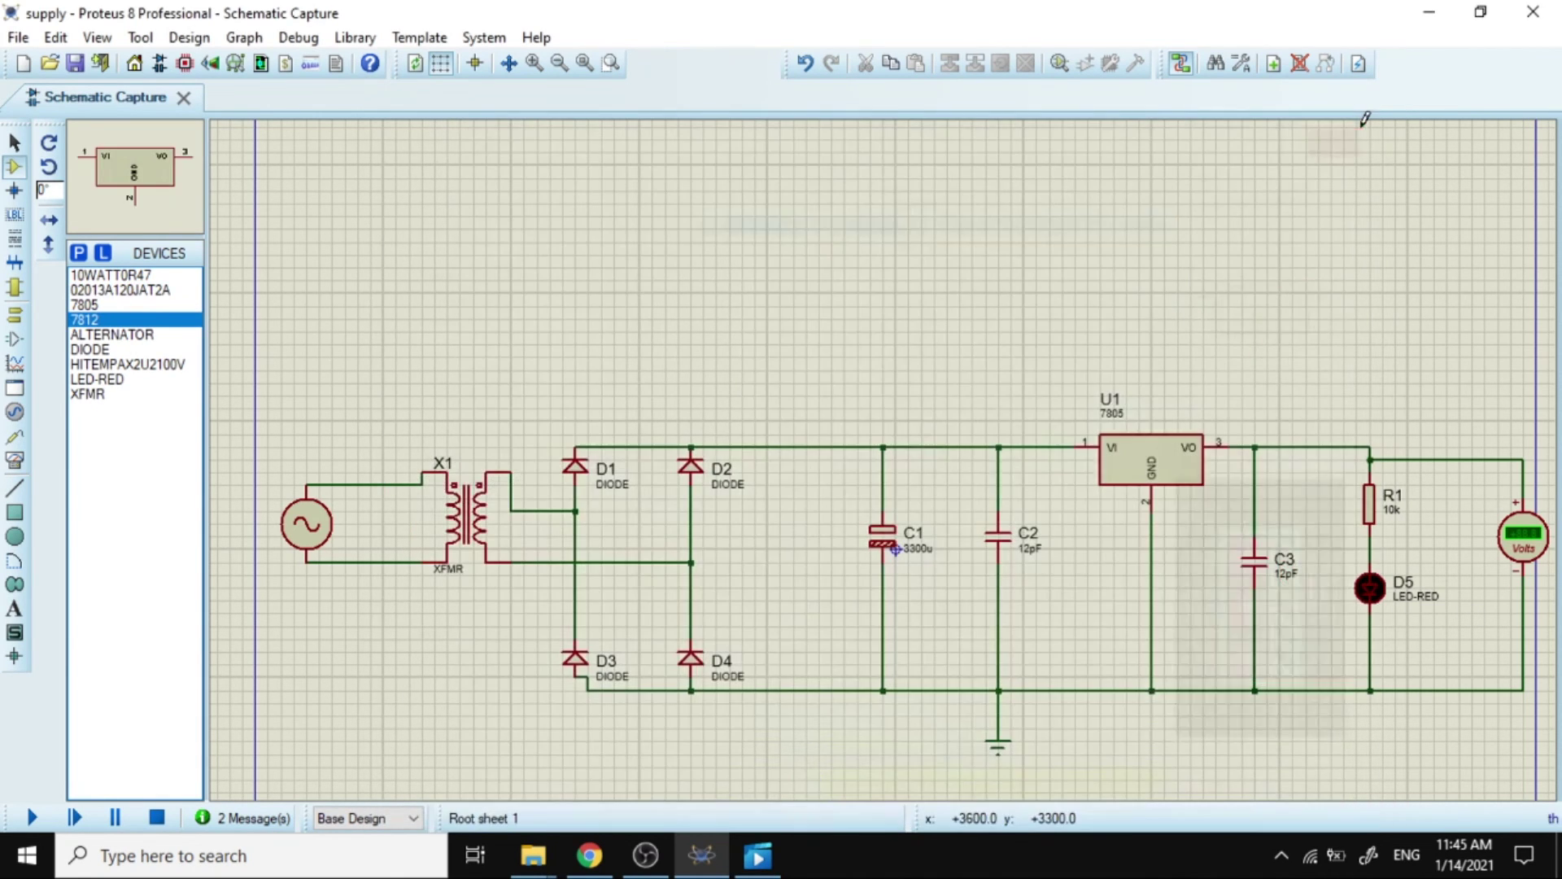
Place the 7812 as U2 above U1 and wire its input to the top rectified rail.
left_click(1062, 251)
left_click(1129, 216)
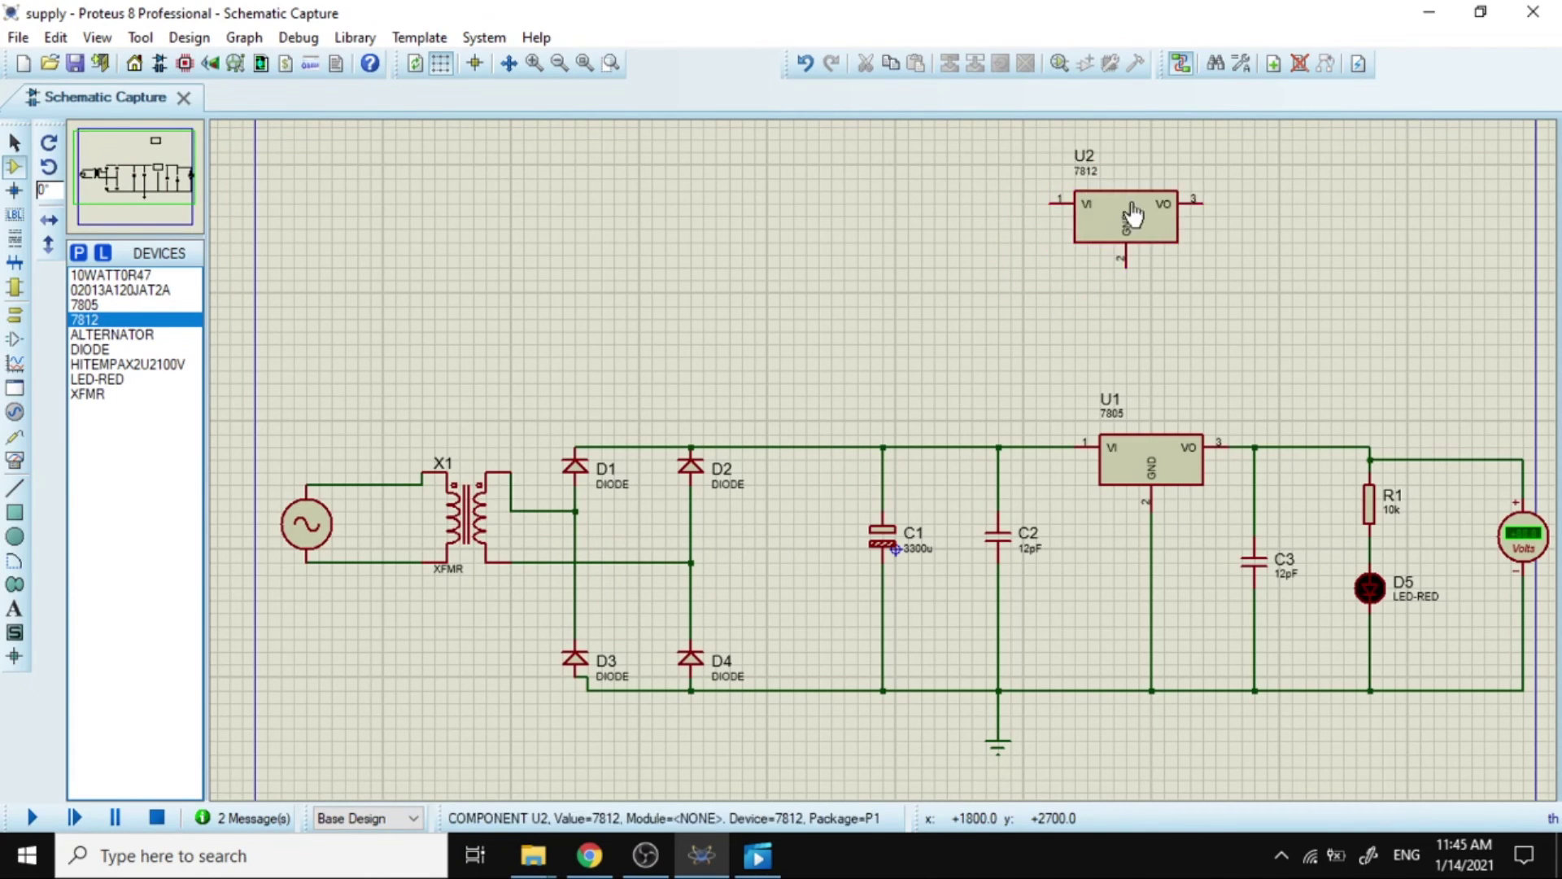
left_click(1056, 201)
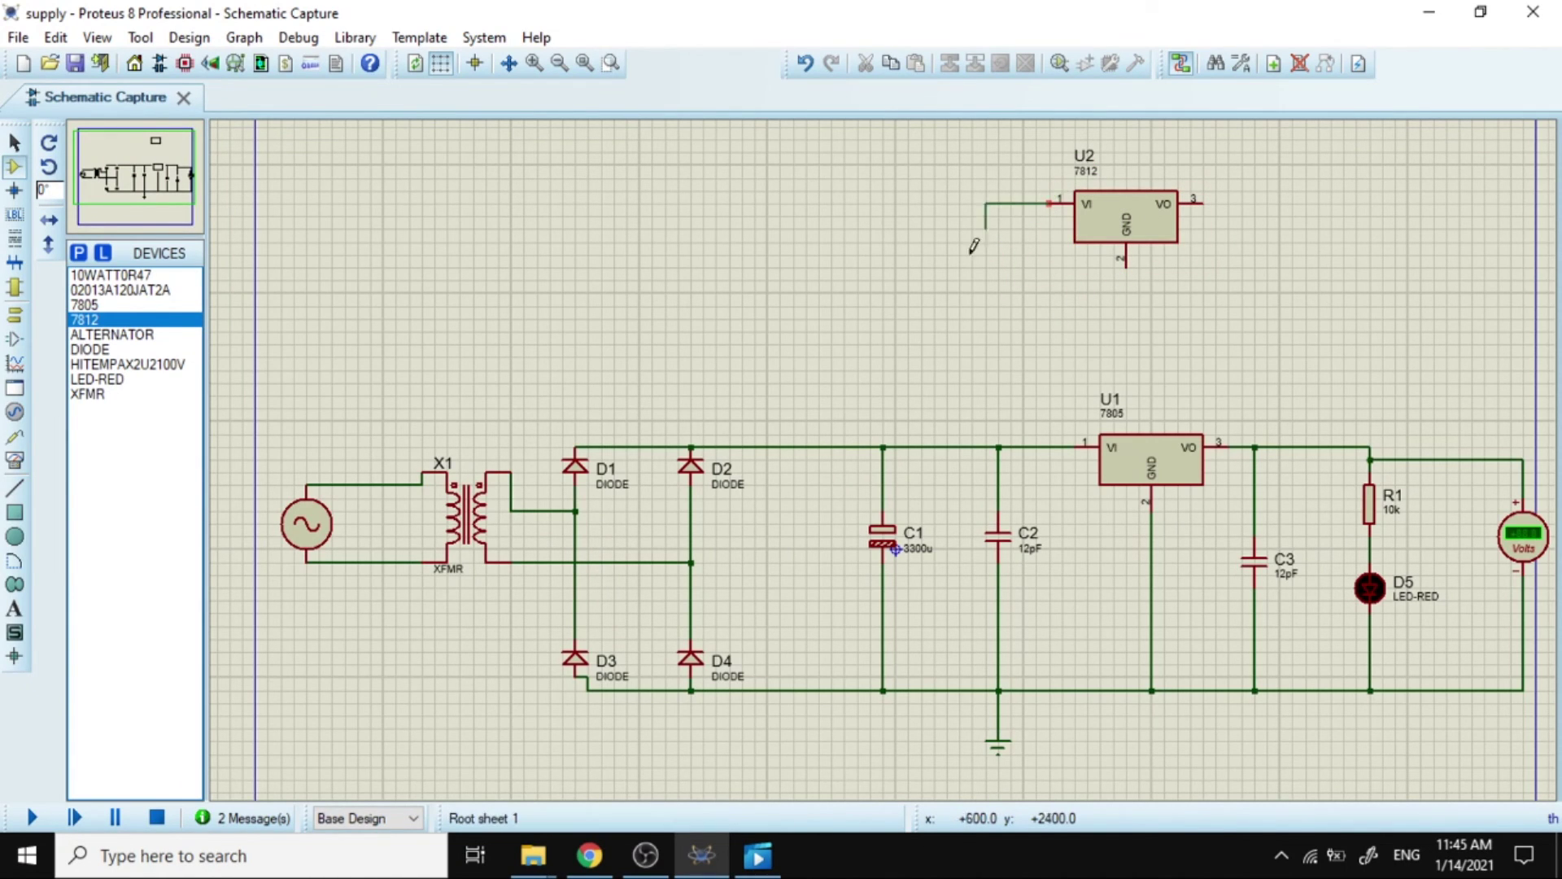
left_click(883, 447)
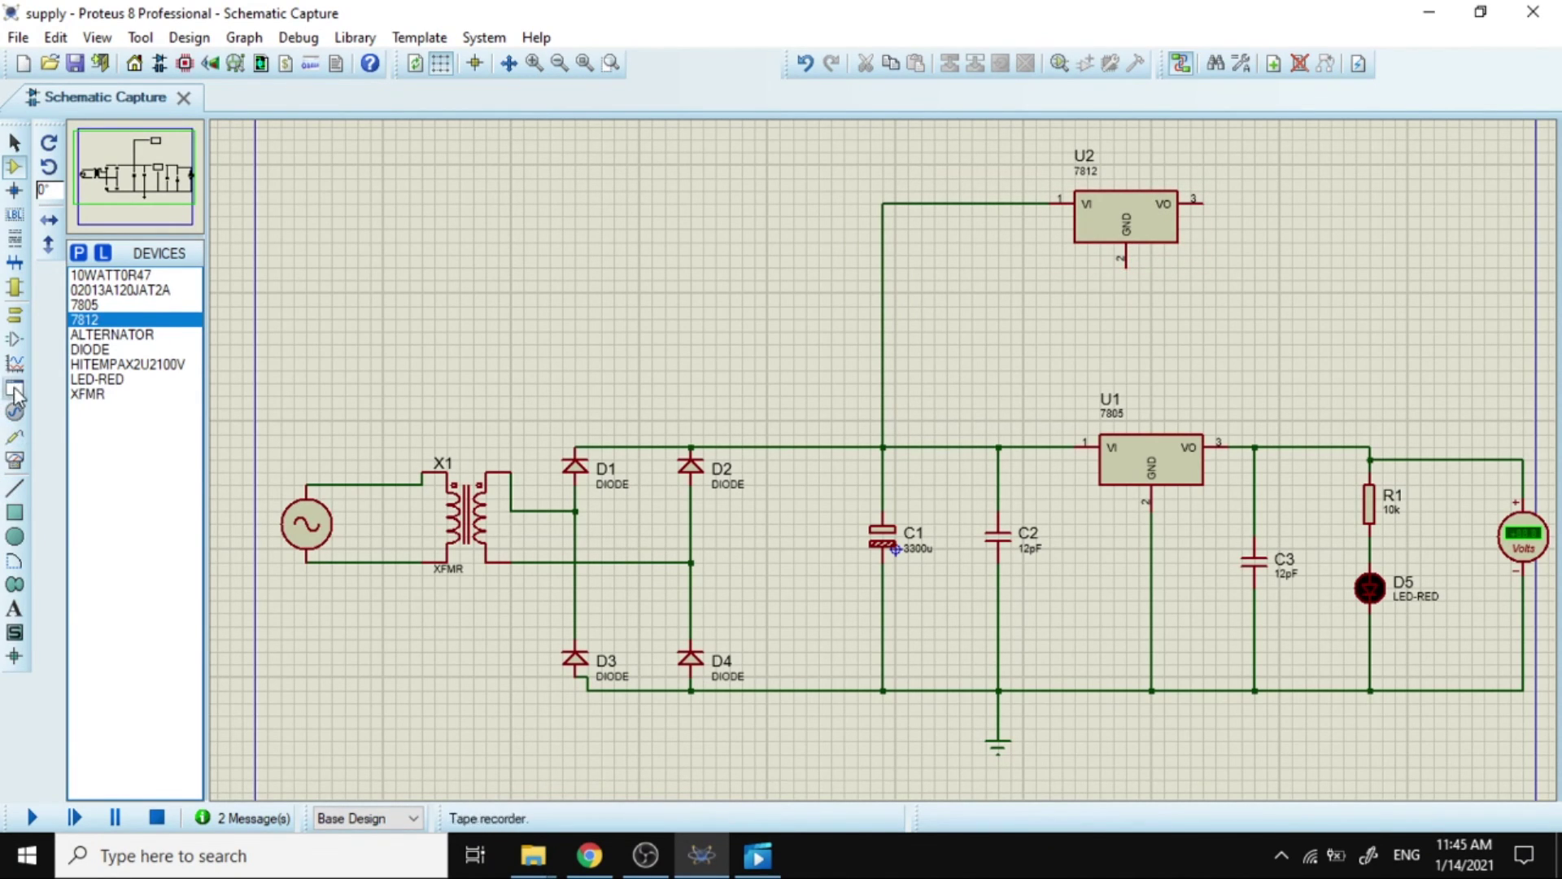
Place a ground terminal below U2 and wire U2's GND pin to it.
left_click(14, 316)
left_click(151, 350)
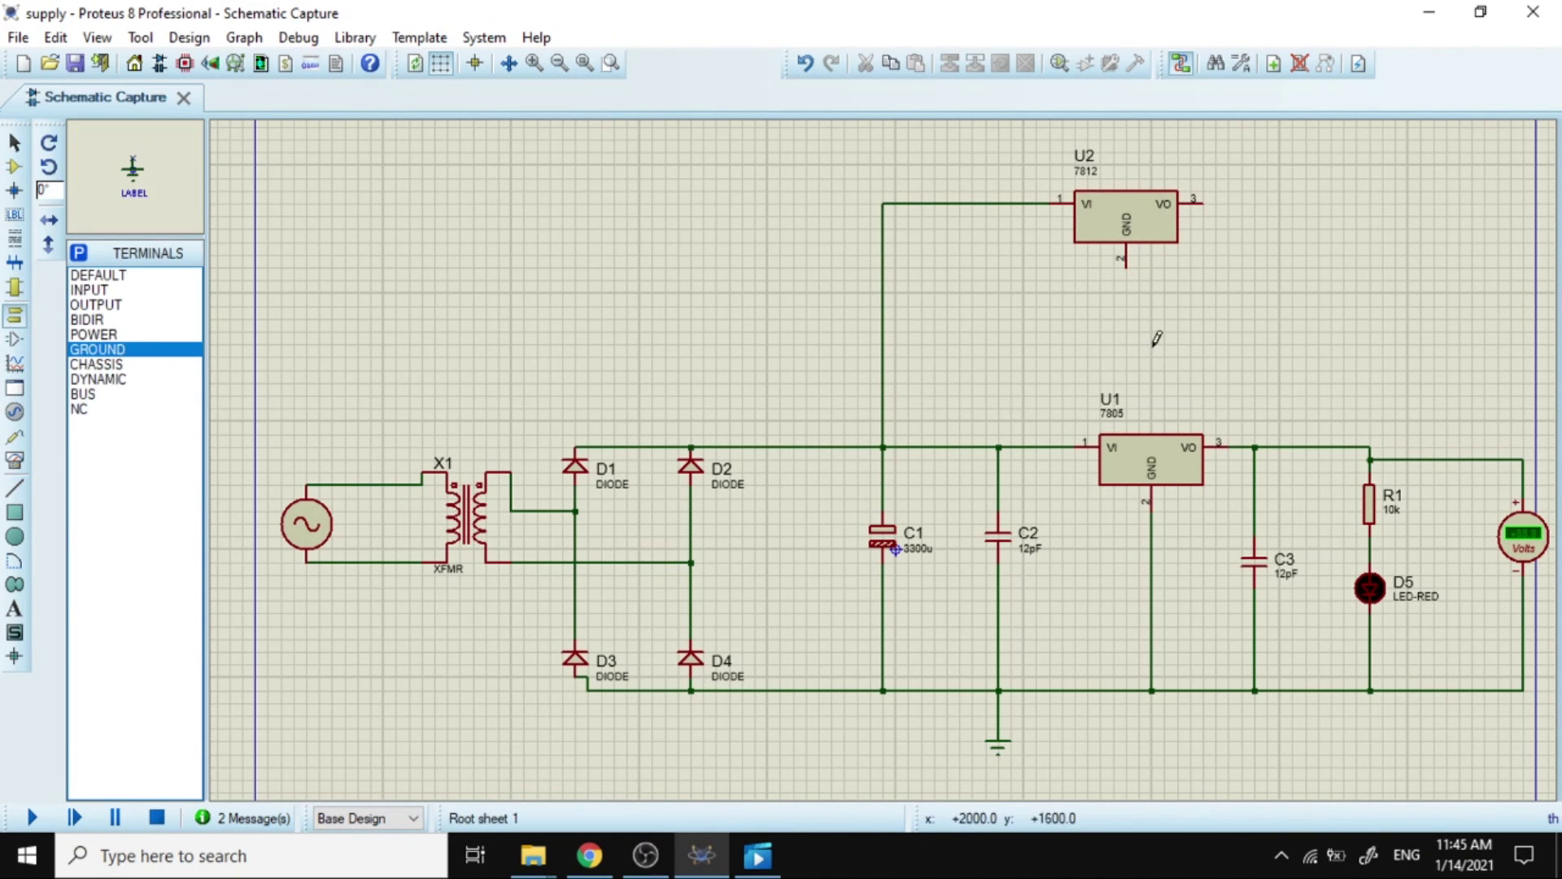
left_click(1125, 303)
left_click(1127, 290)
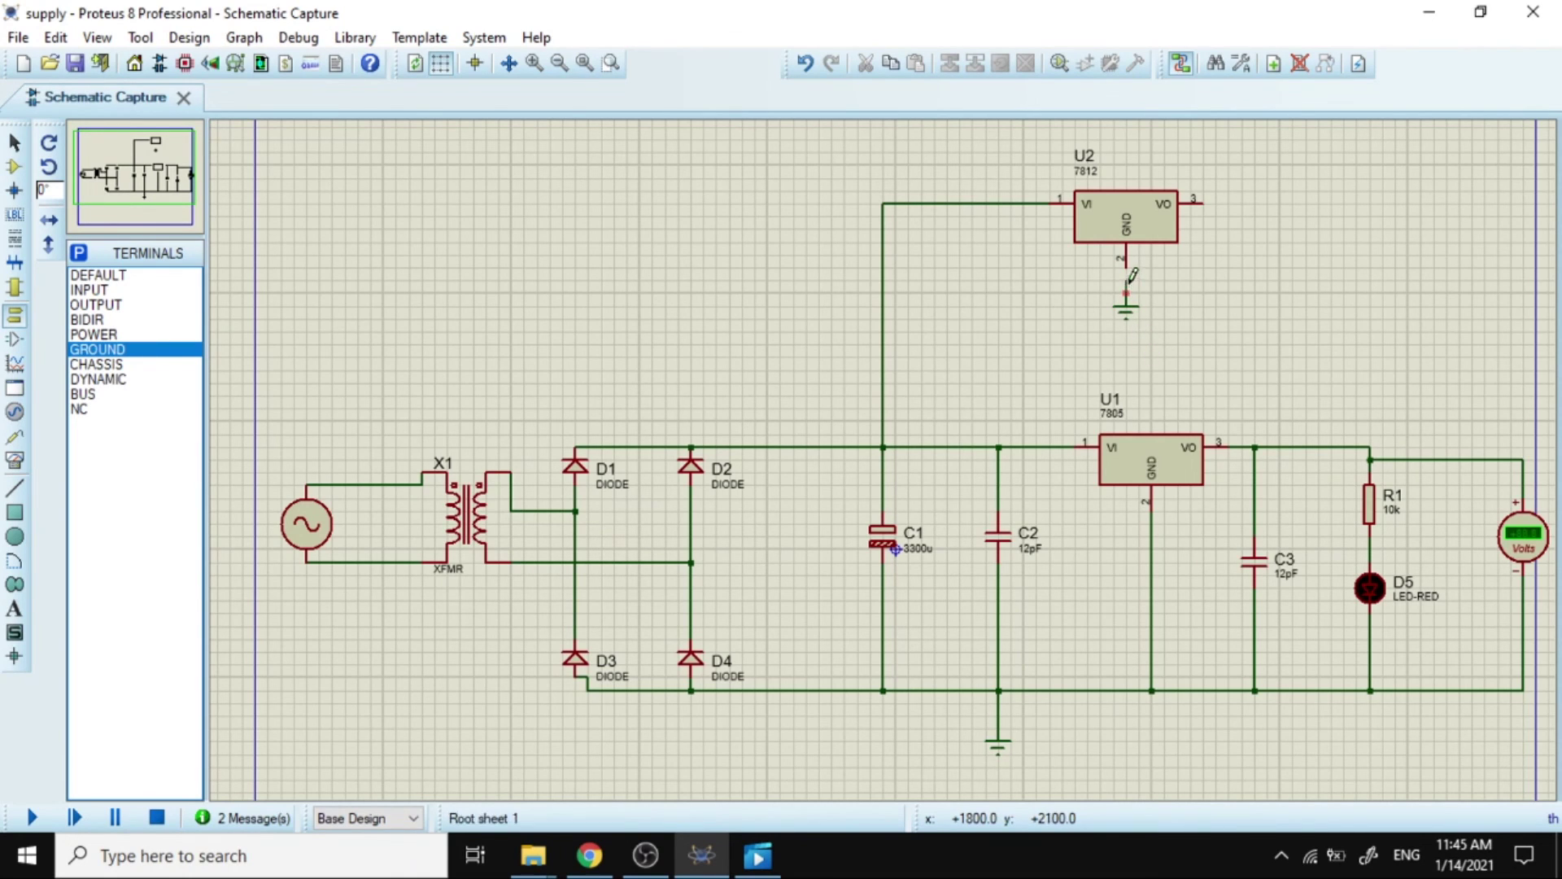
left_click(1126, 262)
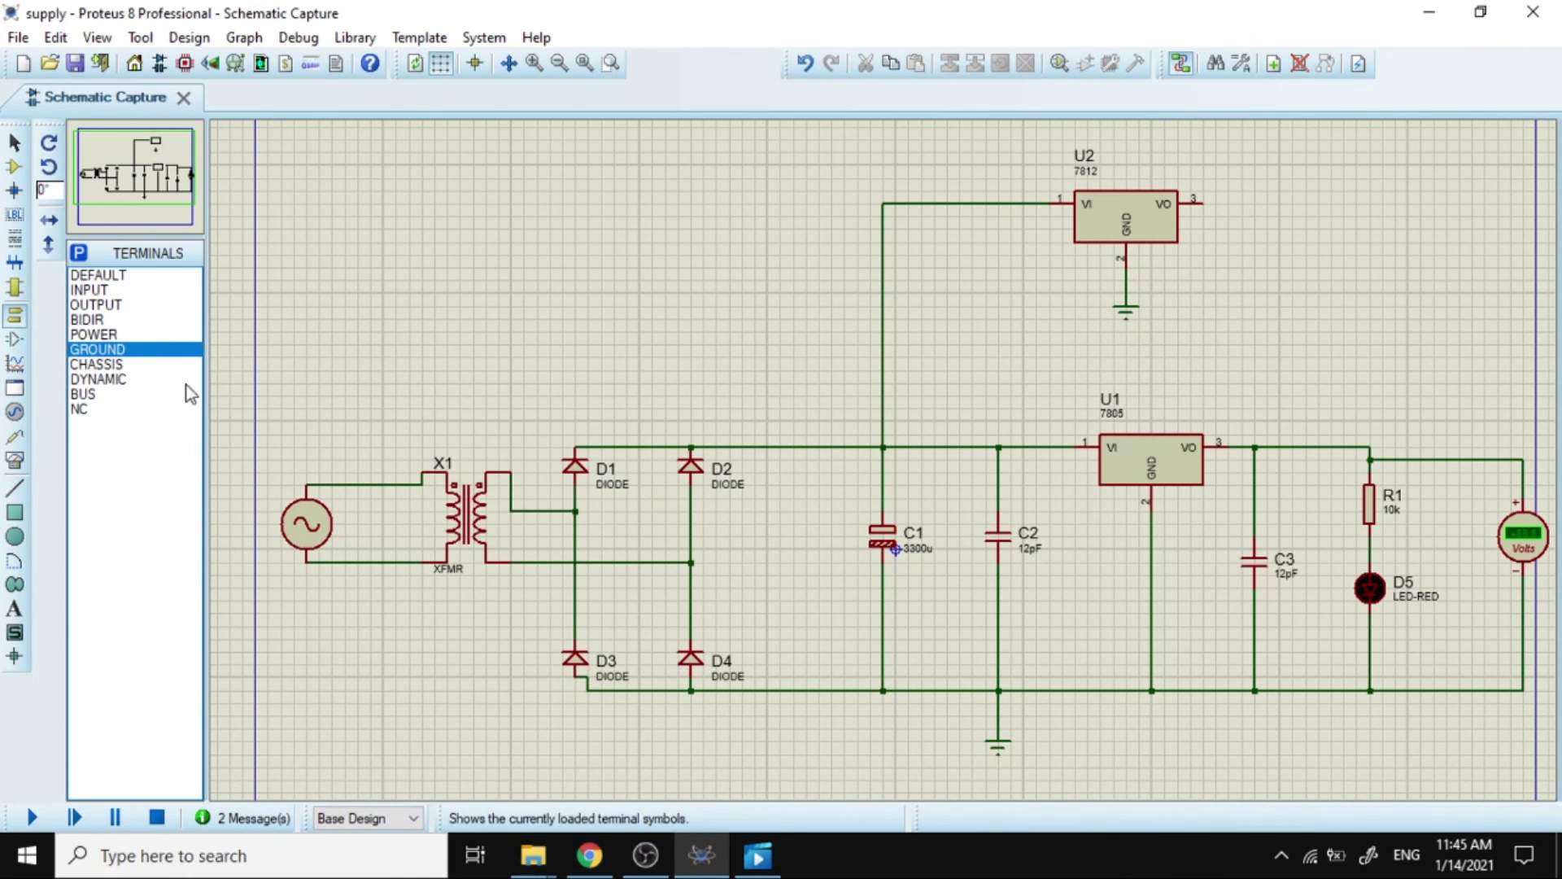
left_click(16, 462)
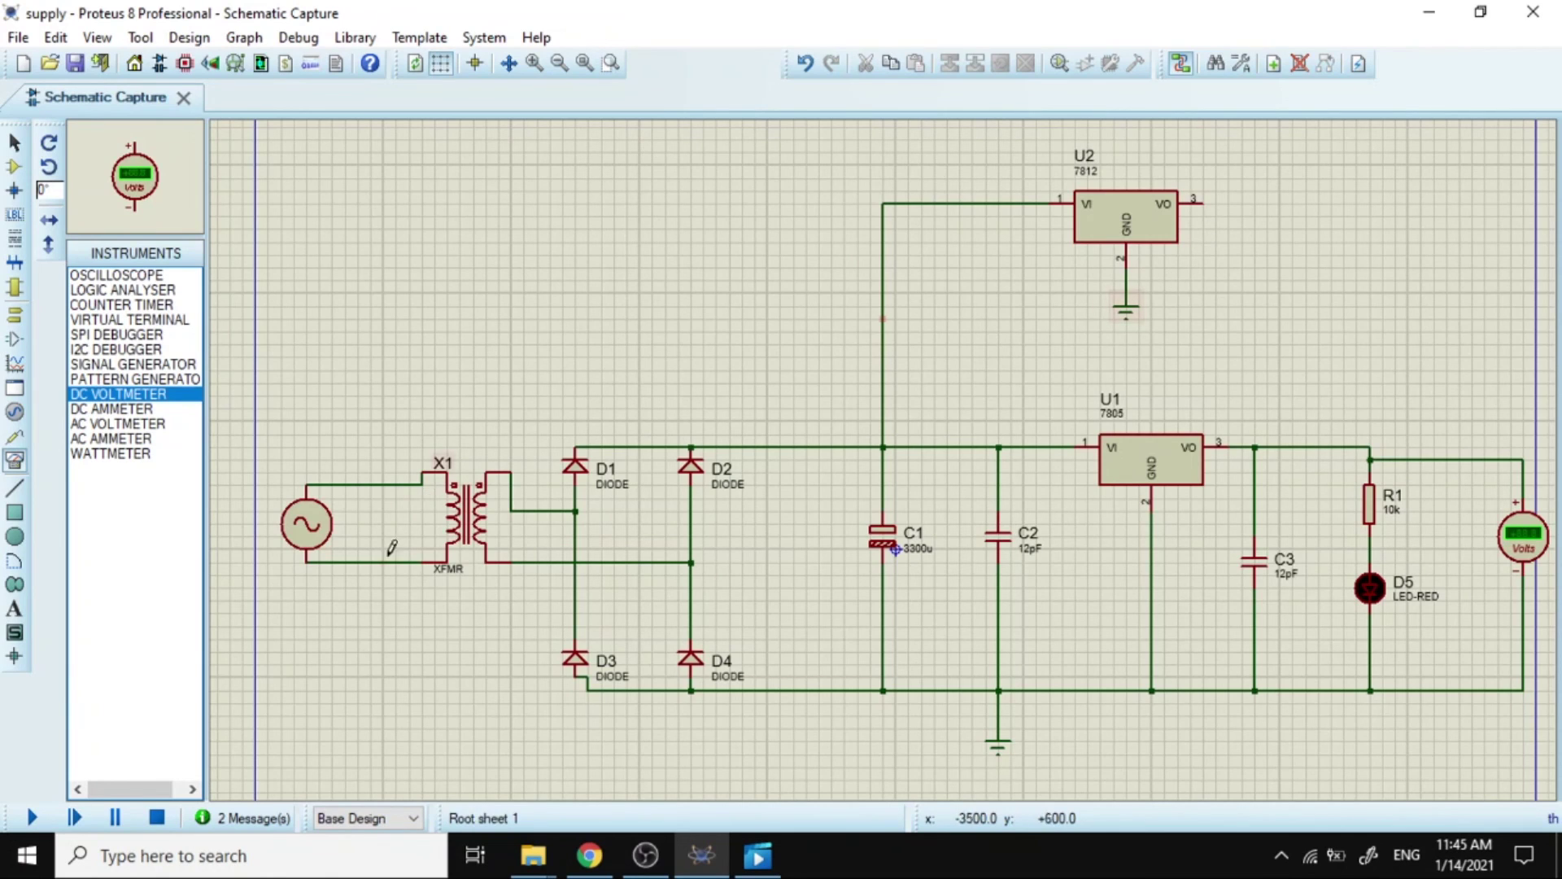
Place a DC voltmeter right of U2, wiring + to its output and − to the ground wire.
left_click(1260, 232)
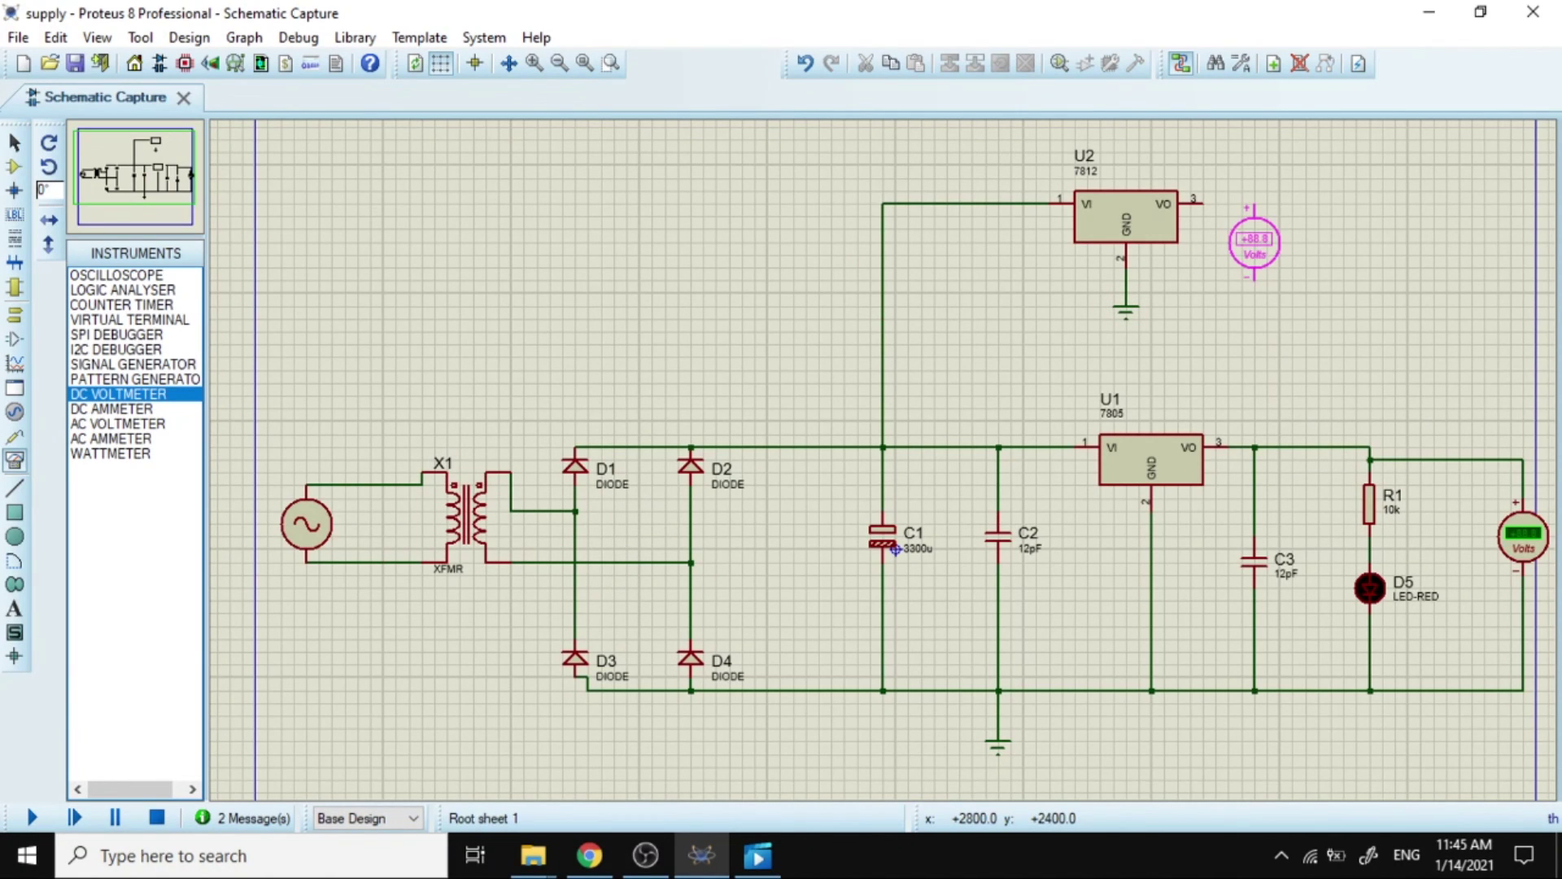
left_click(1256, 242)
left_click(1253, 207)
left_click(1203, 202)
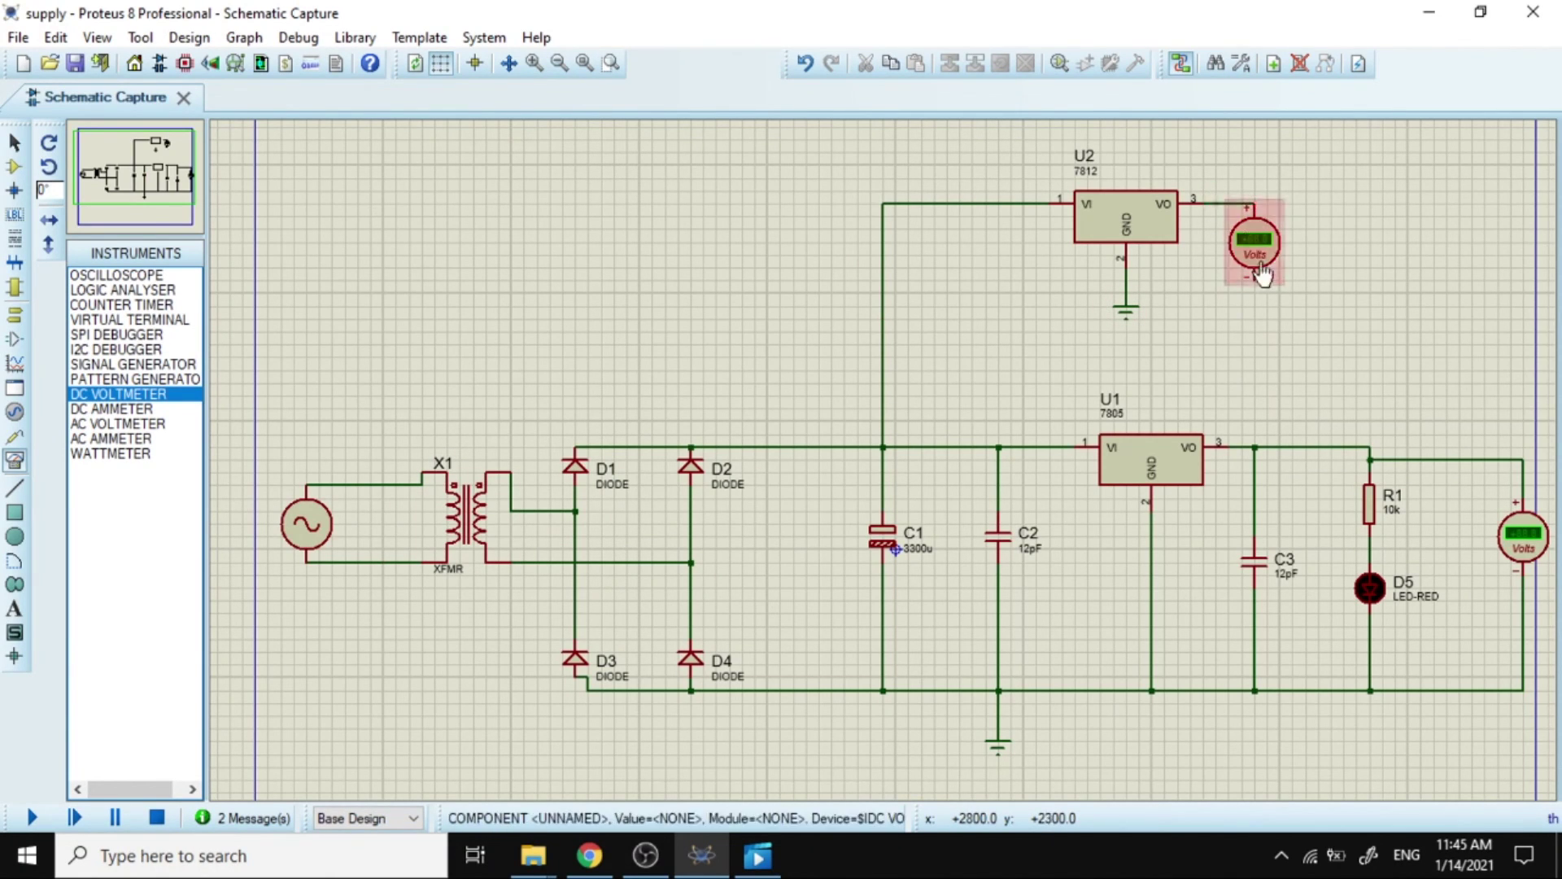
left_click(1260, 273)
left_click(1127, 279)
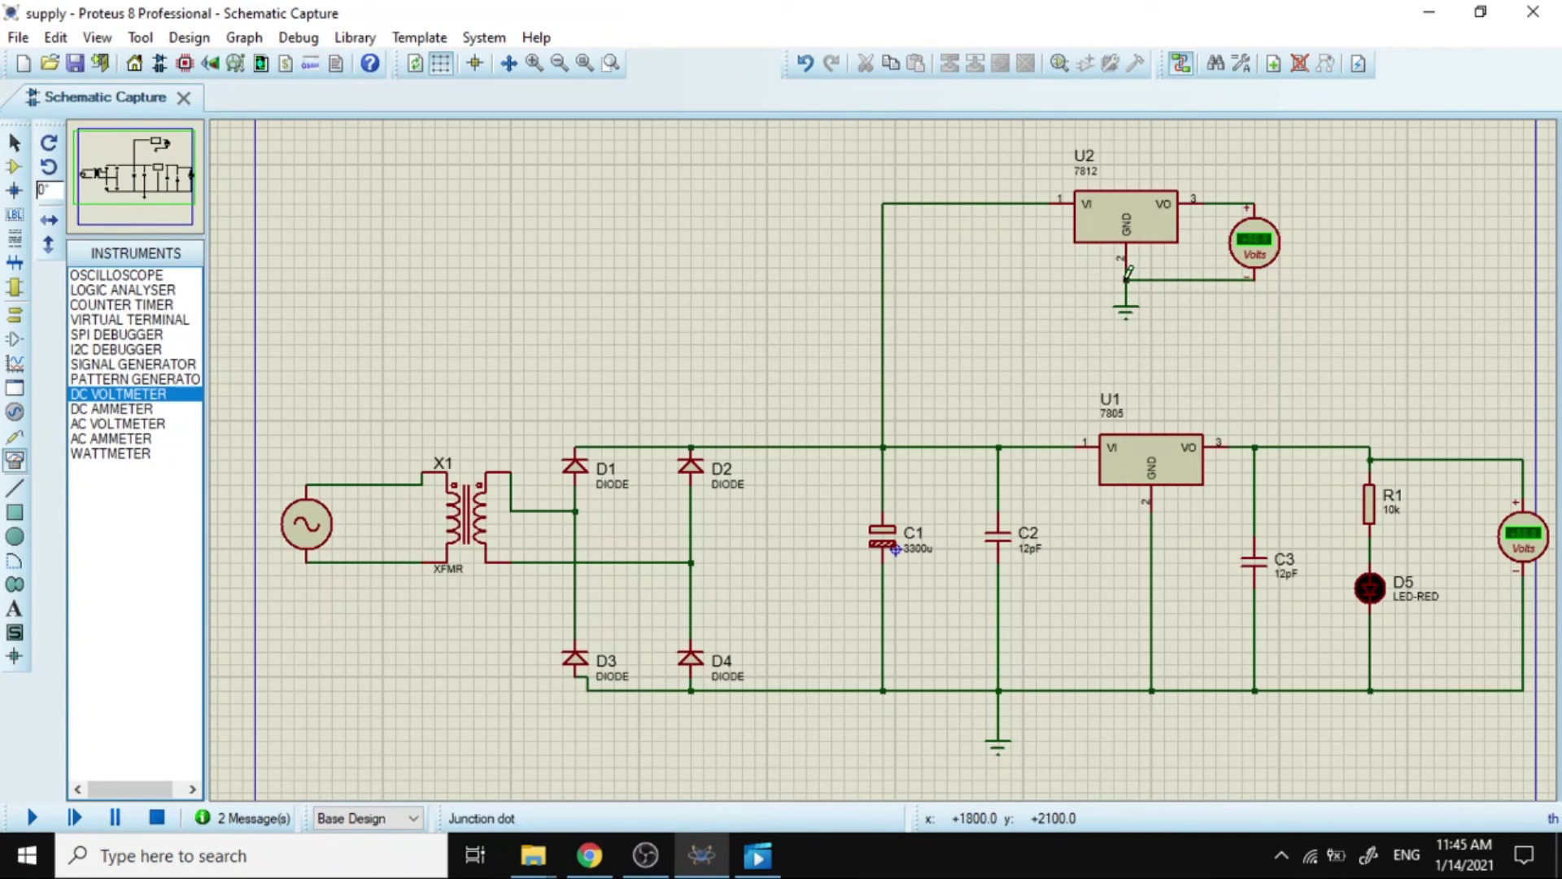
key("F7")
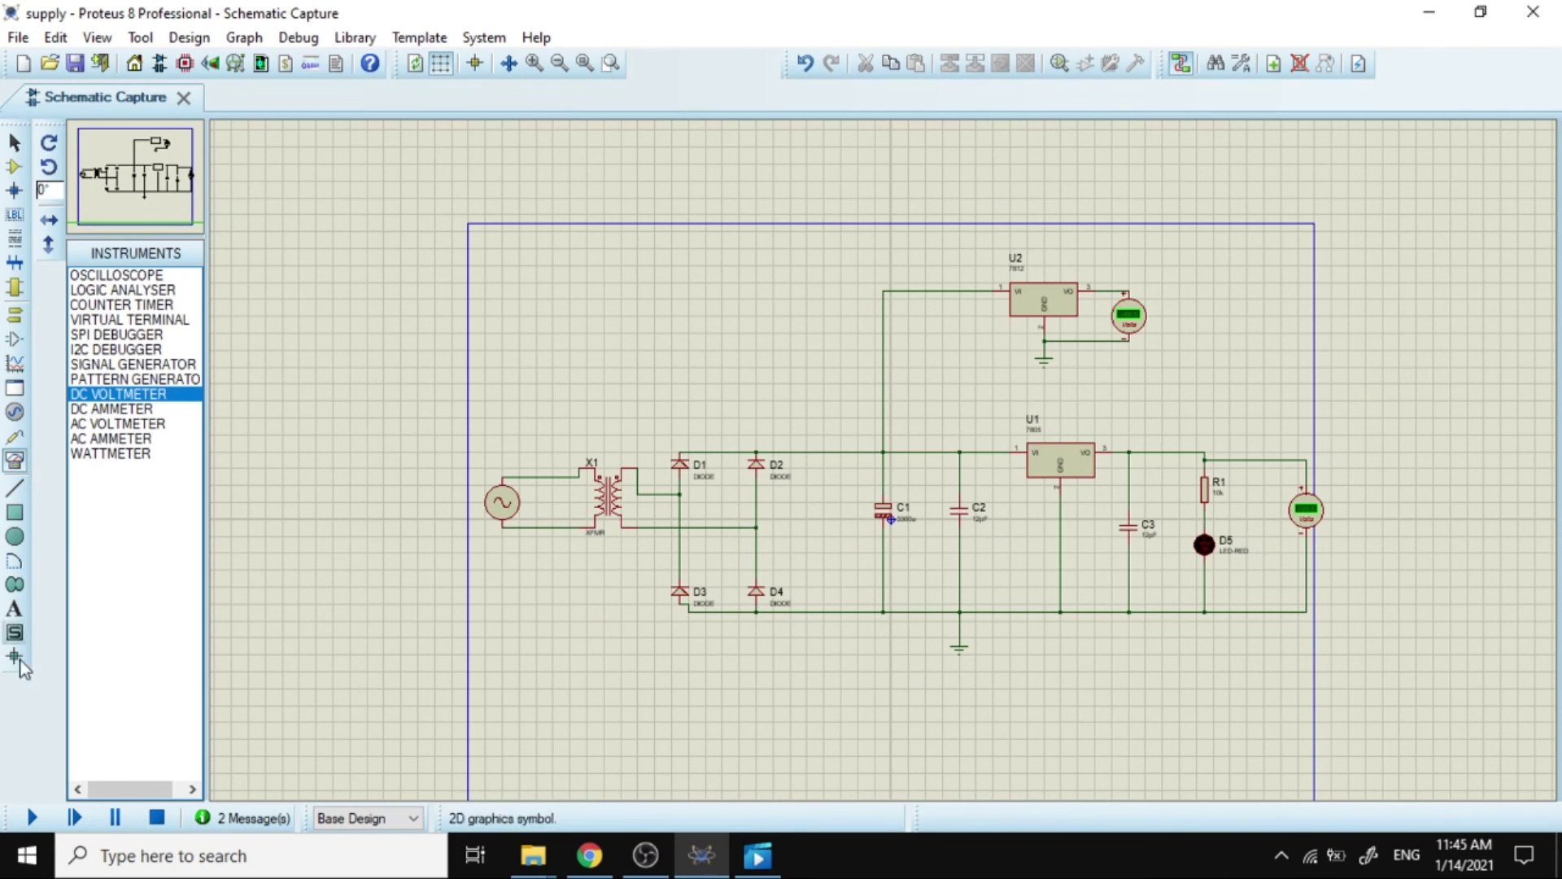
Run the simulation and check the voltmeters read +12.0 V and +5.01 V with LED D5 lit.
left_click(32, 817)
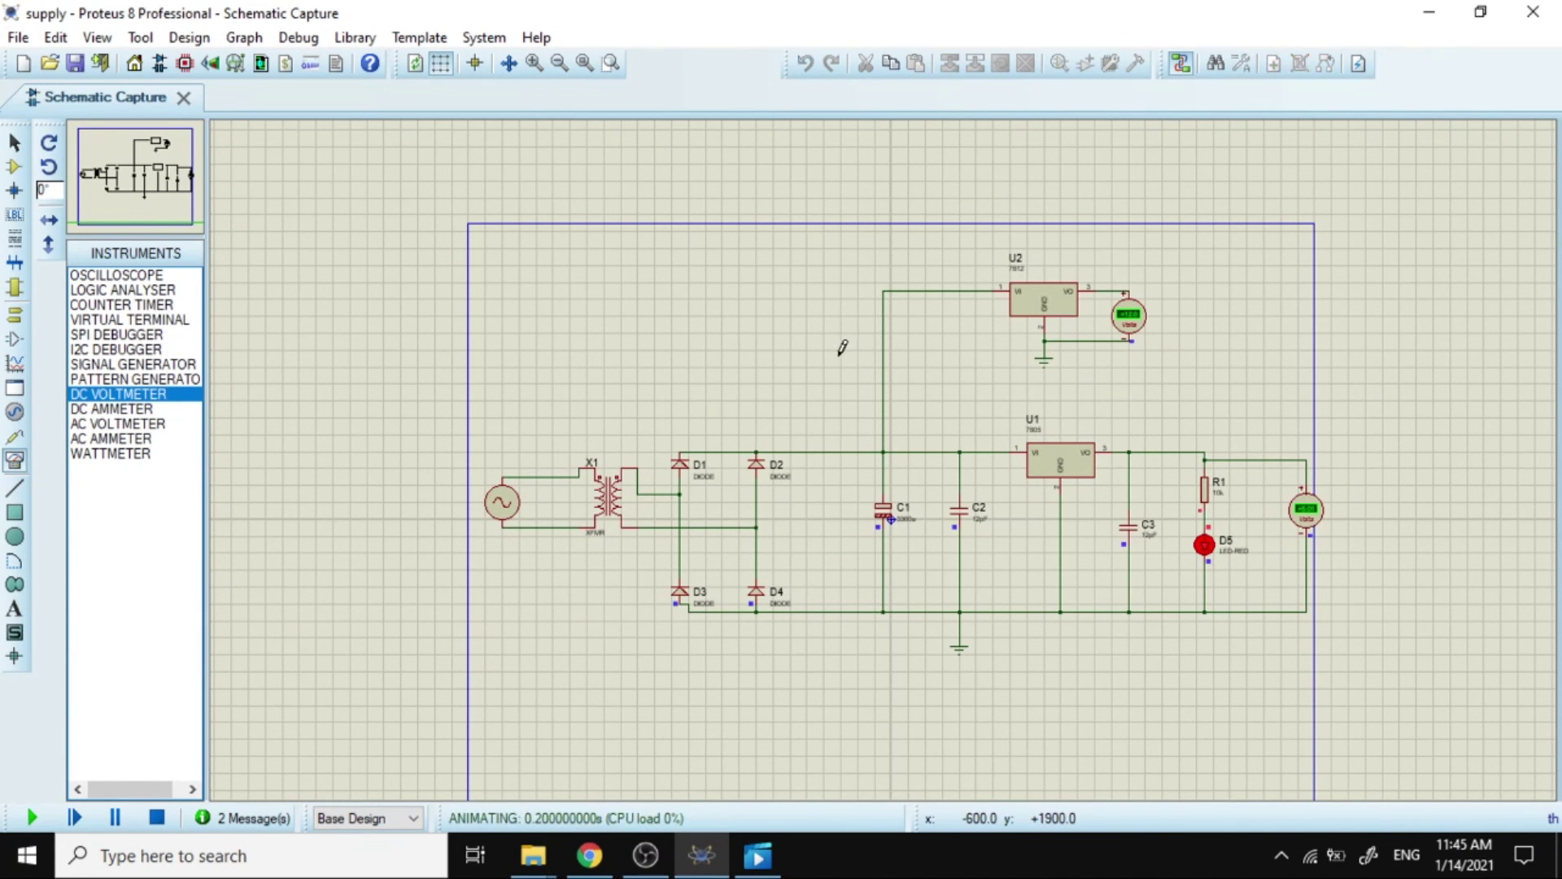
scroll(1116, 271, "up", 3)
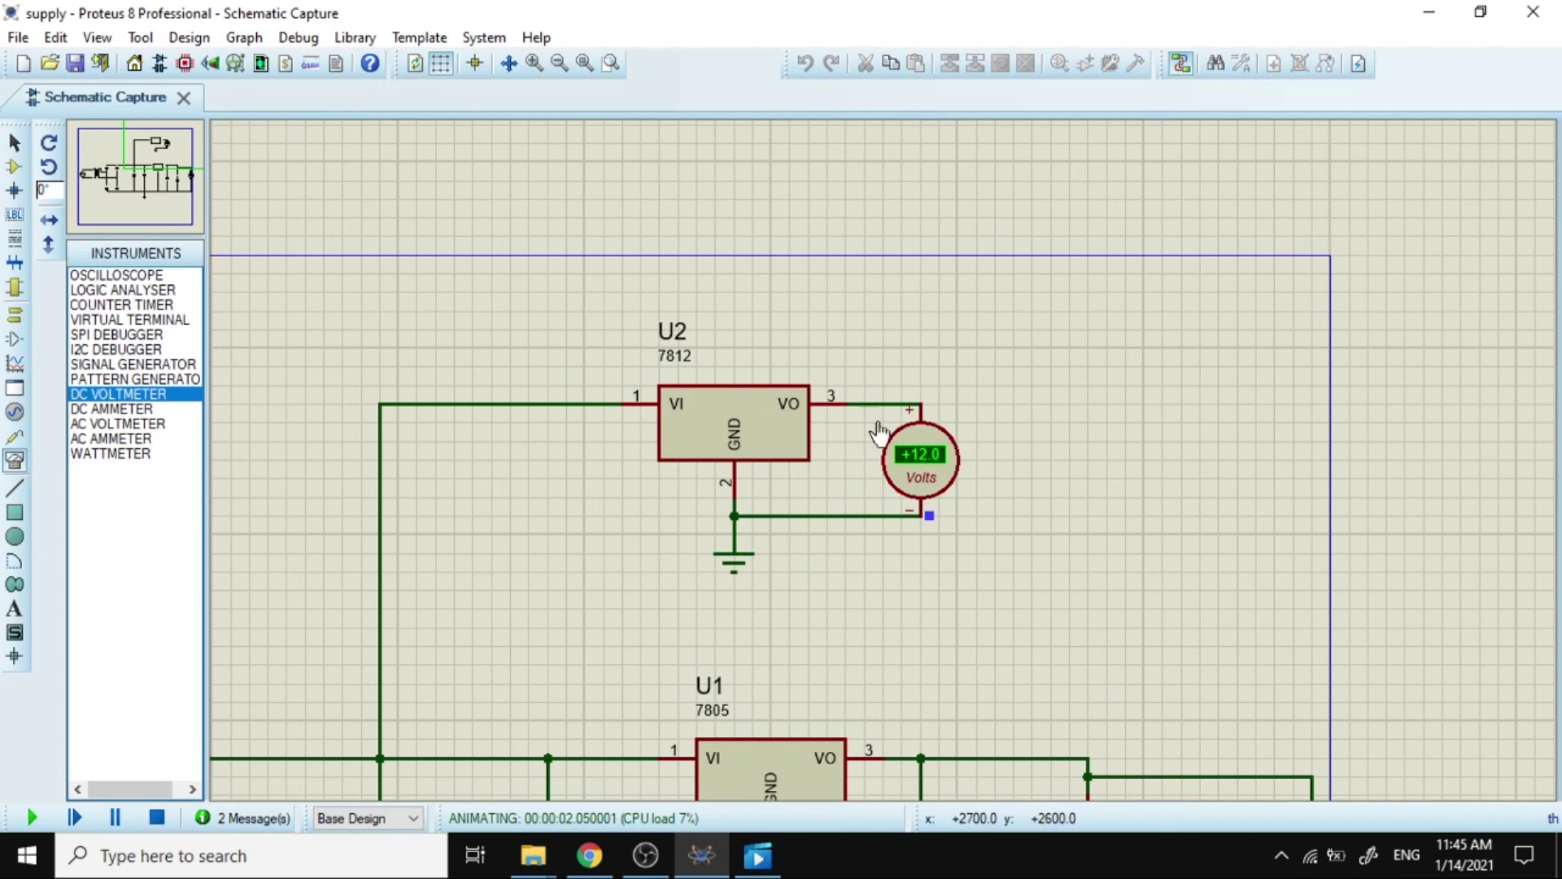
scroll(940, 436, "down", 3)
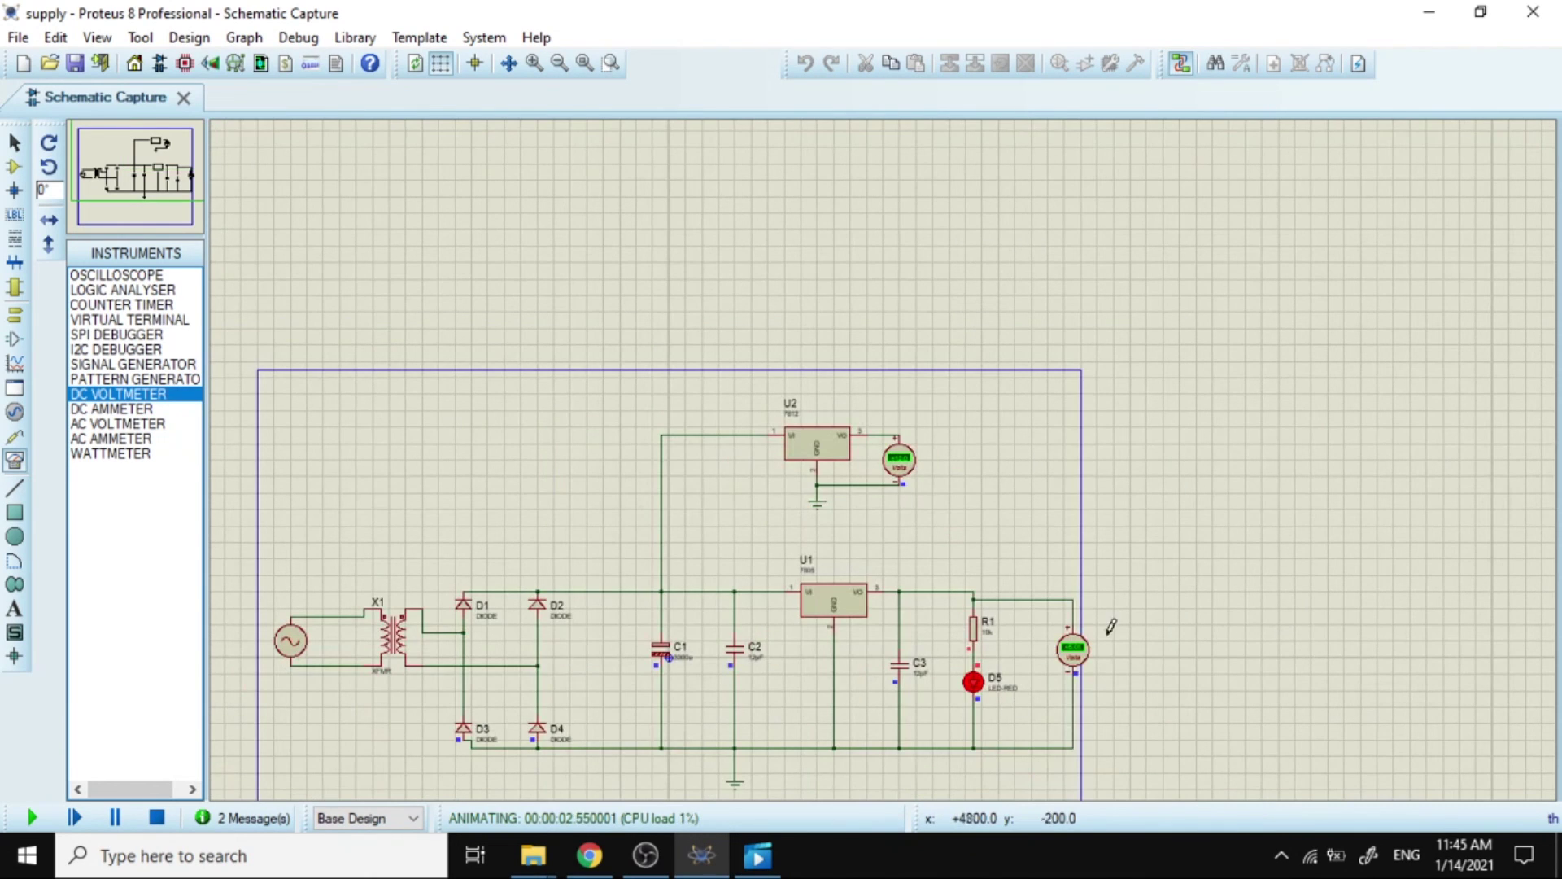
scroll(1050, 651, "up", 2)
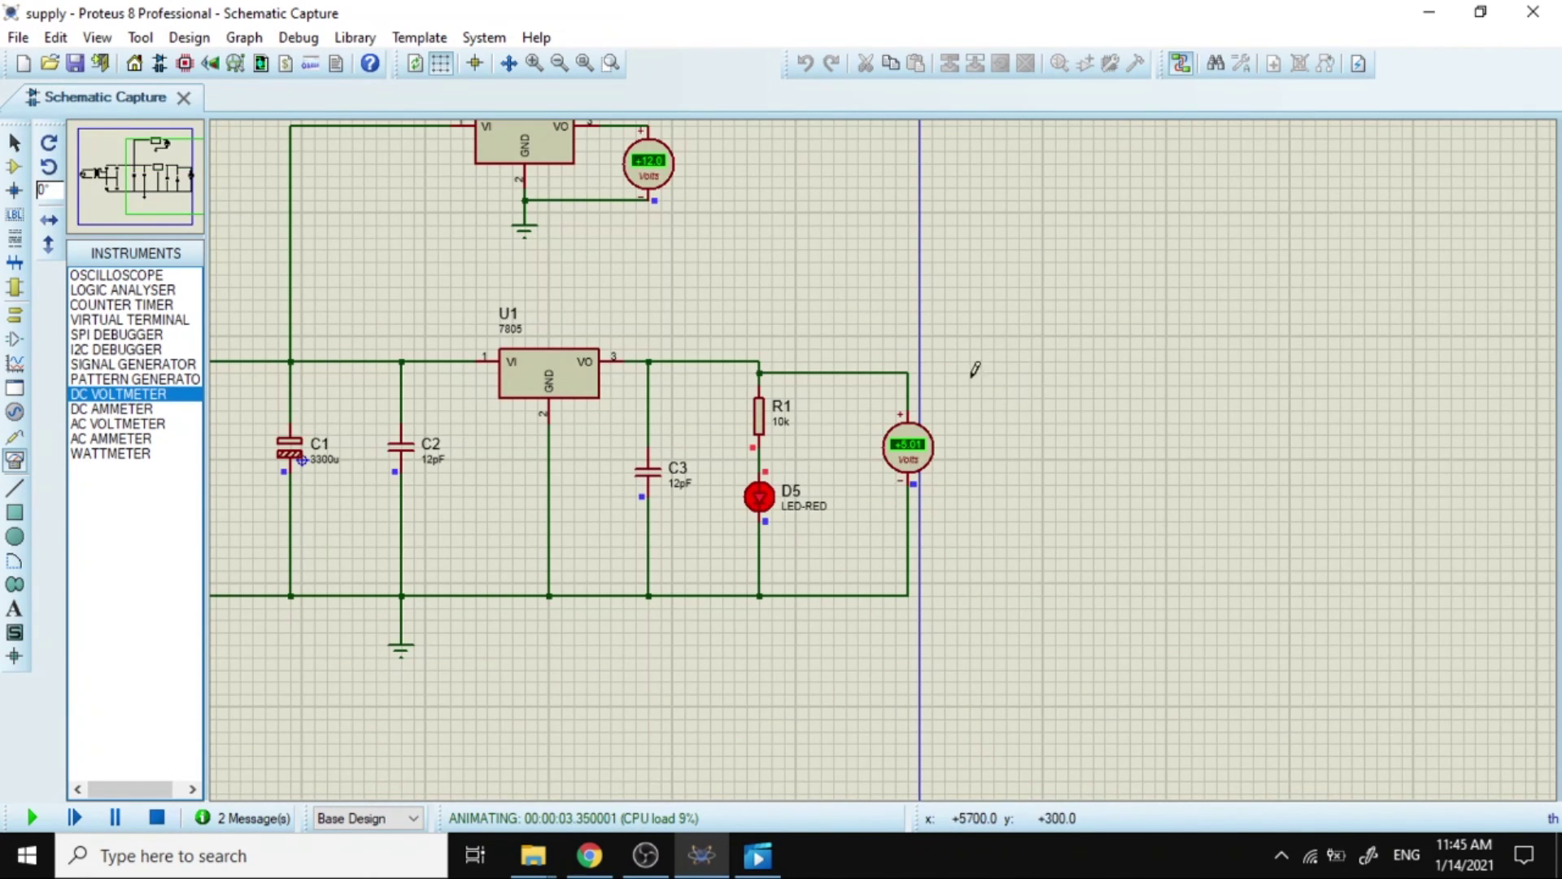